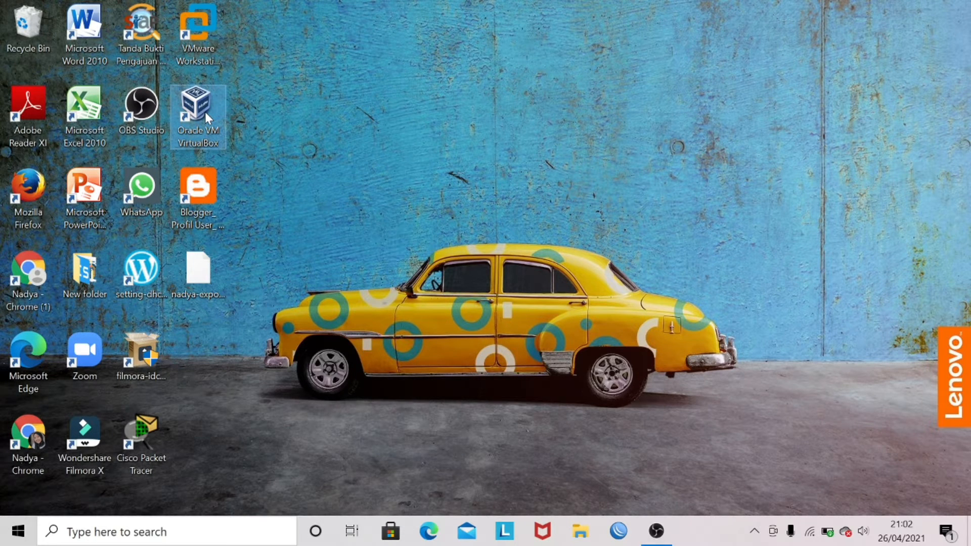
# - Launch VirtualBox and open the Network settings of the Mikrotik-Server VM
pyautogui.doubleClick(205, 114)
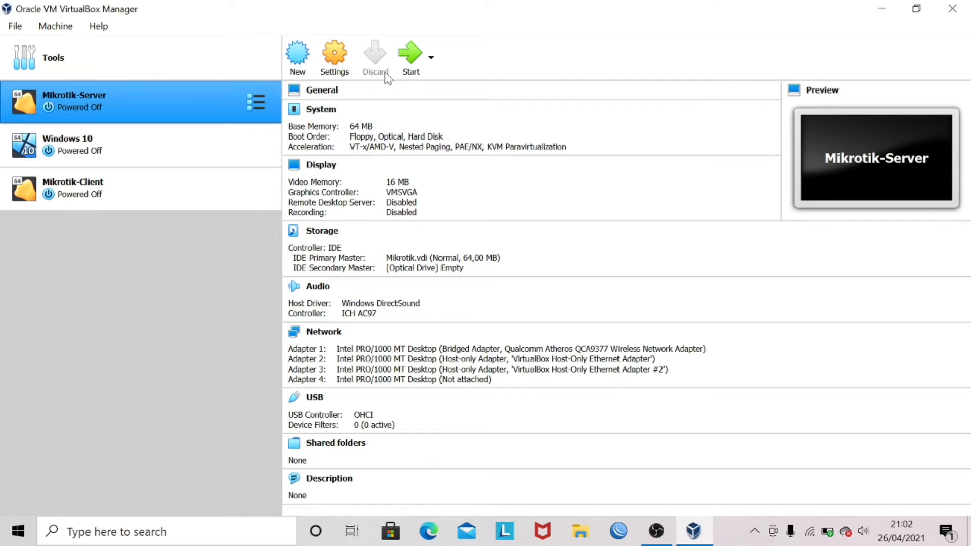
pyautogui.click(342, 71)
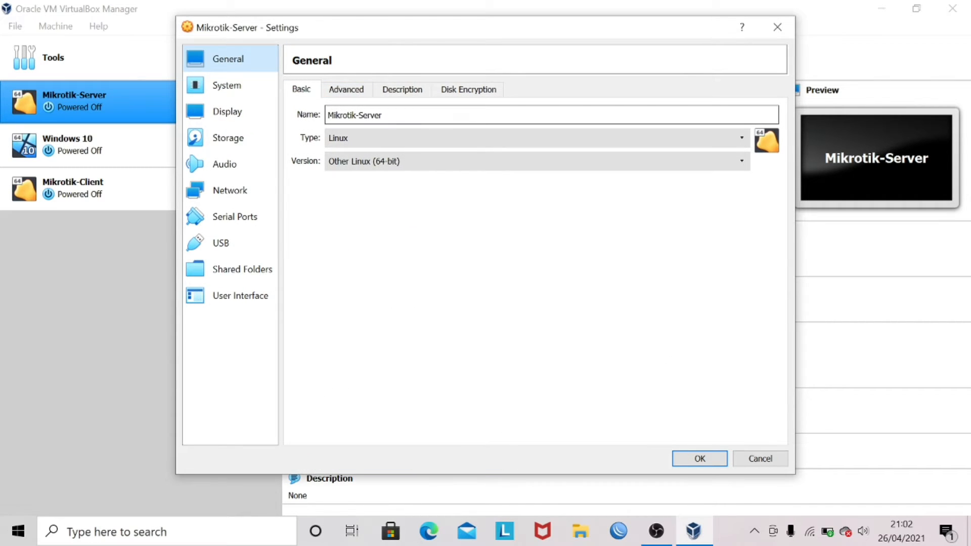
pyautogui.click(250, 189)
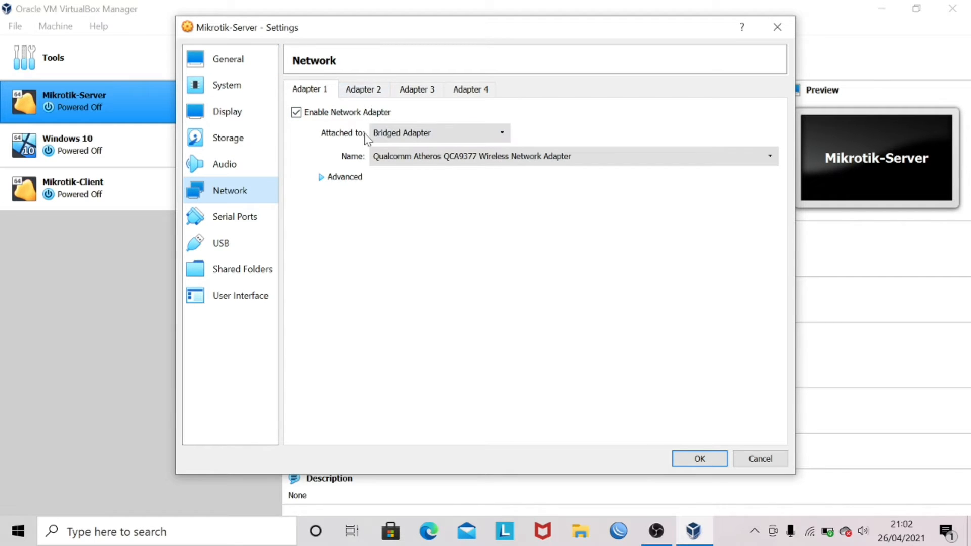
# - Review Adapters 1–4 (bridged, two host-only, one not attached) and close settings with OK
pyautogui.click(347, 178)
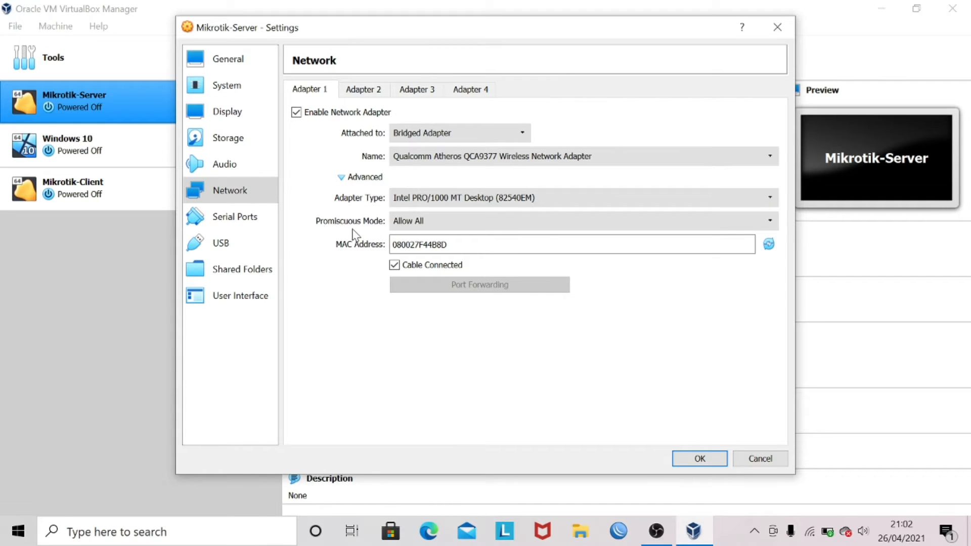
pyautogui.click(371, 92)
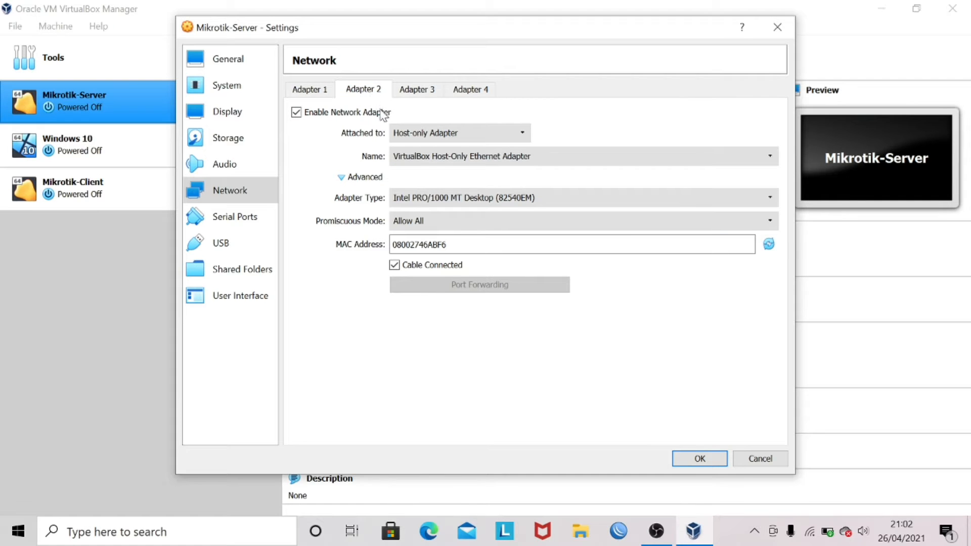
pyautogui.click(416, 94)
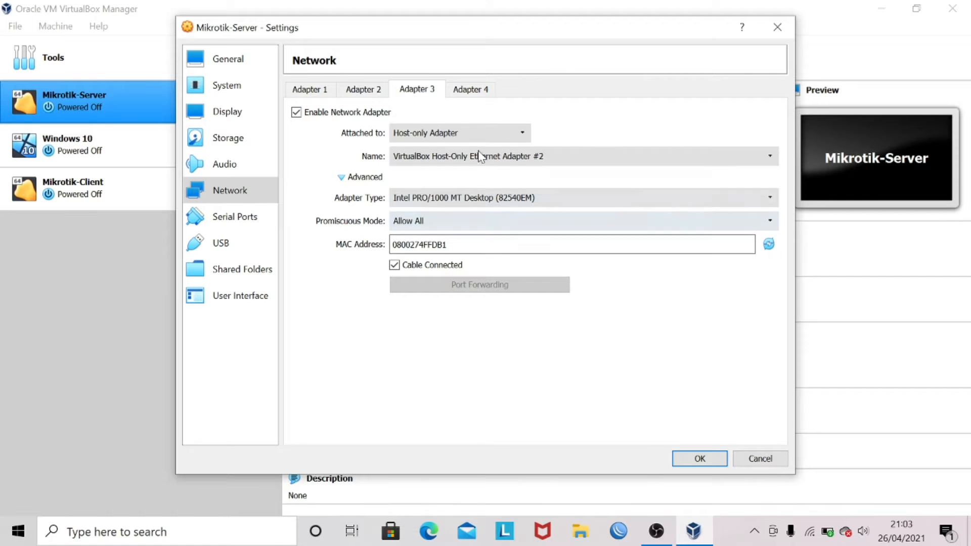
pyautogui.click(468, 92)
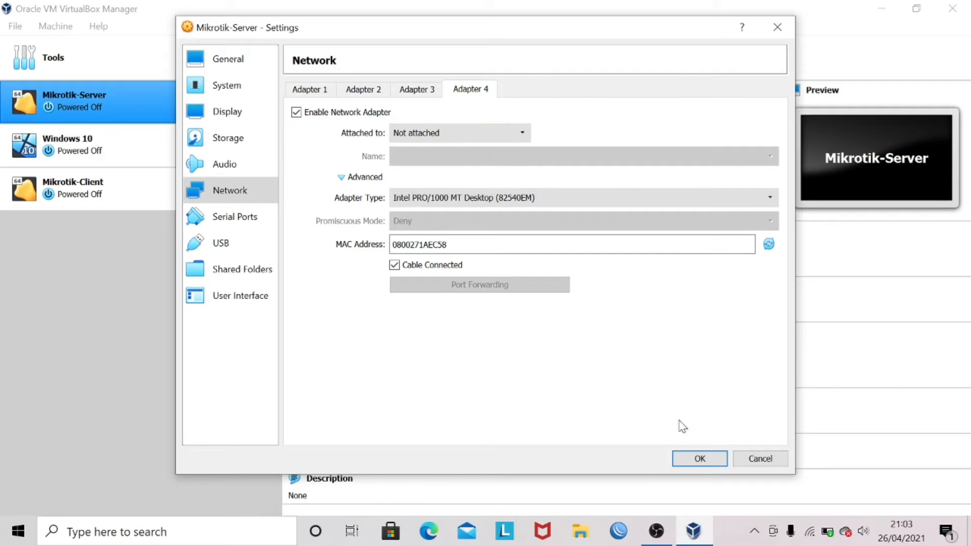
pyautogui.click(688, 460)
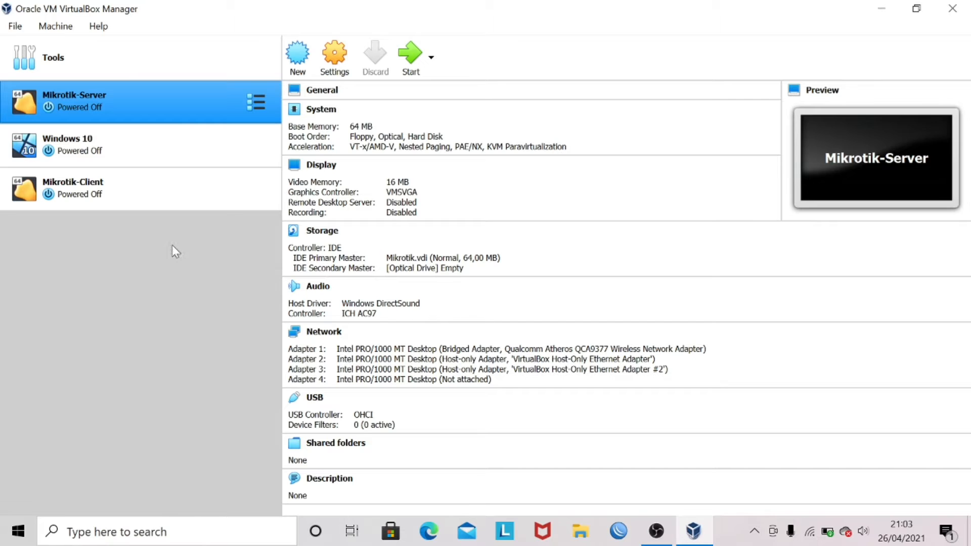
# - Confirm Windows 10 uses Host-Only Ethernet Adapter #2, then start the Mikrotik-Server VM
pyautogui.click(203, 154)
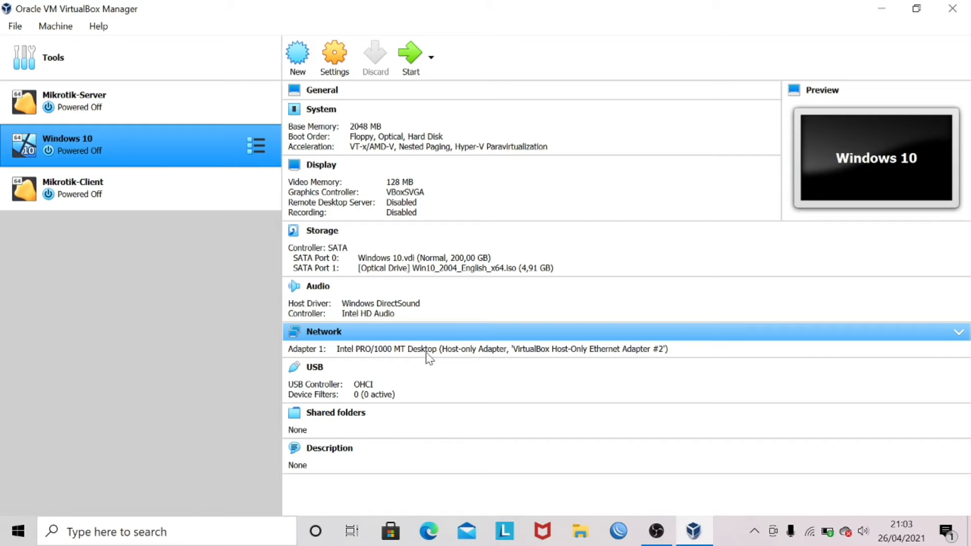
pyautogui.click(462, 349)
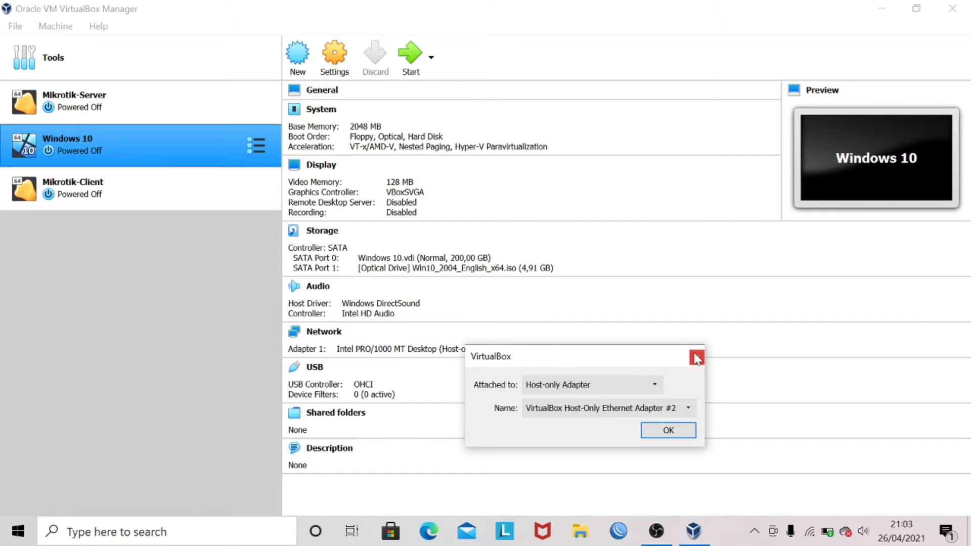
pyautogui.click(654, 433)
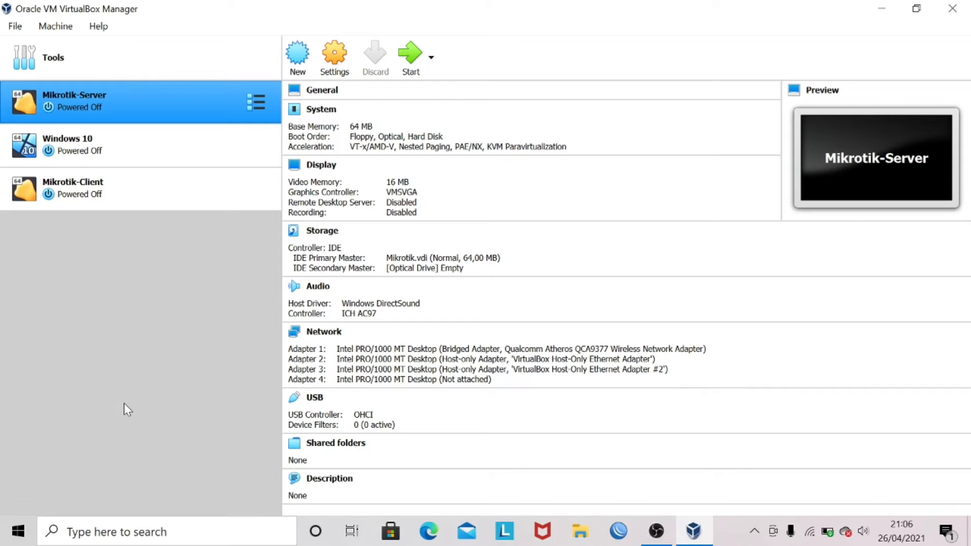
pyautogui.click(405, 51)
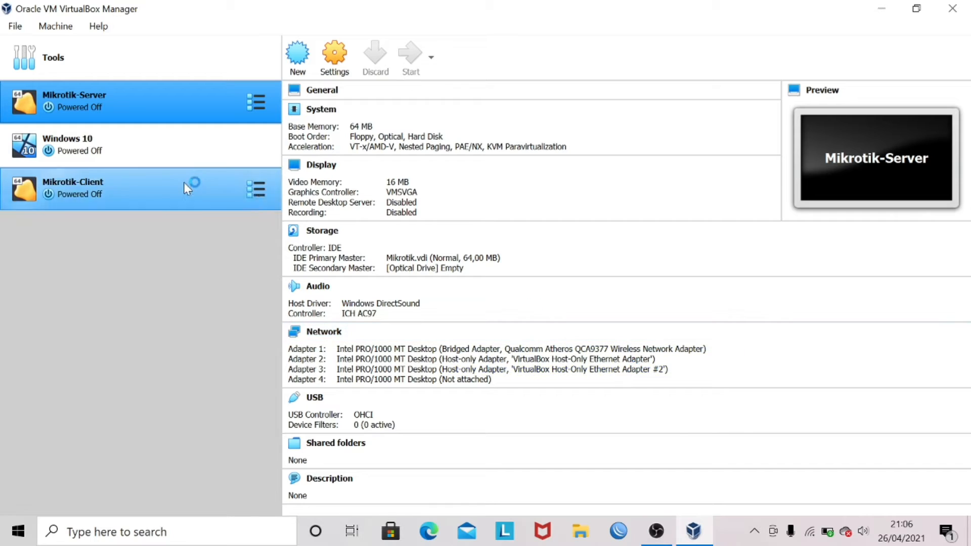
pyautogui.click(157, 151)
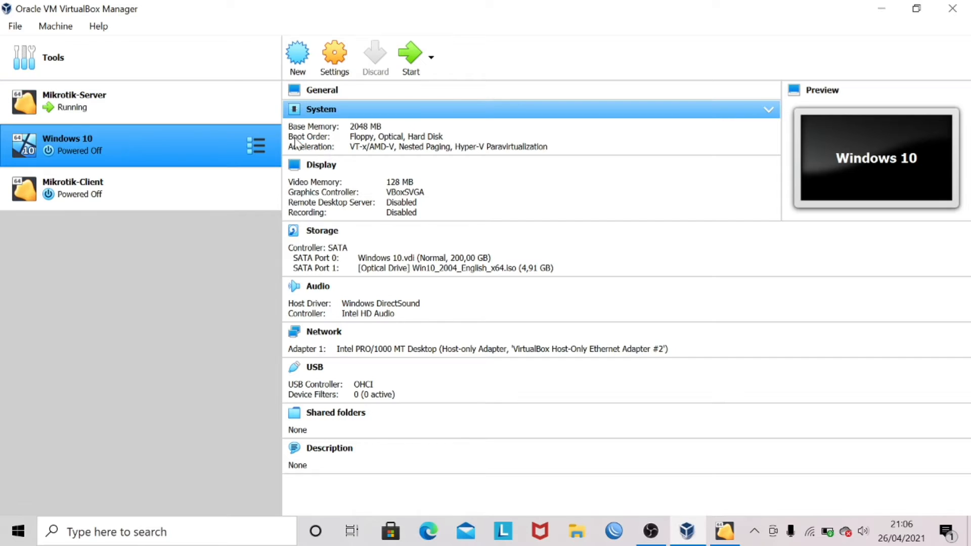
# - Start the Windows 10 VM and arrange it beside the Mikrotik-Server console window
pyautogui.click(412, 75)
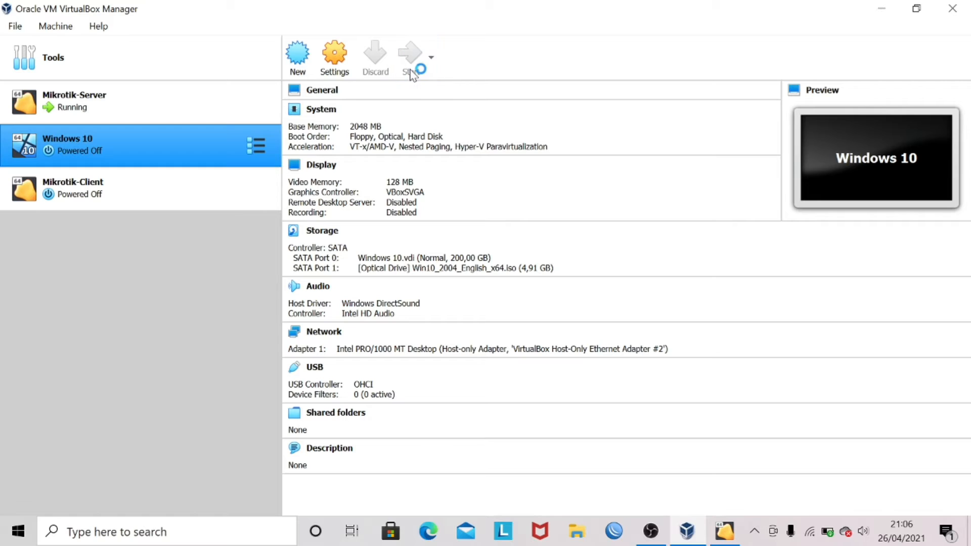
pyautogui.click(726, 532)
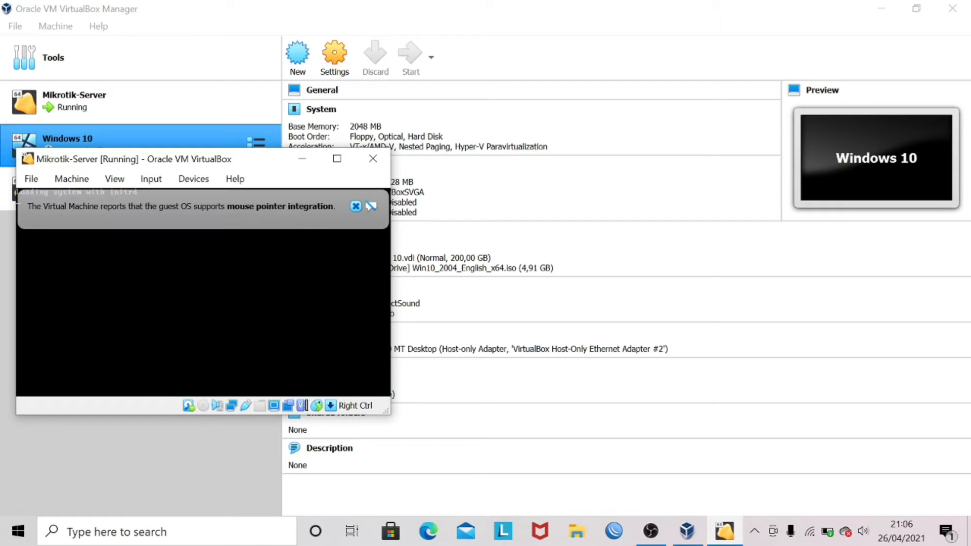
pyautogui.click(356, 206)
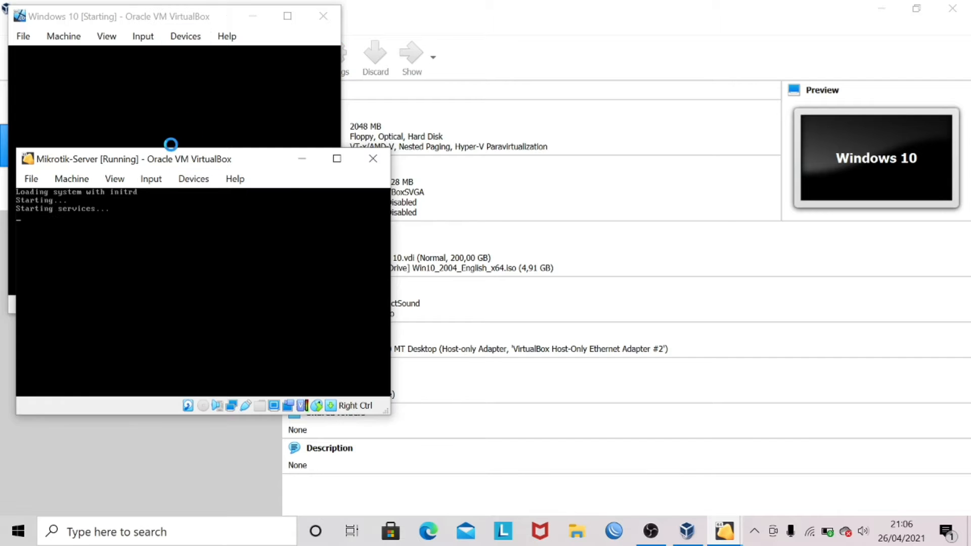
pyautogui.moveTo(200, 16); pyautogui.dragTo(580, 75)
# - Log in to the MikroTik console as admin with an empty password
pyautogui.click(243, 269)
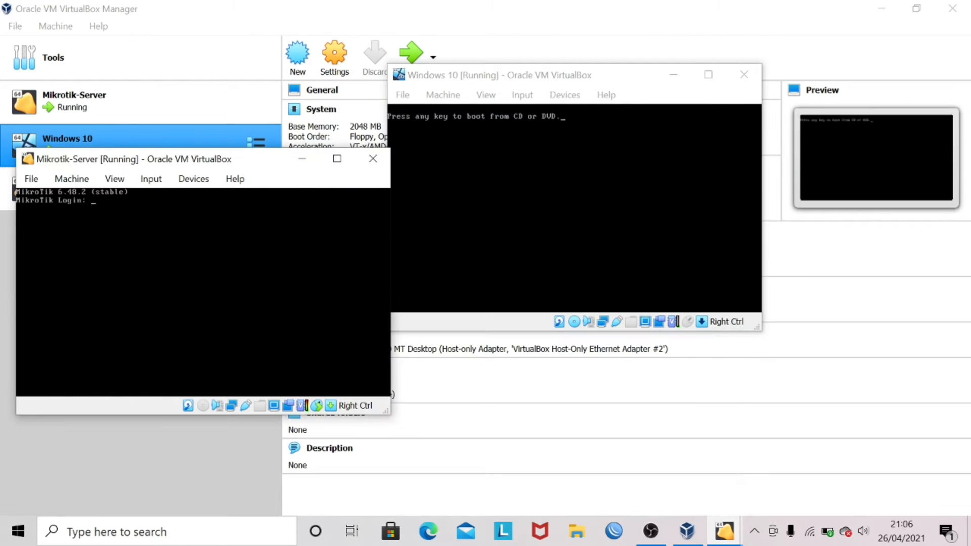
pyautogui.write('admin')
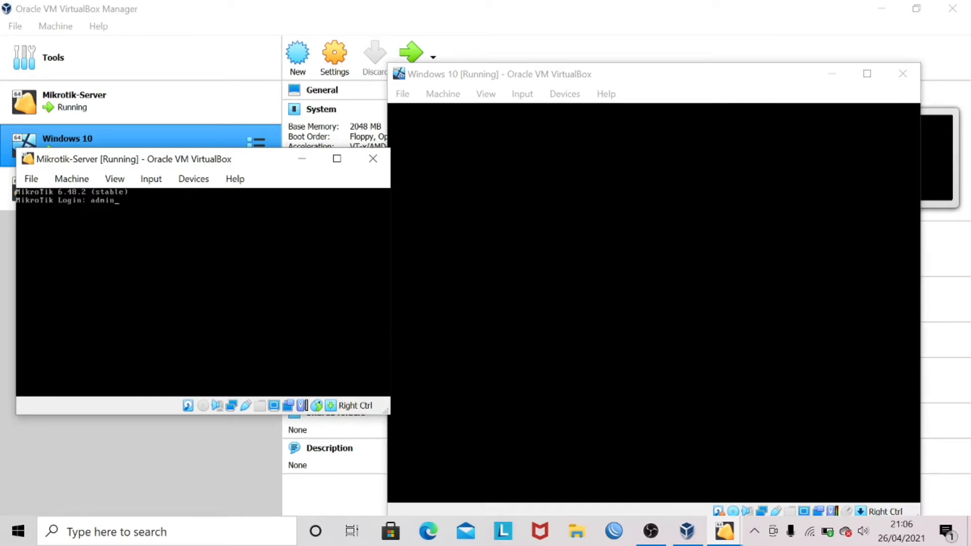
pyautogui.press('Return')
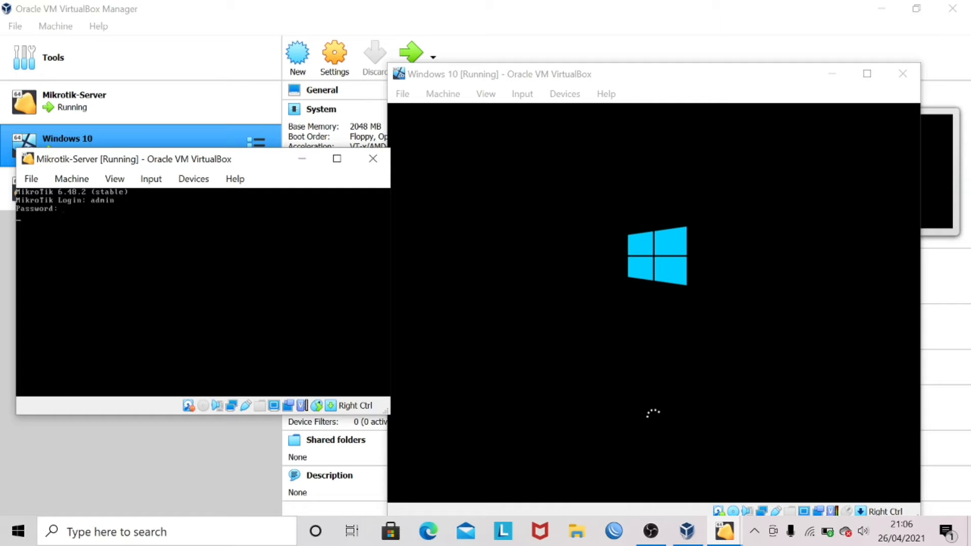
pyautogui.press('Return')
pyautogui.press('Return')
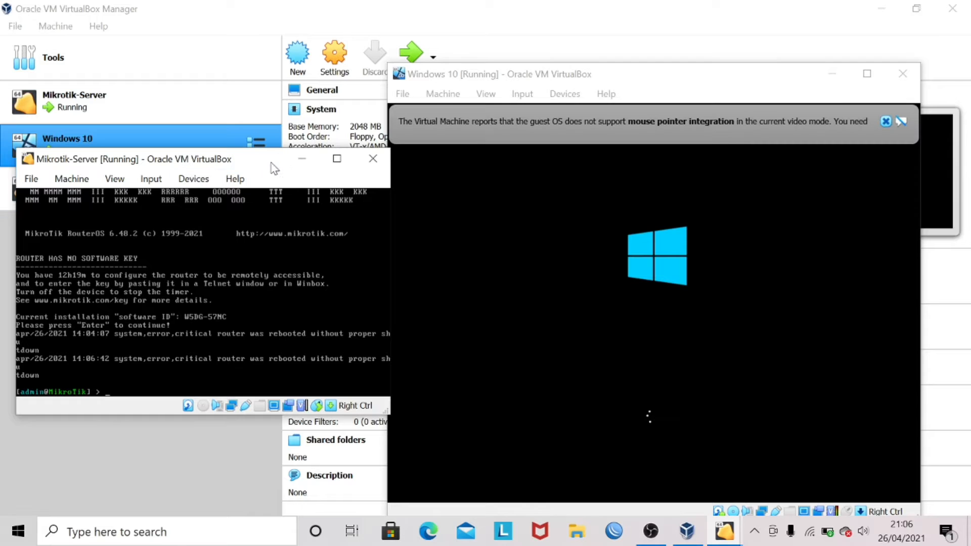
# - Minimize the MikroTik console and maximize the Windows 10 VM window
pyautogui.click(302, 157)
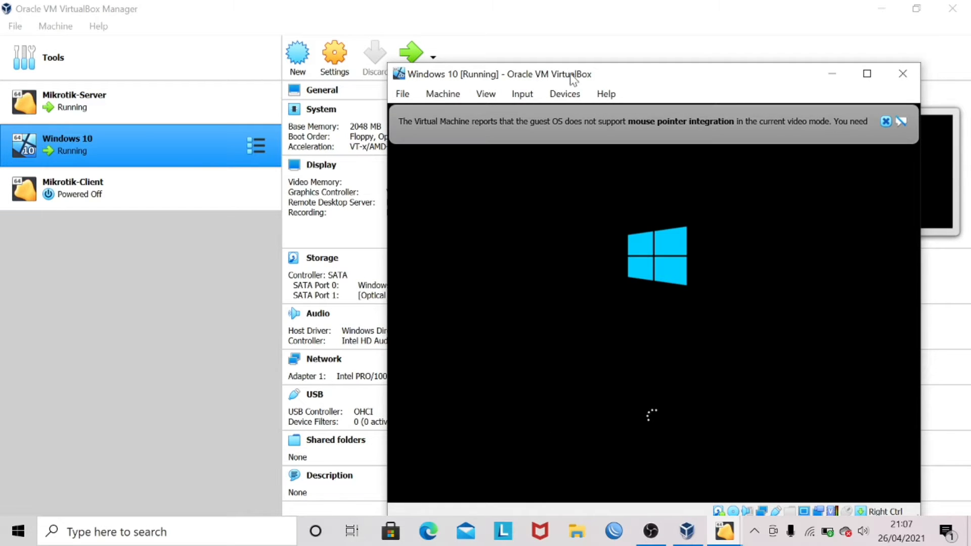
pyautogui.moveTo(569, 73); pyautogui.dragTo(510, 47)
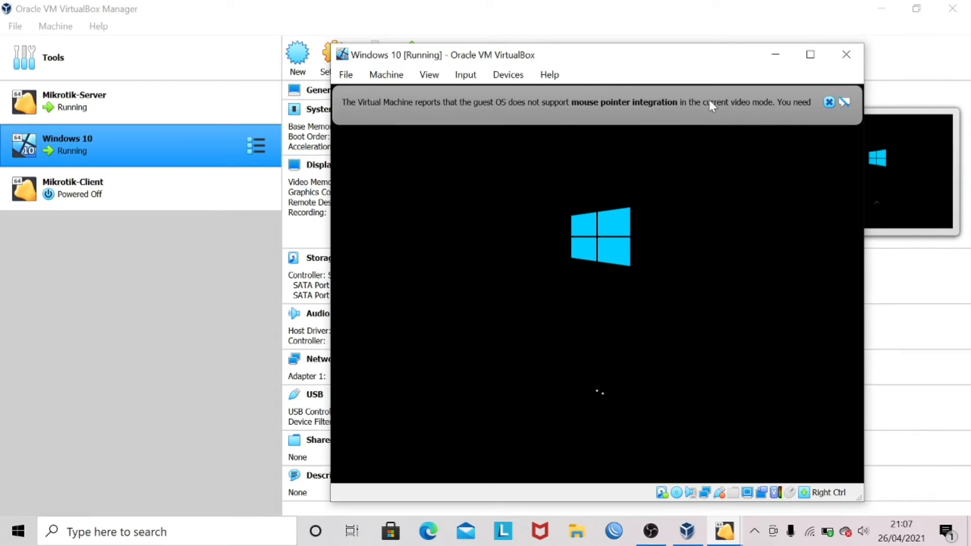
pyautogui.click(825, 100)
pyautogui.click(811, 56)
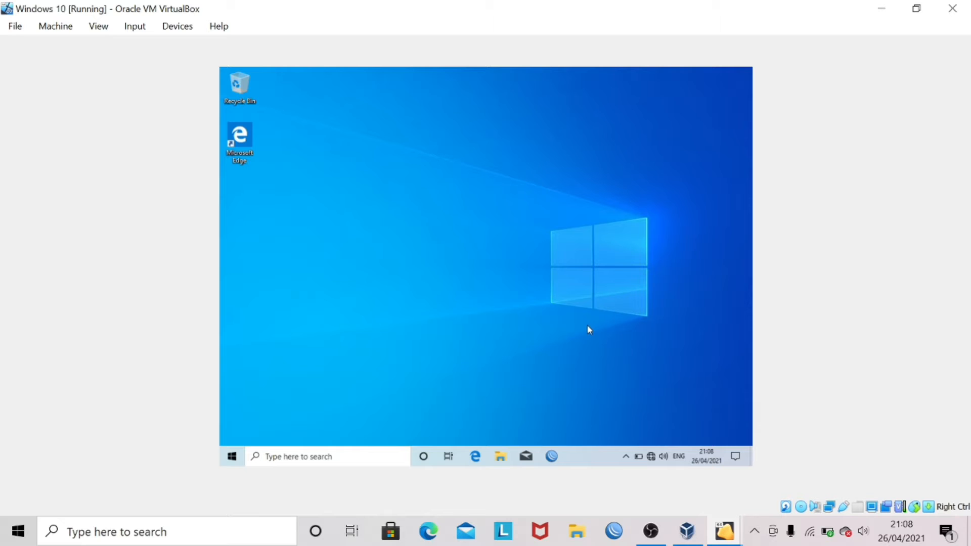
# - Launch WinBox in Windows 10 and connect to the neighbouring MikroTik router
pyautogui.click(559, 460)
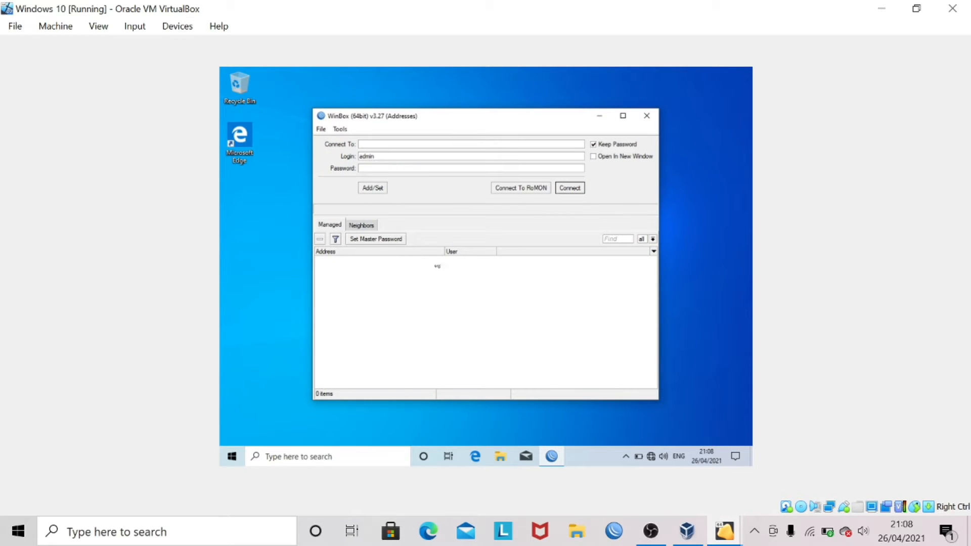
pyautogui.click(372, 226)
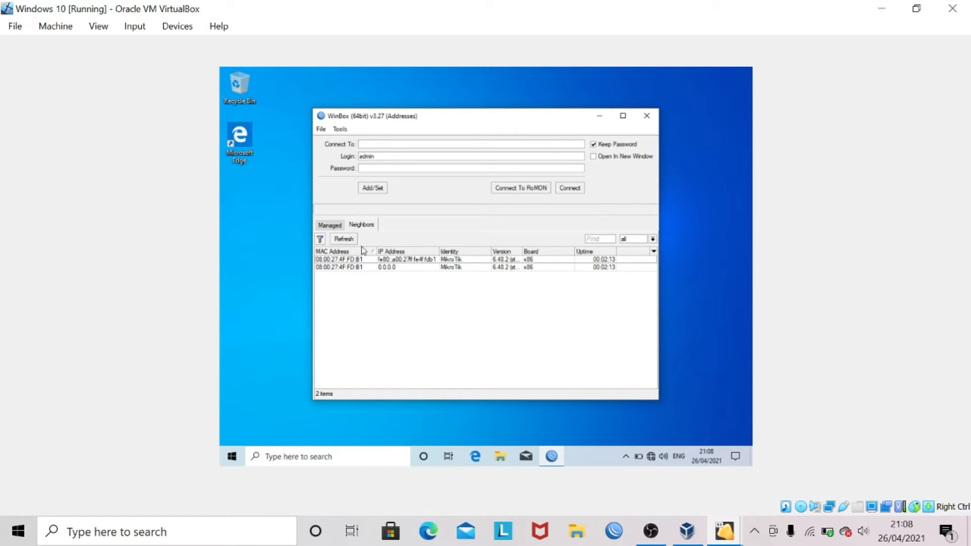
pyautogui.click(352, 267)
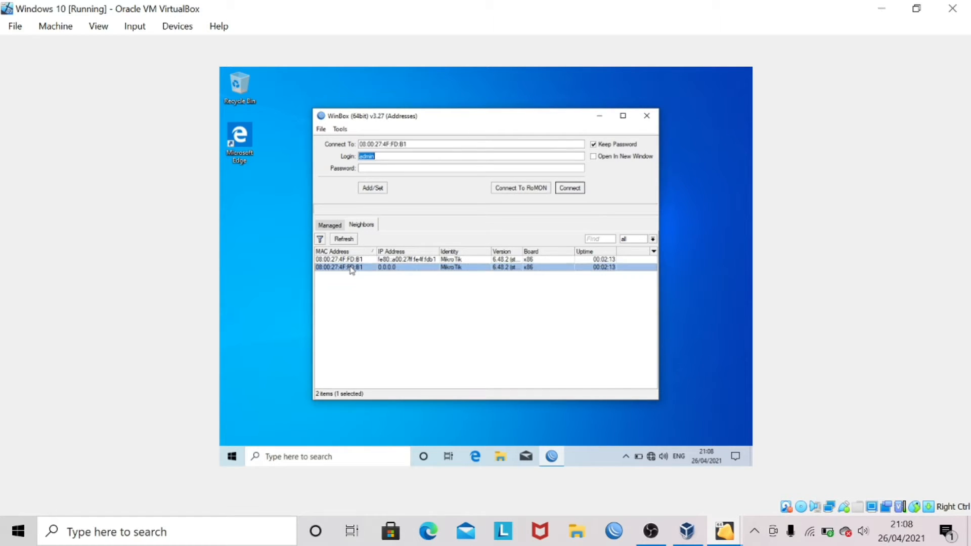
pyautogui.click(570, 188)
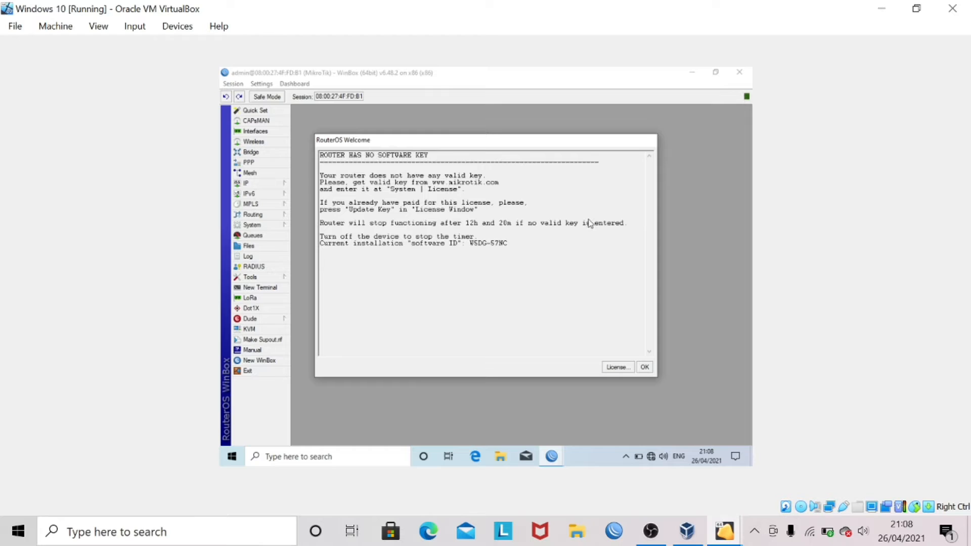
pyautogui.click(644, 367)
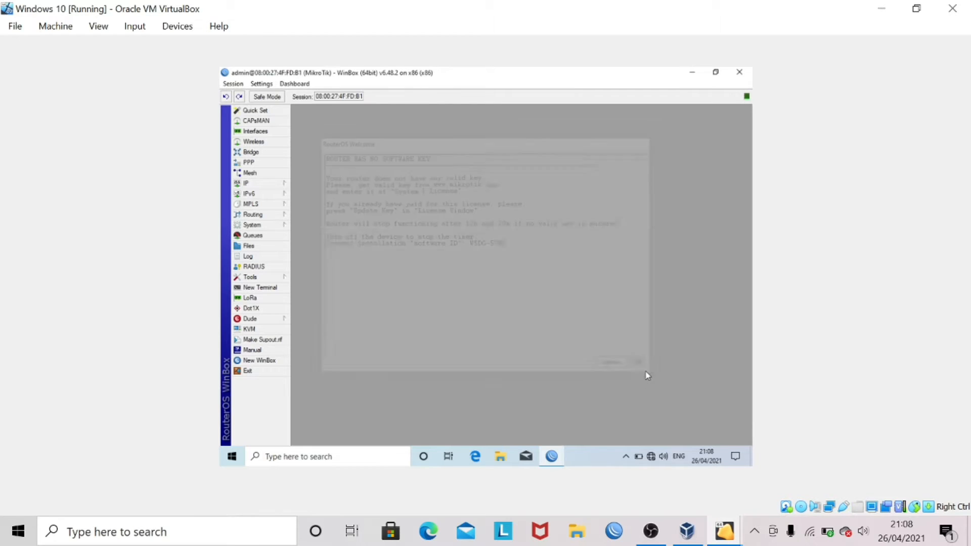
# - Zoom in the WinBox interface and open a New Terminal
pyautogui.click(263, 84)
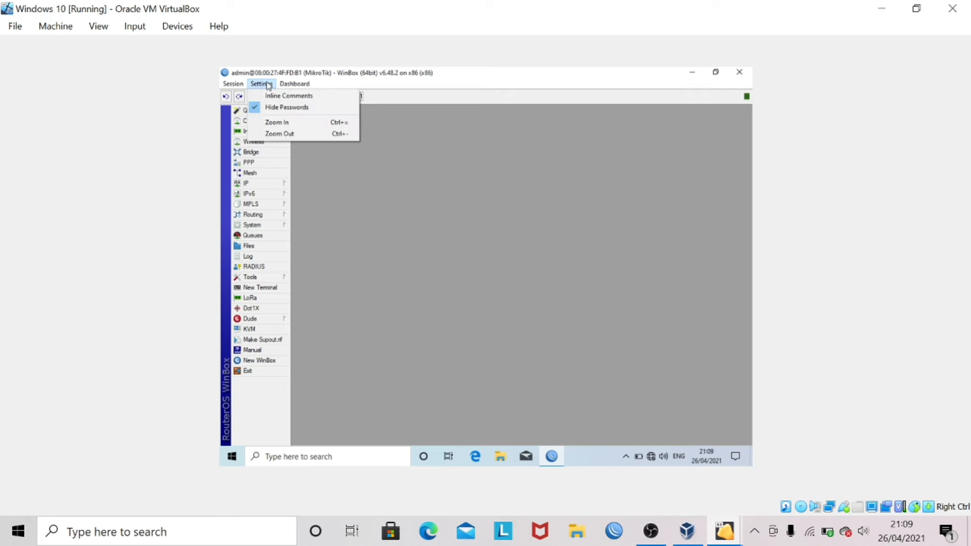
pyautogui.click(297, 123)
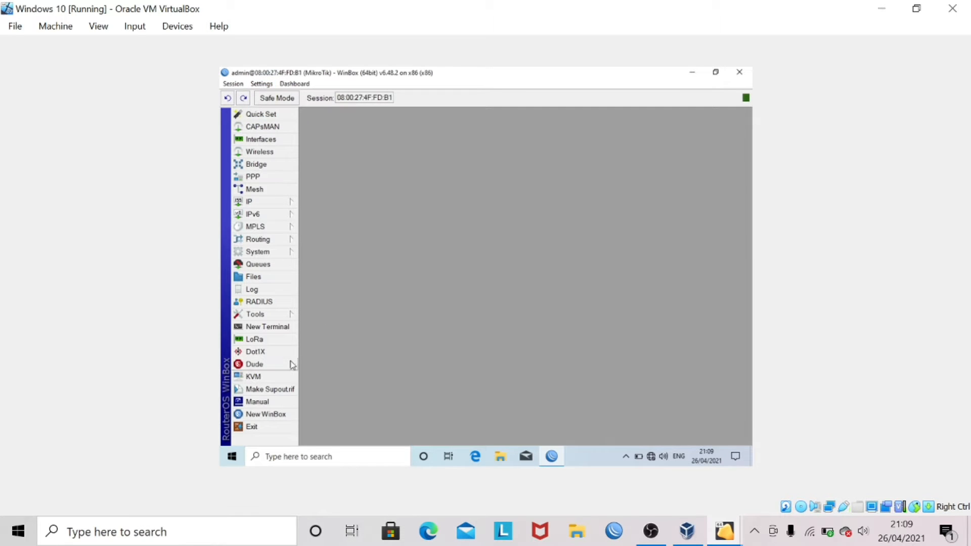
pyautogui.click(278, 328)
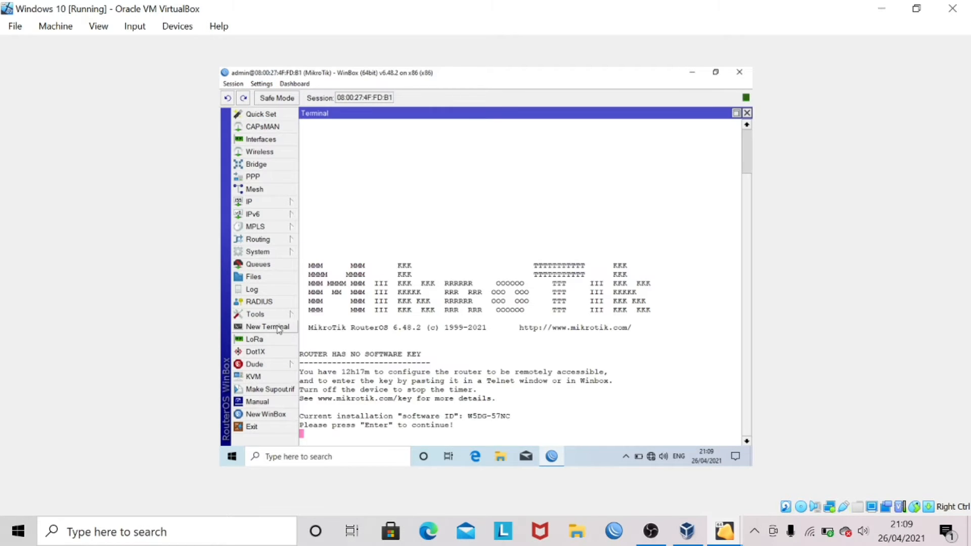
# - Set the router identity to nadya-server and list interfaces with 'interface print'
pyautogui.press('Return')
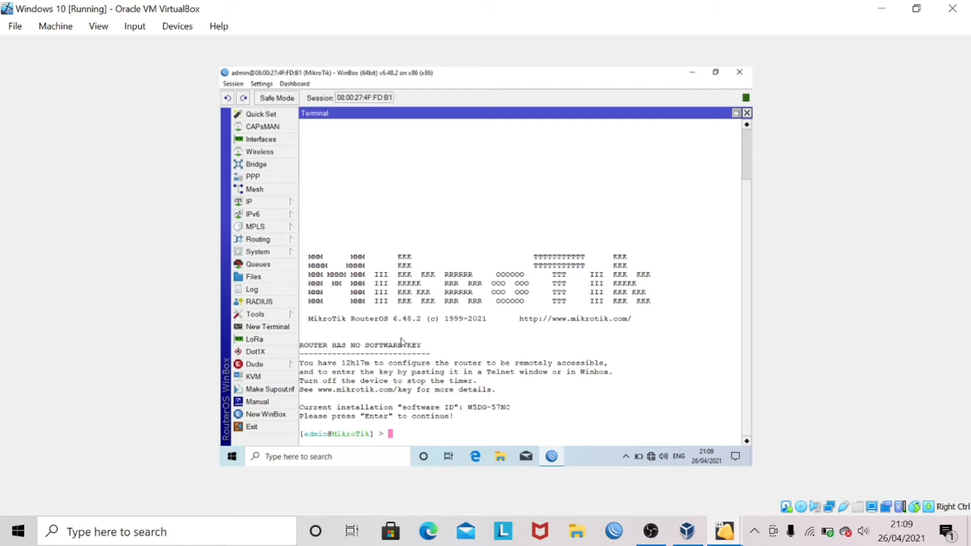
pyautogui.write('system identity se')
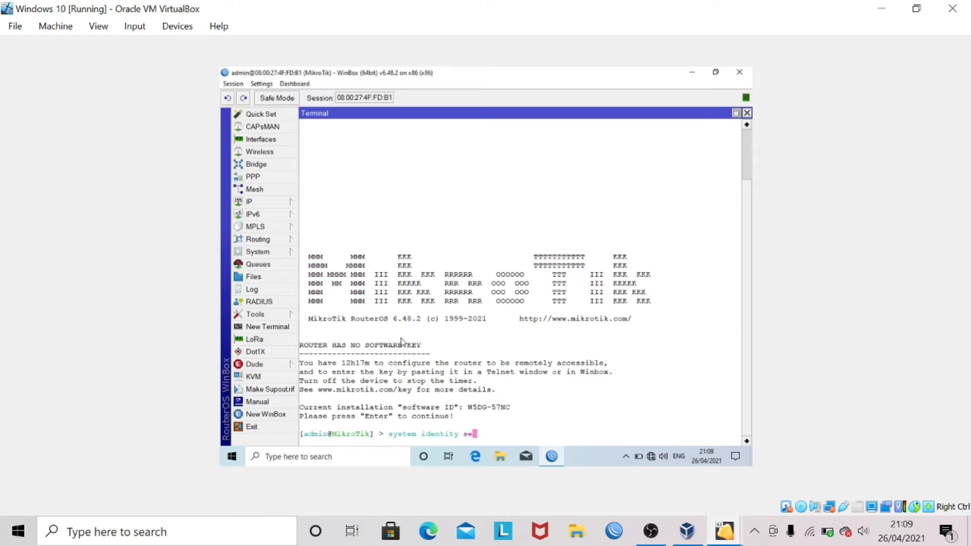
pyautogui.write('t name=nadya-server')
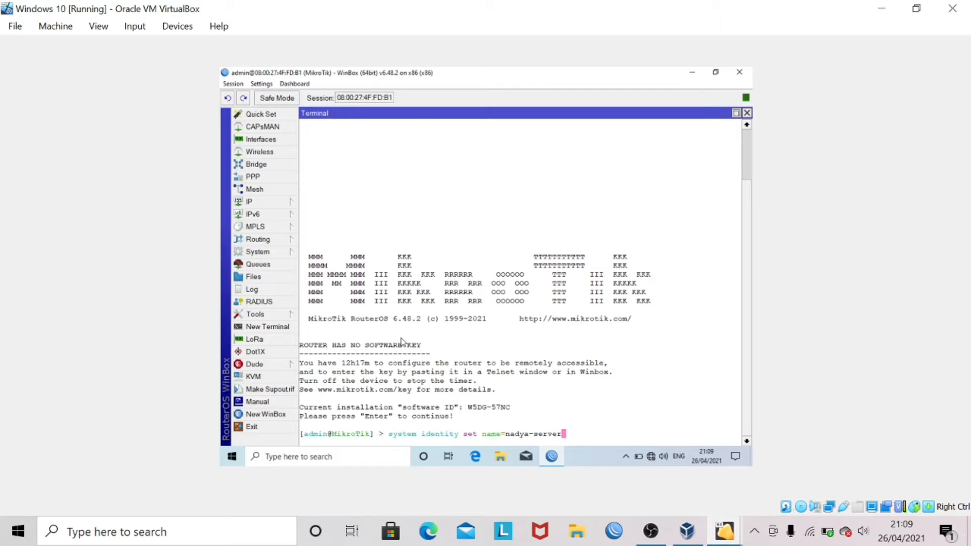
pyautogui.press('Return')
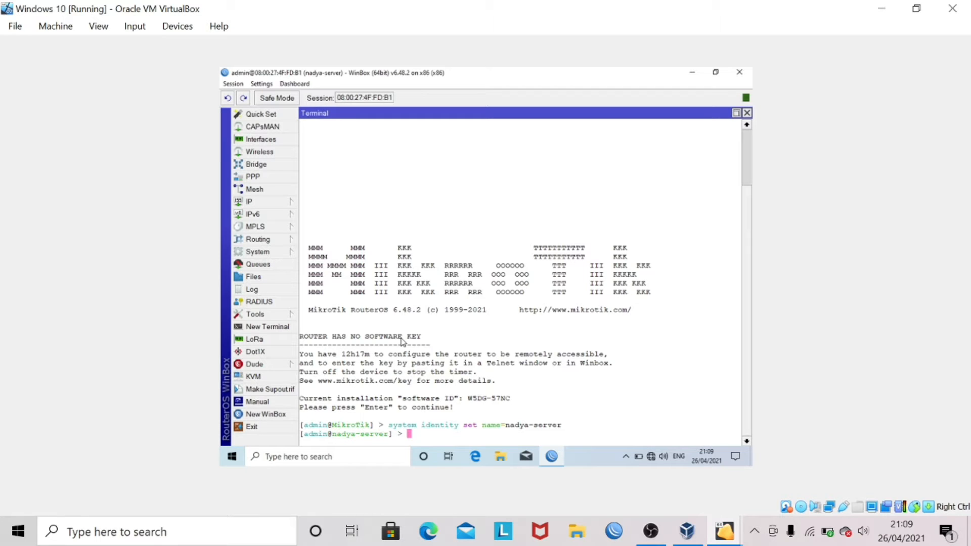
pyautogui.write('interface print')
pyautogui.press('Return')
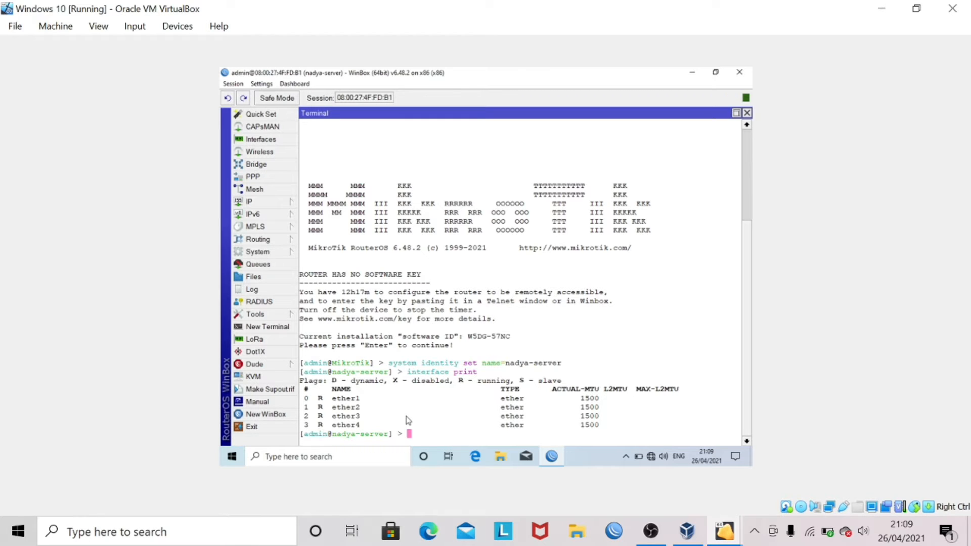
# - Add a DHCP client on ether1 and confirm it is bound at 192.168.43.15/24
pyautogui.write('ip dhcp-client add int')
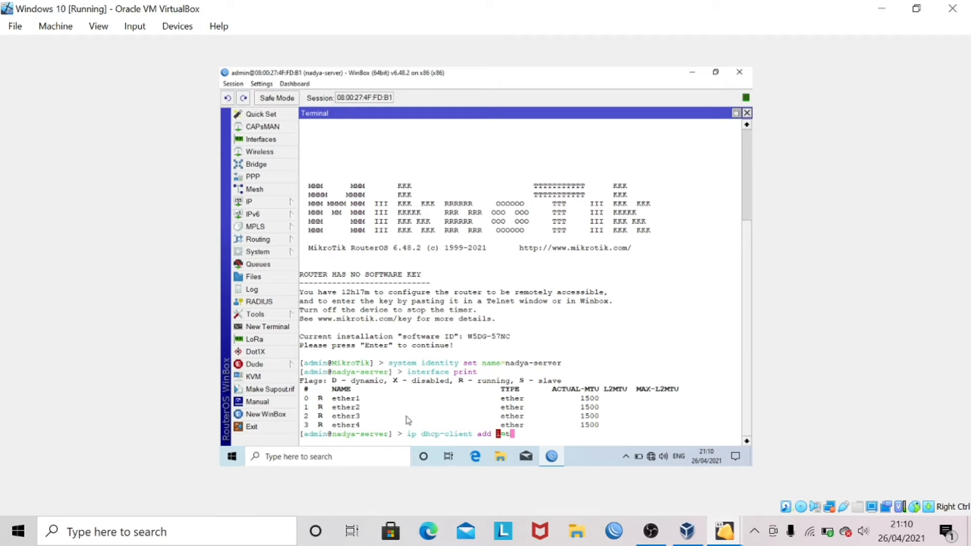
pyautogui.write('erface=ether1 disable=')
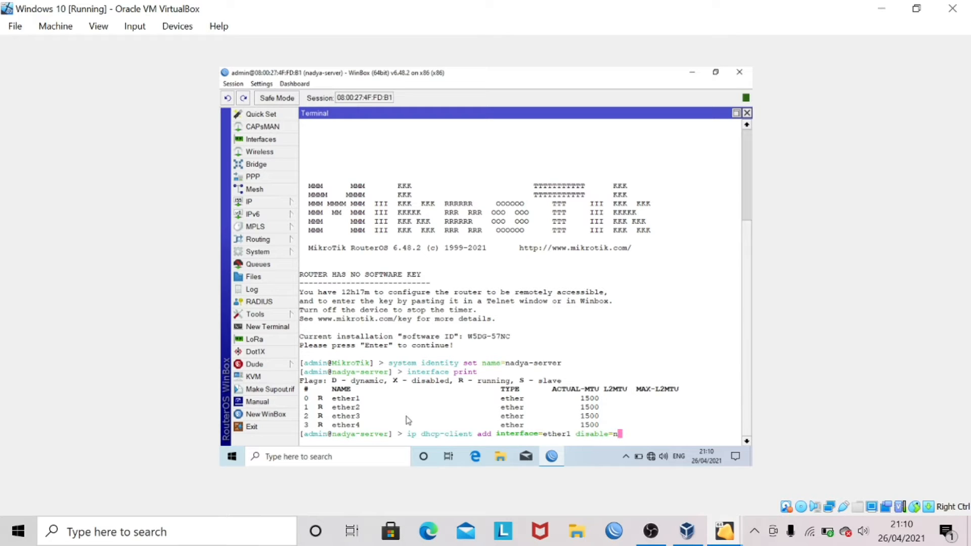
pyautogui.write('no')
pyautogui.press('Return')
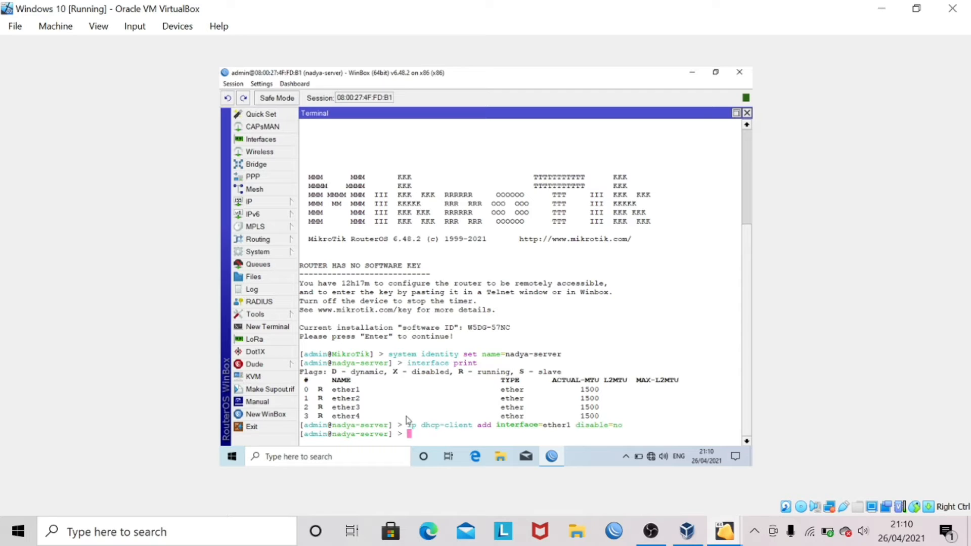
pyautogui.write('ip dhcp-client print')
pyautogui.press('Return')
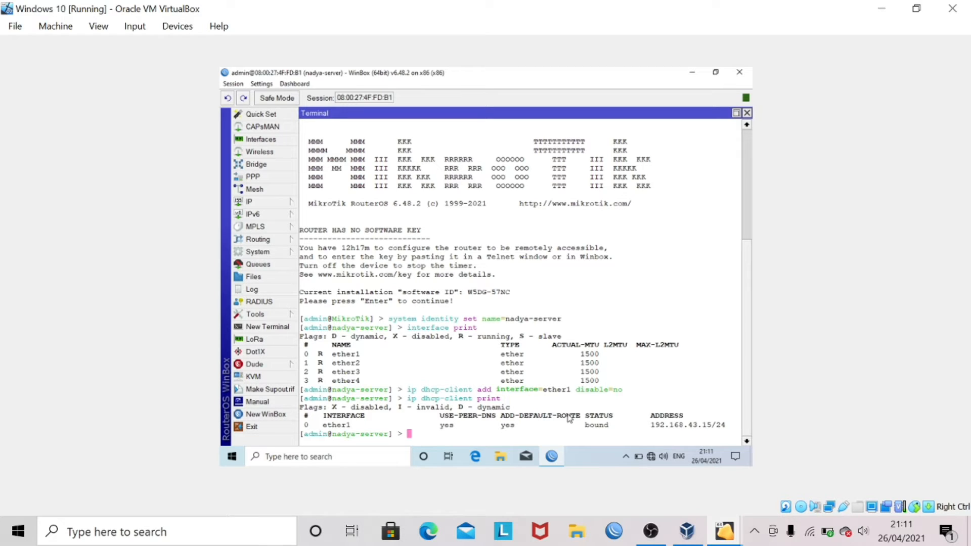
pyautogui.write('ping 192.168.43.1')
# - Fix the mistyped address and ping the gateway 192.168.43.1
pyautogui.press('Return')
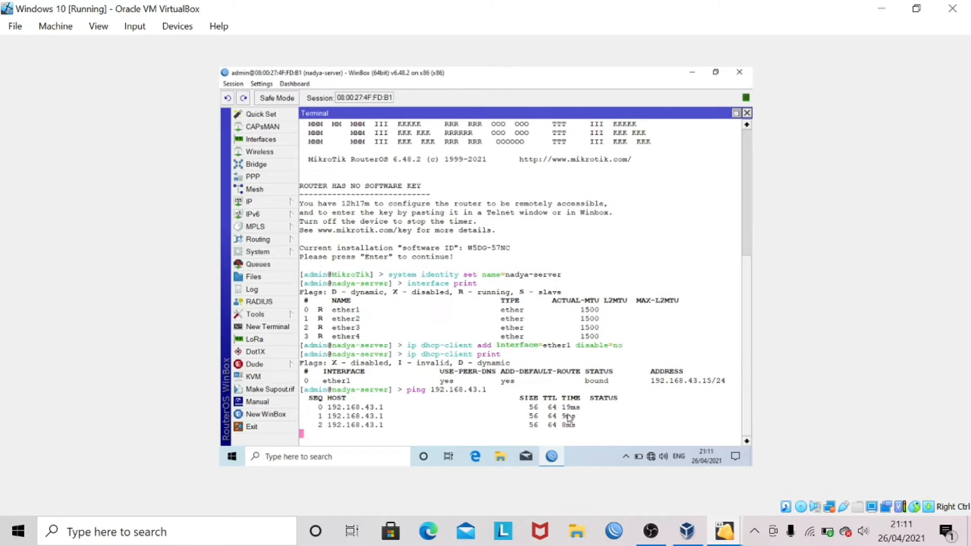
pyautogui.hotkey('ctrl', 'c')
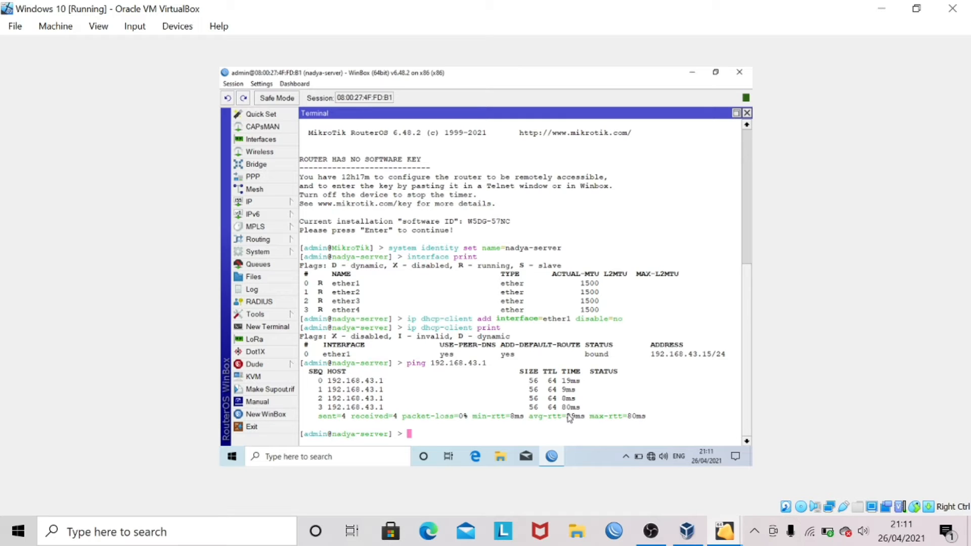
# - Ping 8.8.8.8 and google.com to confirm the router has internet access
pyautogui.write('ping 8.')
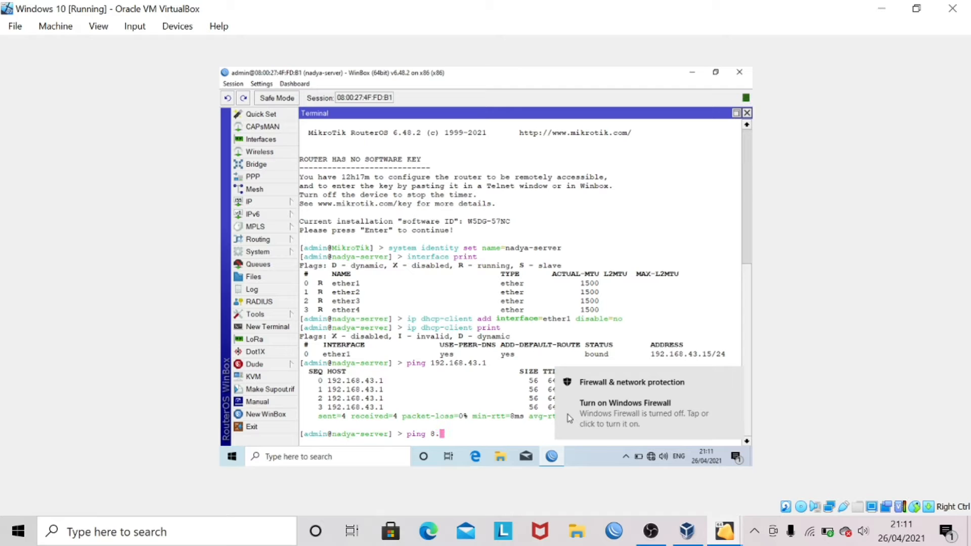
pyautogui.write('8.8.8')
pyautogui.press('Return')
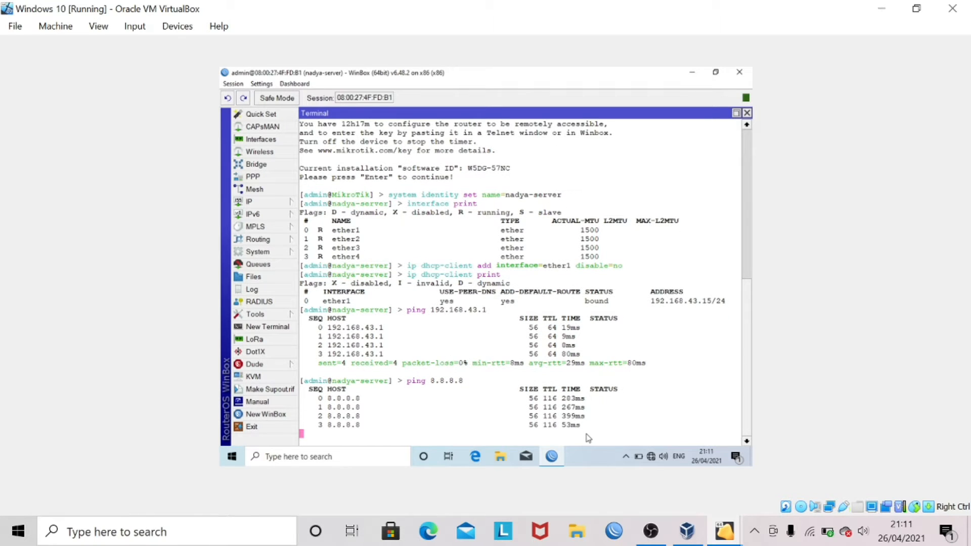
pyautogui.hotkey('ctrl', 'c')
pyautogui.write('pi')
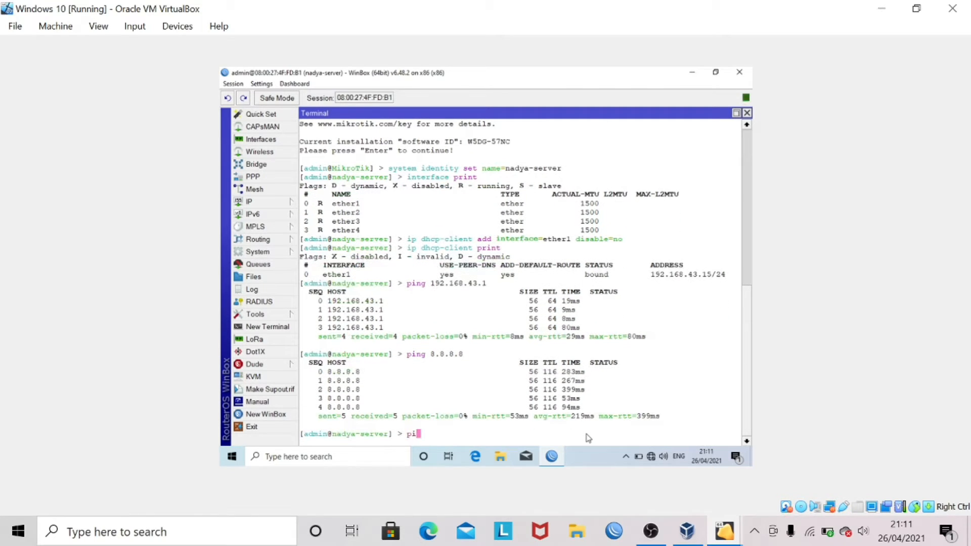
pyautogui.write('ng google.com')
pyautogui.press('Return')
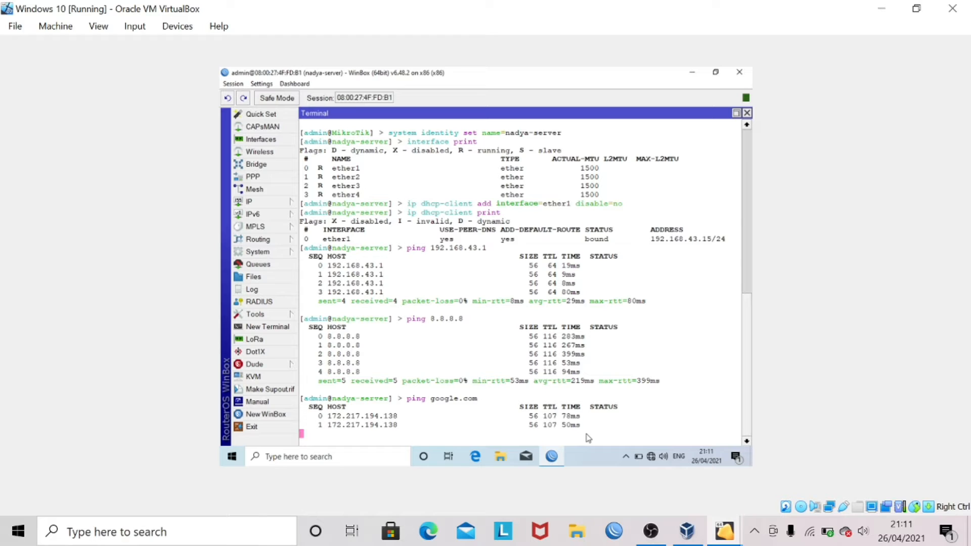
pyautogui.hotkey('ctrl', 'c')
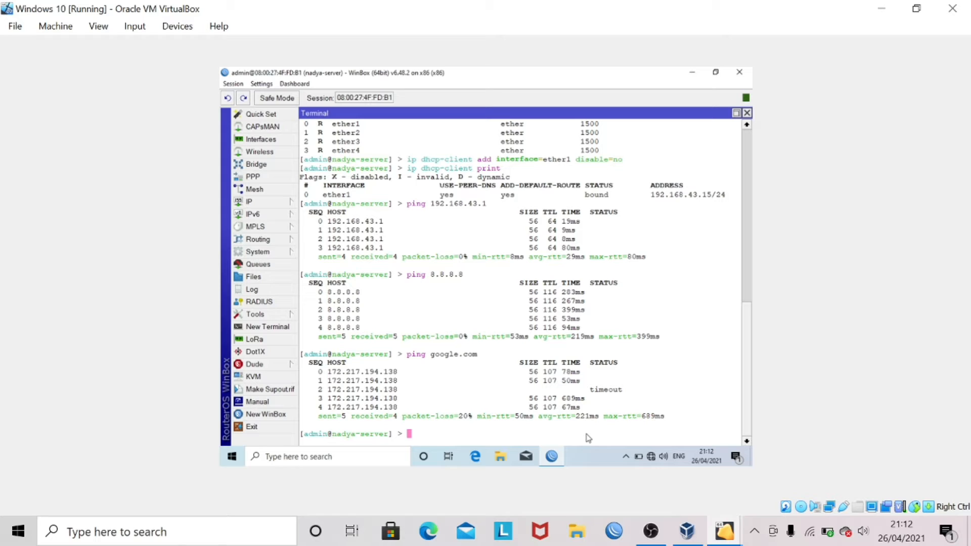
pyautogui.write('interface bridge add nam')
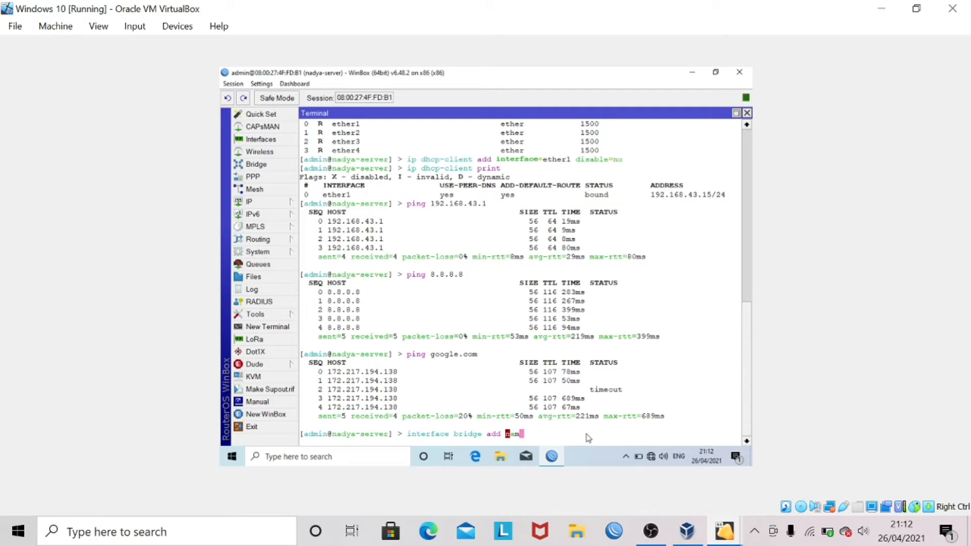
pyautogui.write('e=server')
# - Create bridge 'server' and verify it is listed as running in rstp mode
pyautogui.press('Return')
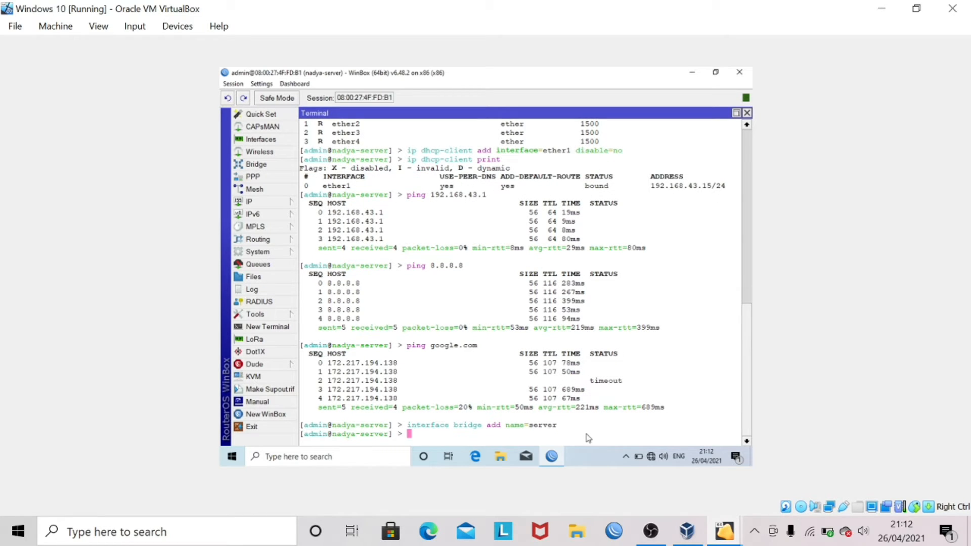
pyautogui.write('interface bridge print')
pyautogui.press('Return')
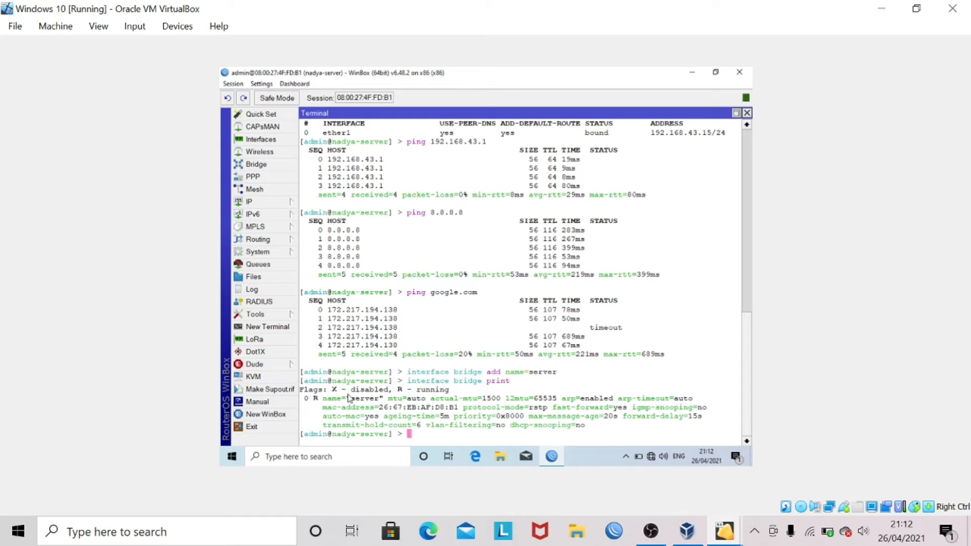
pyautogui.moveTo(347, 398); pyautogui.dragTo(380, 400)
pyautogui.moveTo(305, 400); pyautogui.dragTo(324, 400)
pyautogui.click(376, 414)
pyautogui.write('interface bridge port ad')
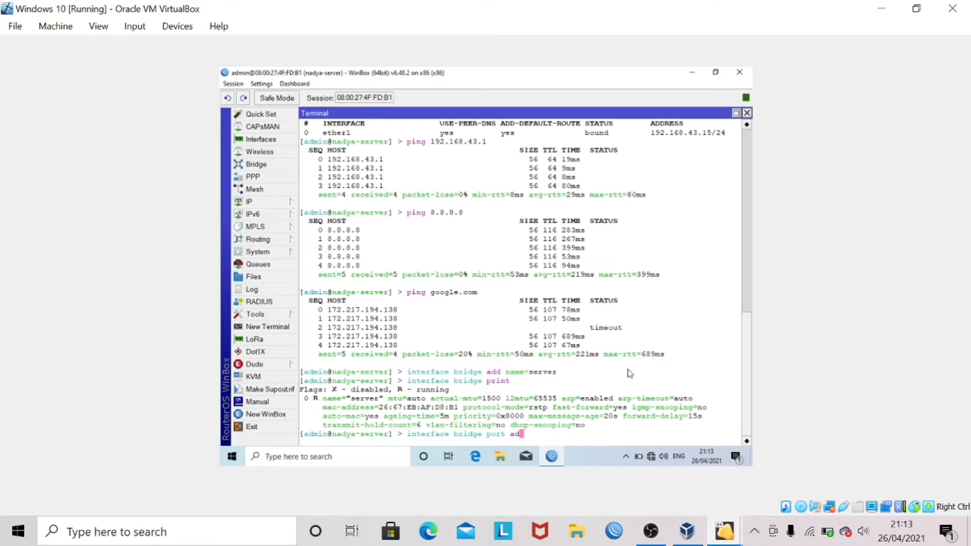
pyautogui.write('d br')
# - Add ether2 and ether3 as ports of bridge server
pyautogui.press('capslock')
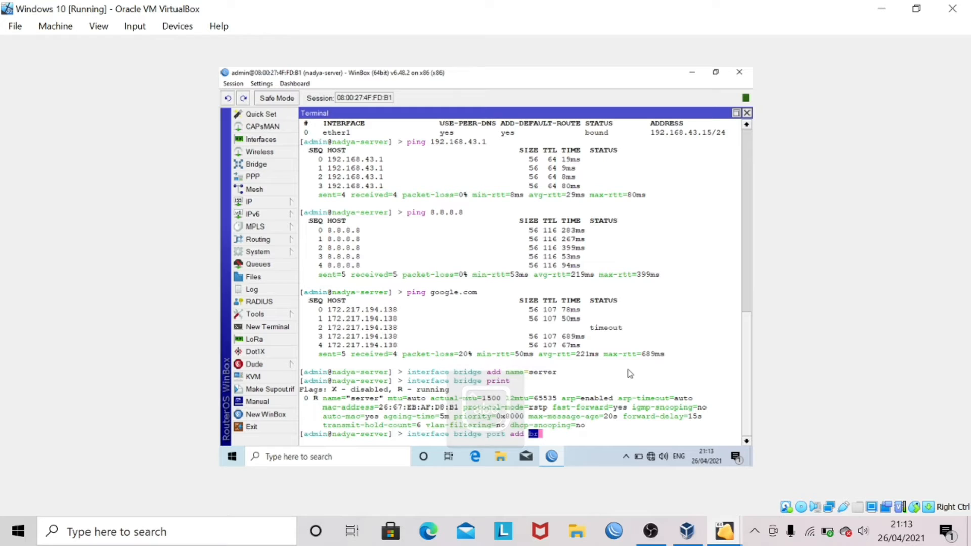
pyautogui.press('Tab')
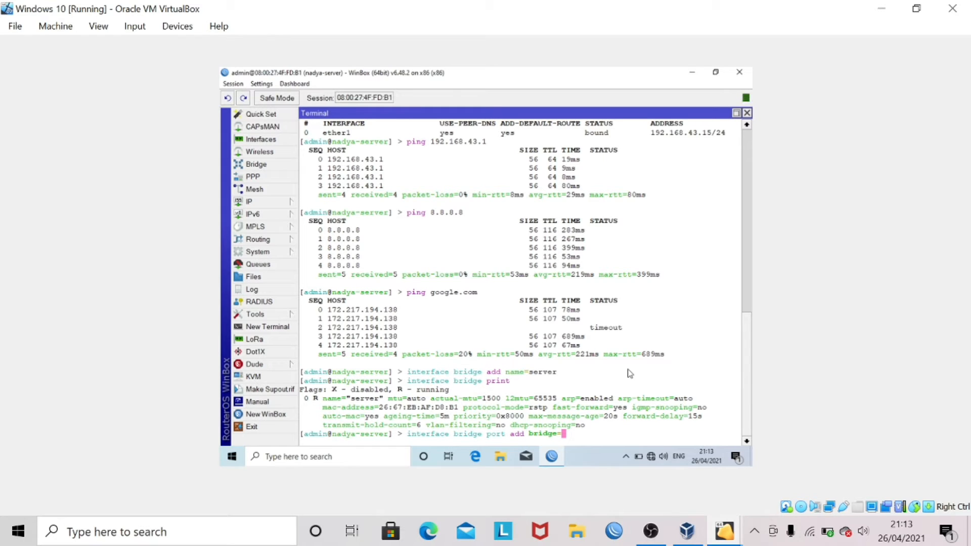
pyautogui.write('server interface=ether2')
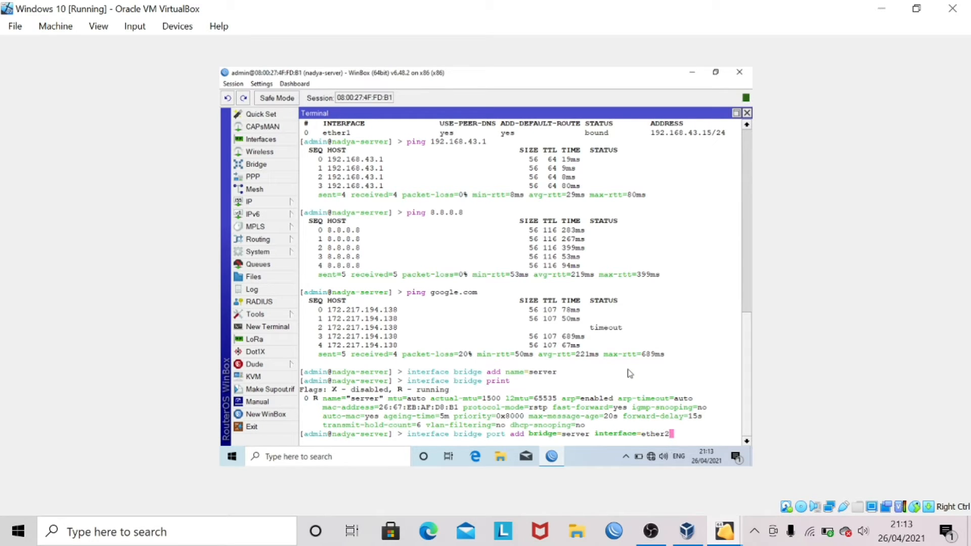
pyautogui.press('Return')
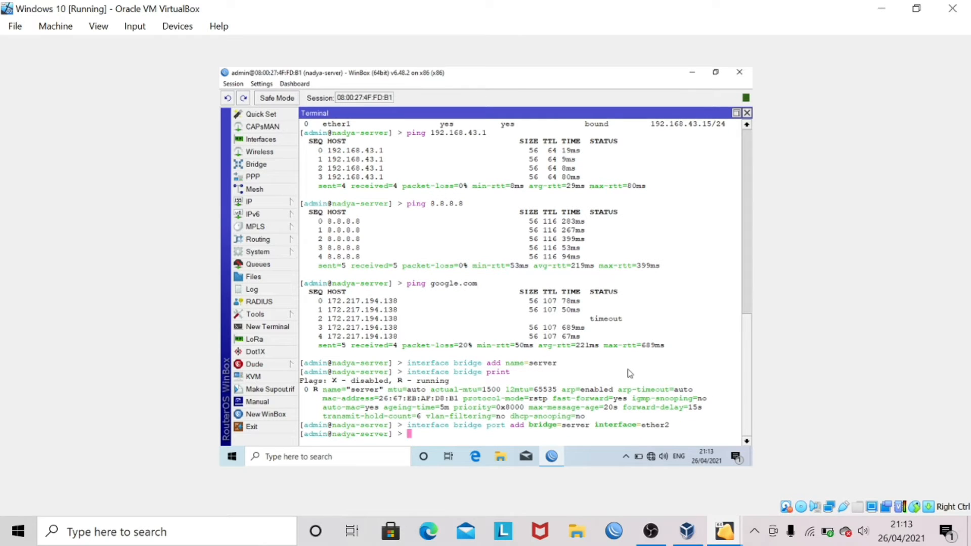
pyautogui.press('Up')
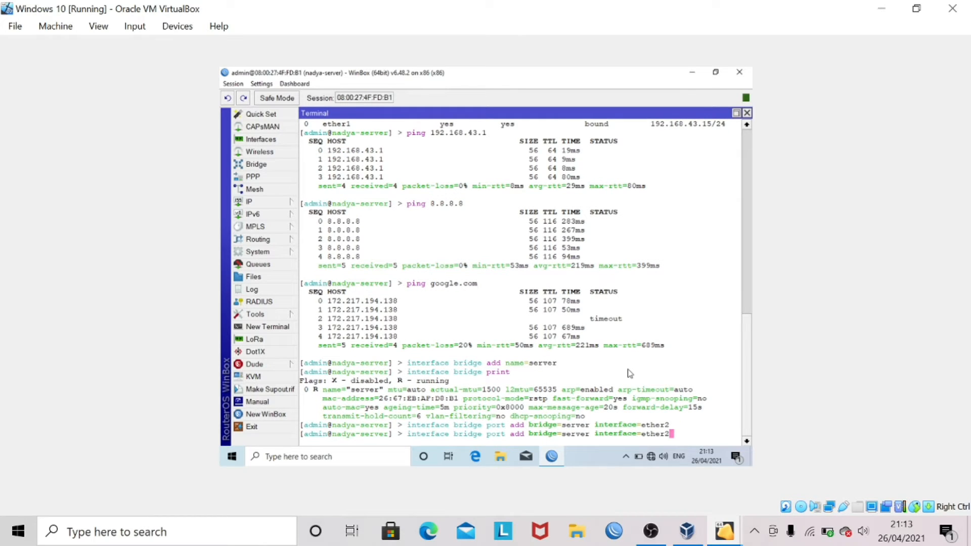
pyautogui.press('BackSpace')
pyautogui.write('3')
pyautogui.press('Return')
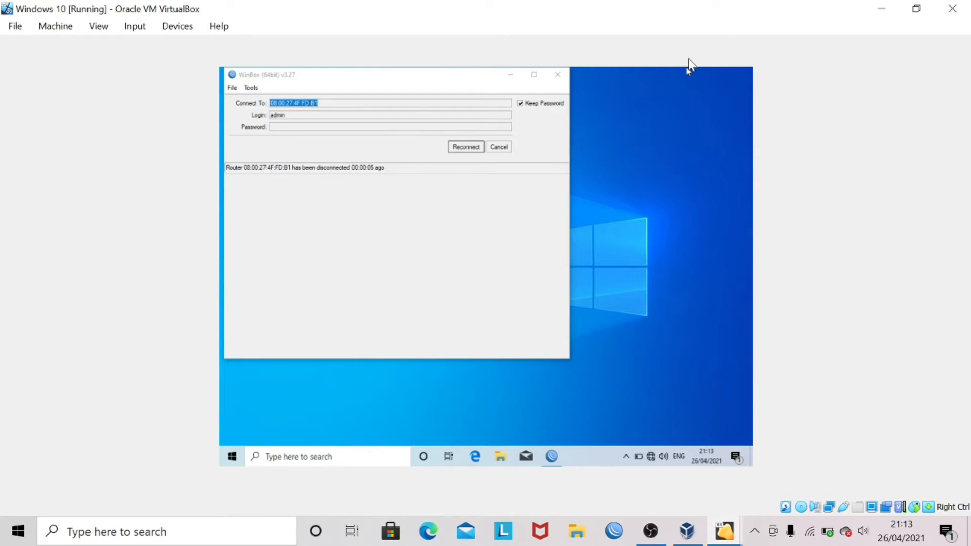
# - Reconnect WinBox to the router, dismiss the software key notice, and zoom out
pyautogui.click(466, 146)
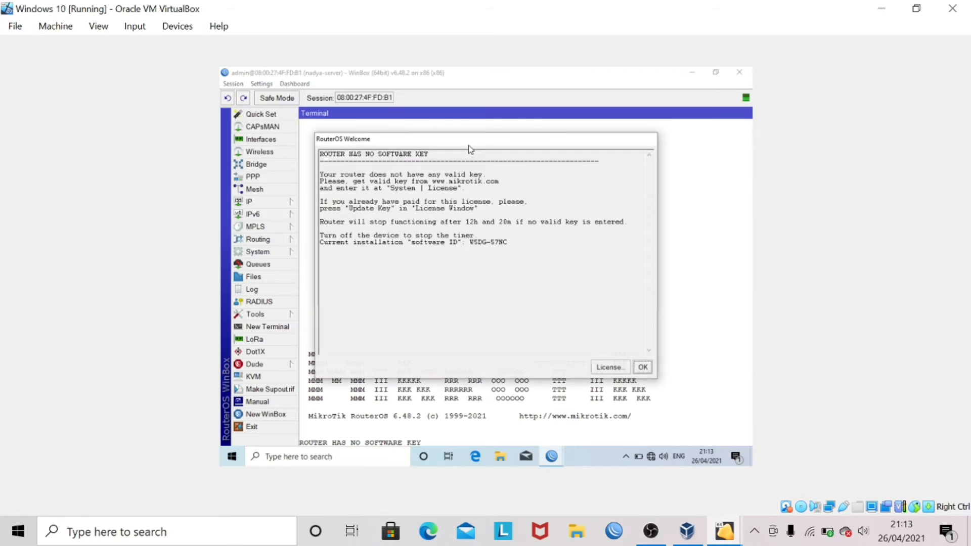
pyautogui.click(644, 368)
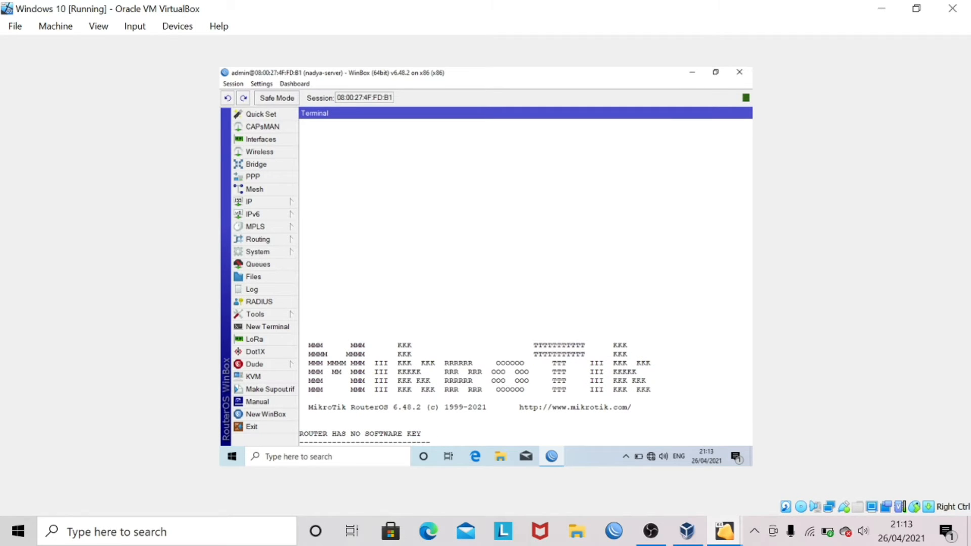
pyautogui.click(257, 83)
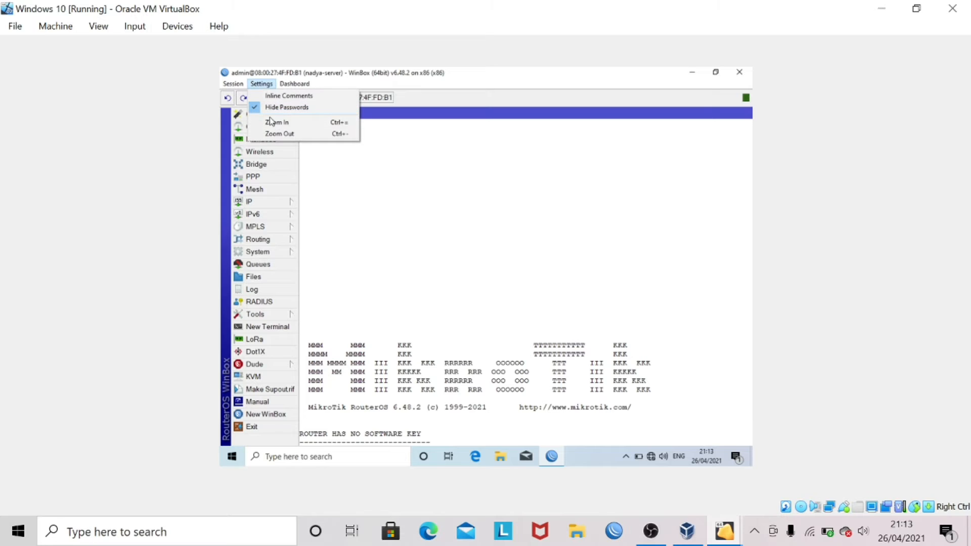
pyautogui.click(279, 132)
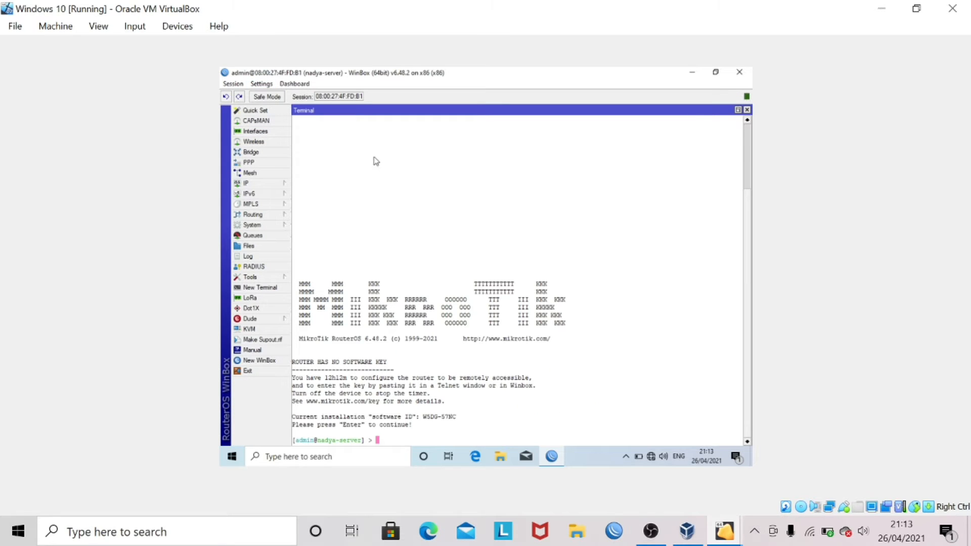
# - Restore the Terminal as a floating window, zoom back in, and move it into view
pyautogui.click(737, 110)
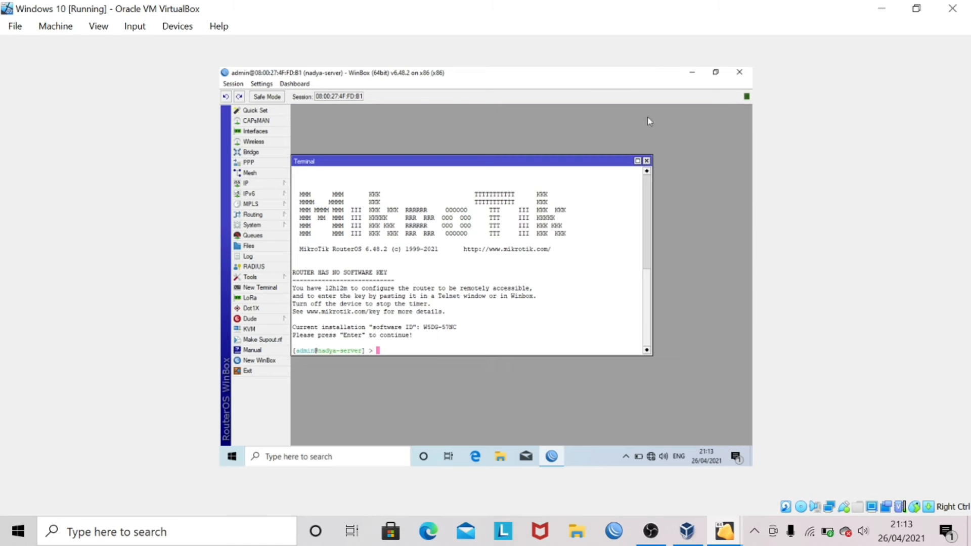
pyautogui.click(262, 84)
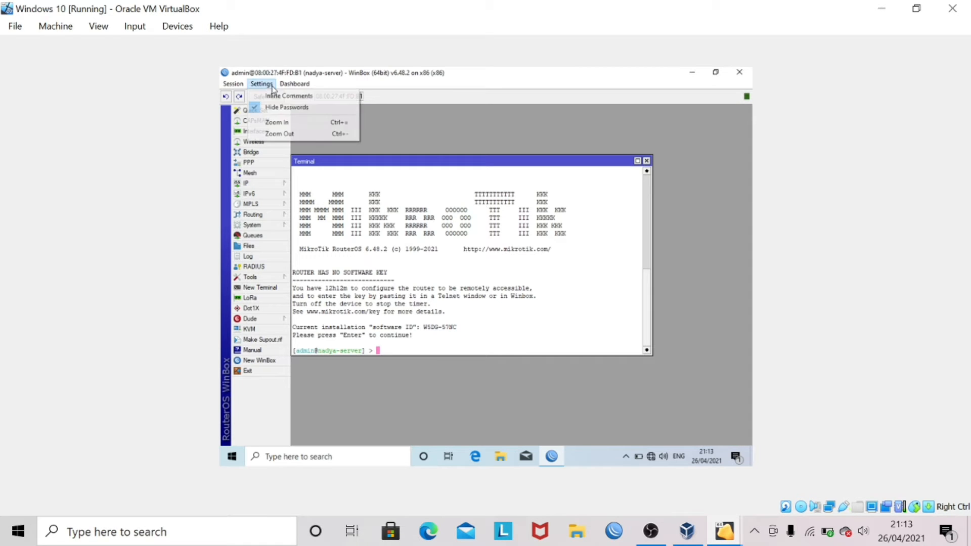
pyautogui.click(297, 122)
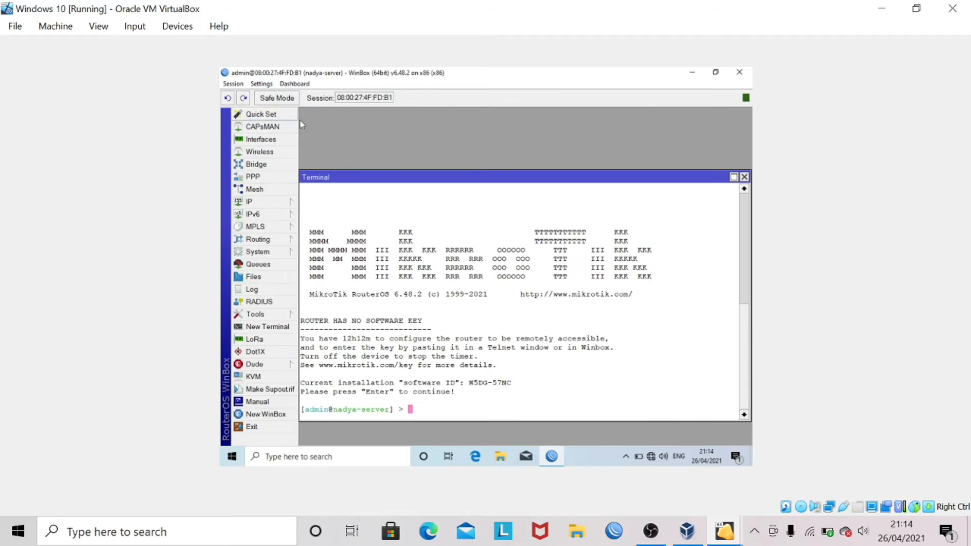
pyautogui.moveTo(362, 165); pyautogui.dragTo(373, 152)
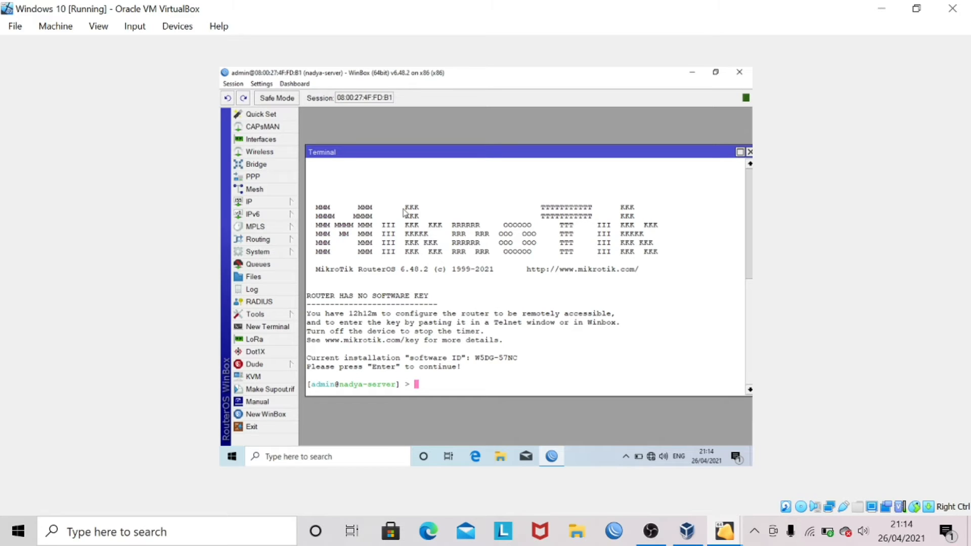
# - Print the bridge ports to confirm ether2 and ether3 belong to bridge server
pyautogui.write('interface bridge port p')
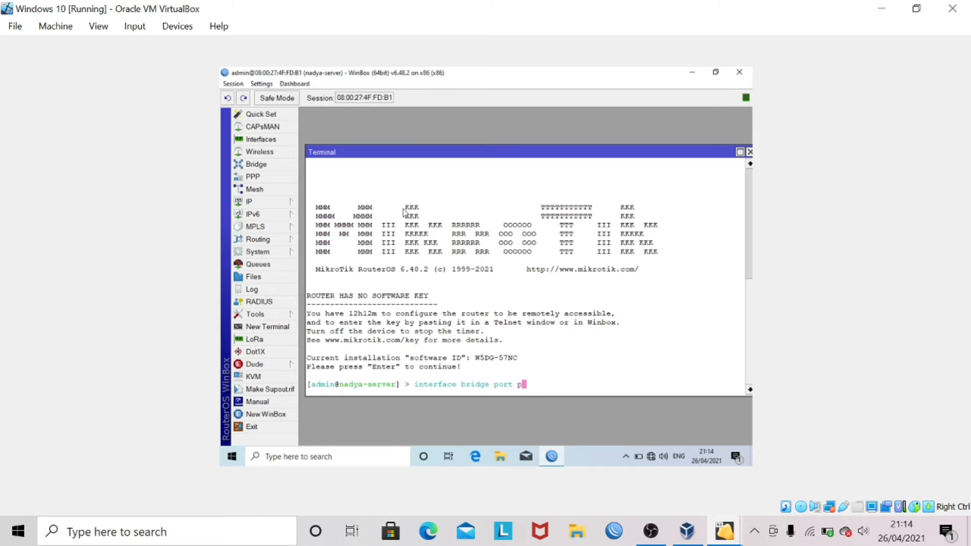
pyautogui.write('rint')
pyautogui.press('Return')
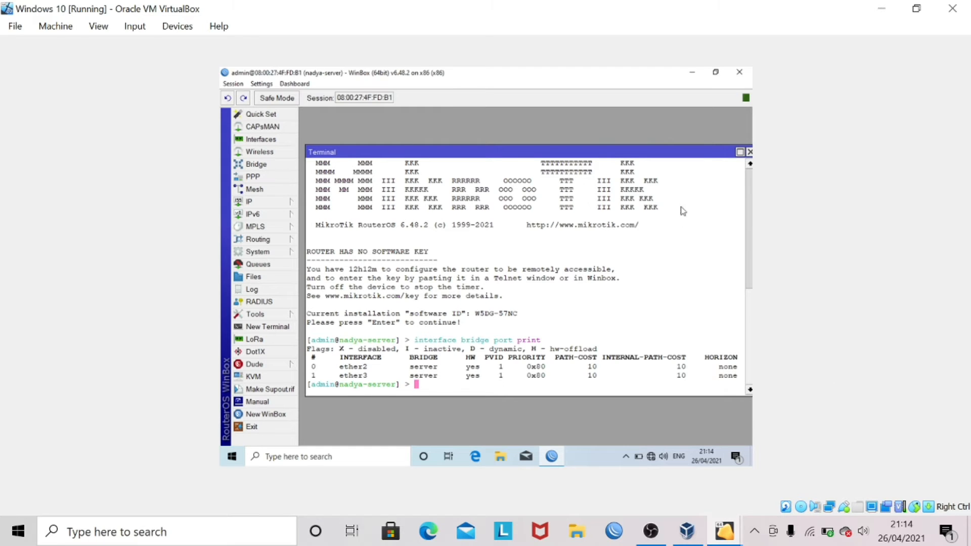
pyautogui.click(739, 152)
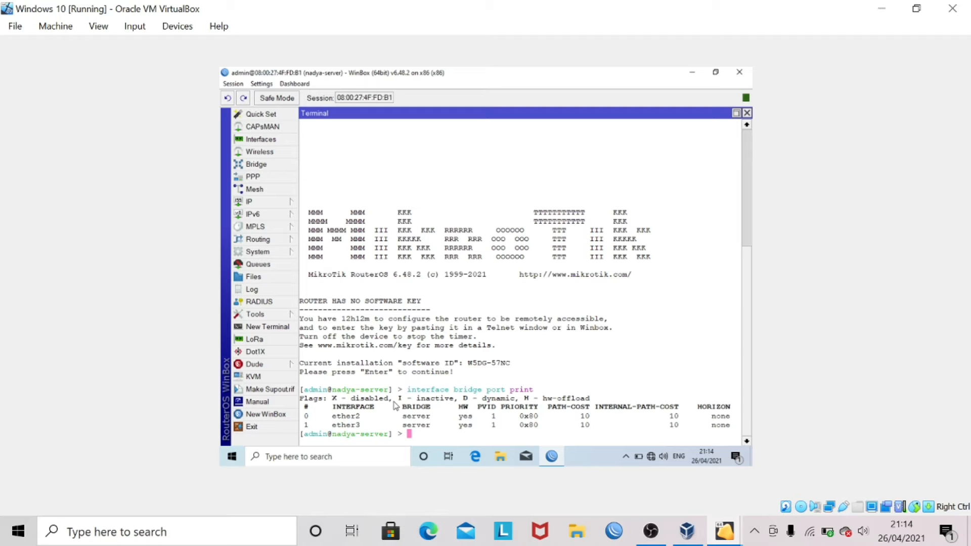
# - List all router interfaces with 'interface print' and highlight the running server bridge
pyautogui.write('interface print')
pyautogui.press('Return')
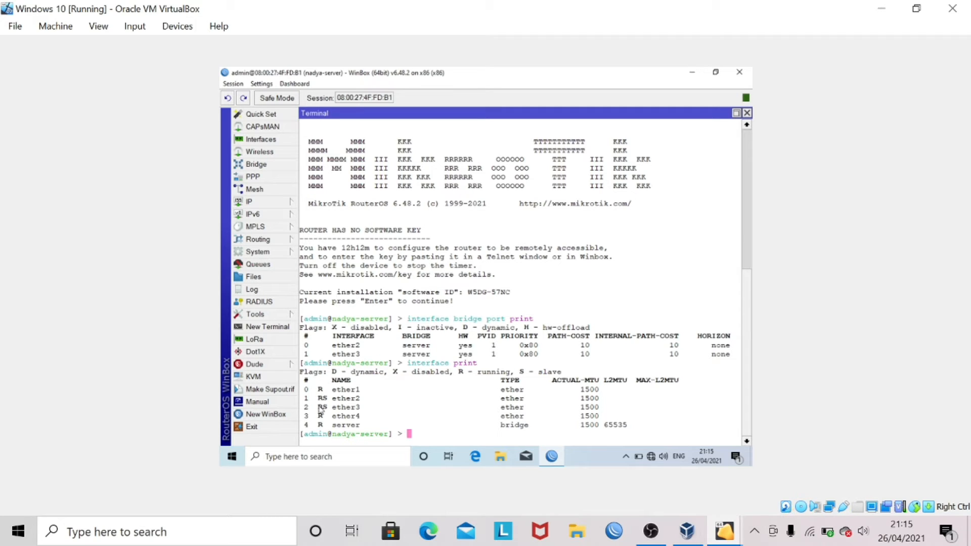
pyautogui.moveTo(314, 425); pyautogui.dragTo(382, 418)
# - Add 25.25.25.1/24 on interface server and verify it with 'ip address print'
pyautogui.write('ip address add address=')
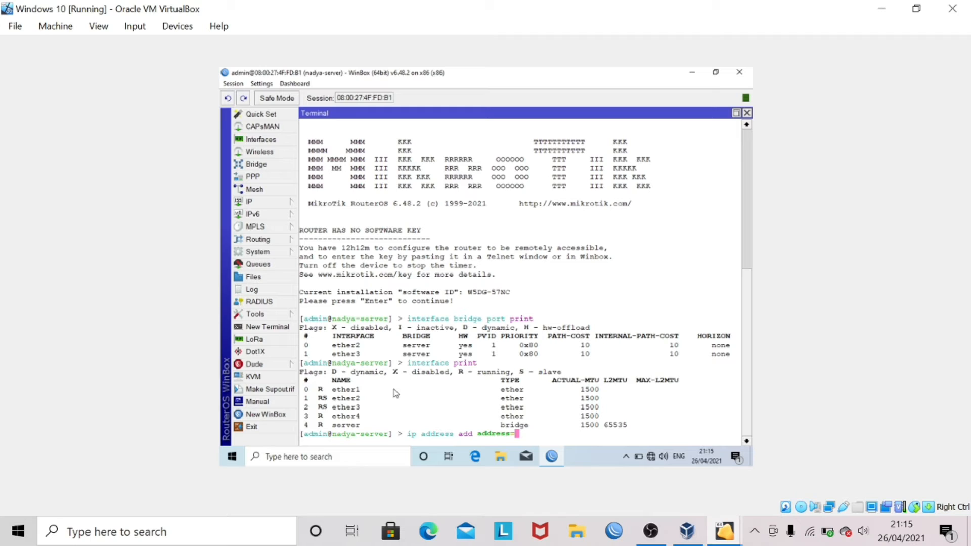
pyautogui.write('25.25.25.1/24 inte')
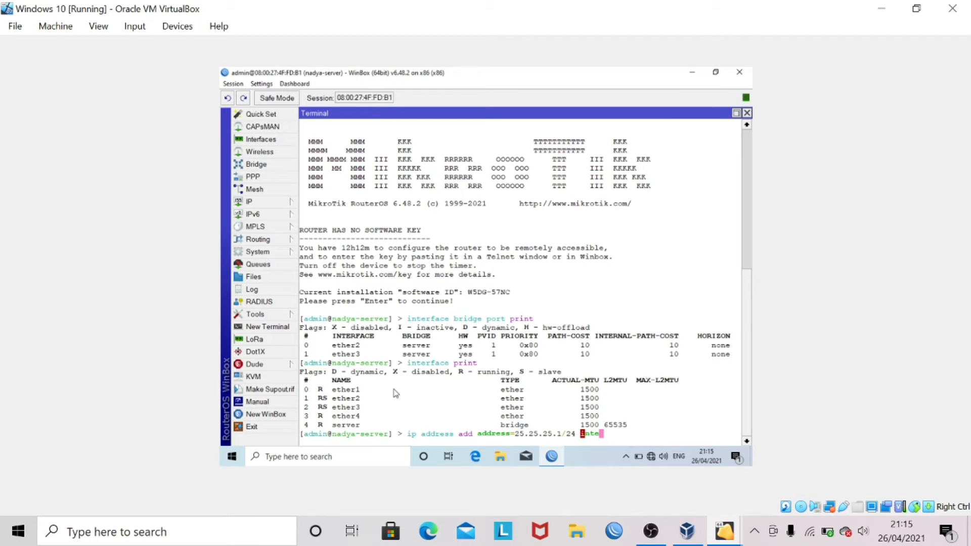
pyautogui.write('rface=server')
pyautogui.press('Return')
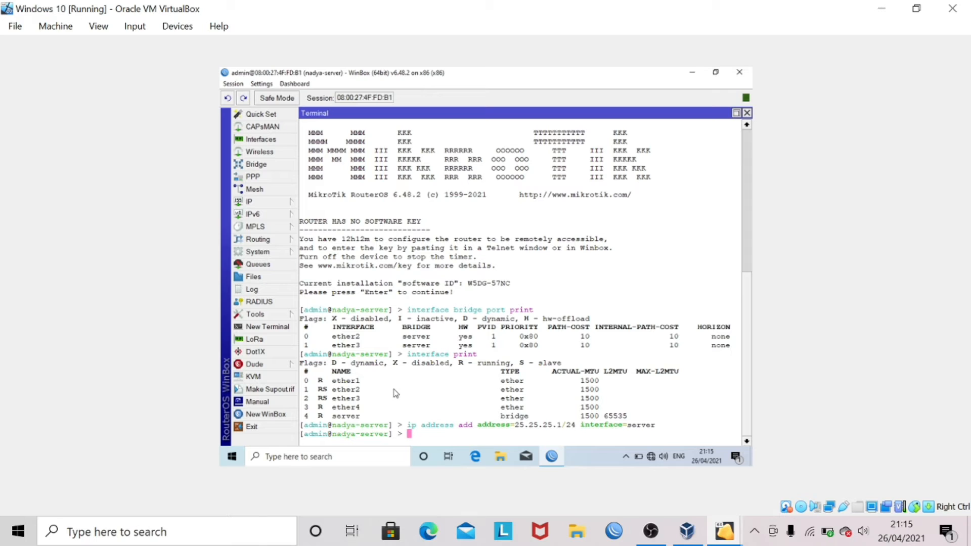
pyautogui.write('ip address print')
pyautogui.press('Return')
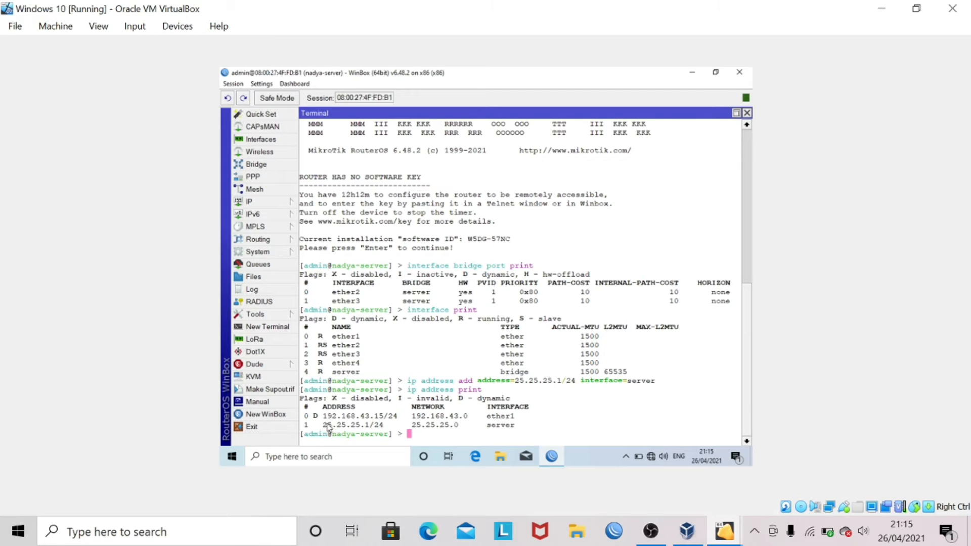
pyautogui.moveTo(323, 426); pyautogui.dragTo(523, 429)
pyautogui.click(523, 427)
pyautogui.moveTo(547, 457)
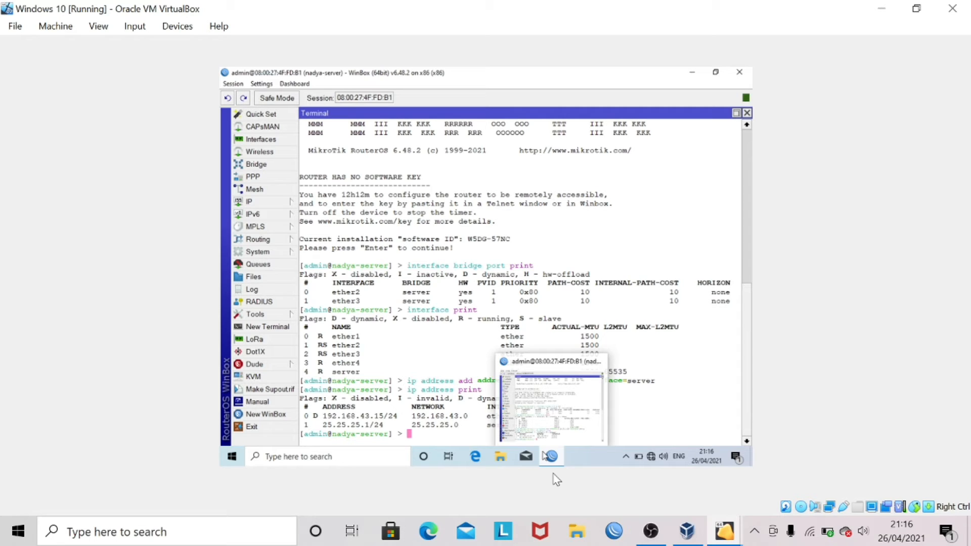
# - Run 'ip dhcp-server setup' on server: space 25.25.25.0/24, gateway 25.25.25.1, pool .2–.254, DNS 192.168.43.1
pyautogui.write('ip dh')
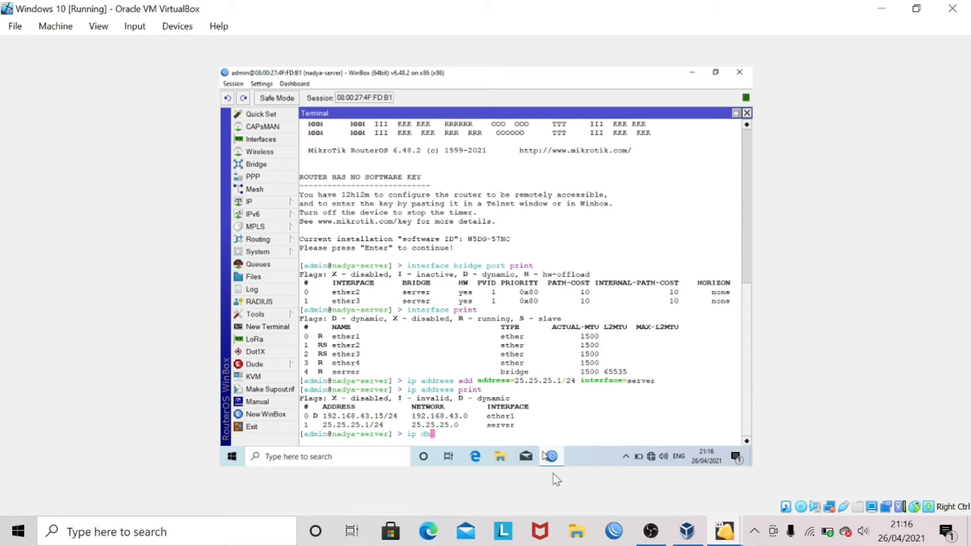
pyautogui.write('cp-server setup')
pyautogui.press('Return')
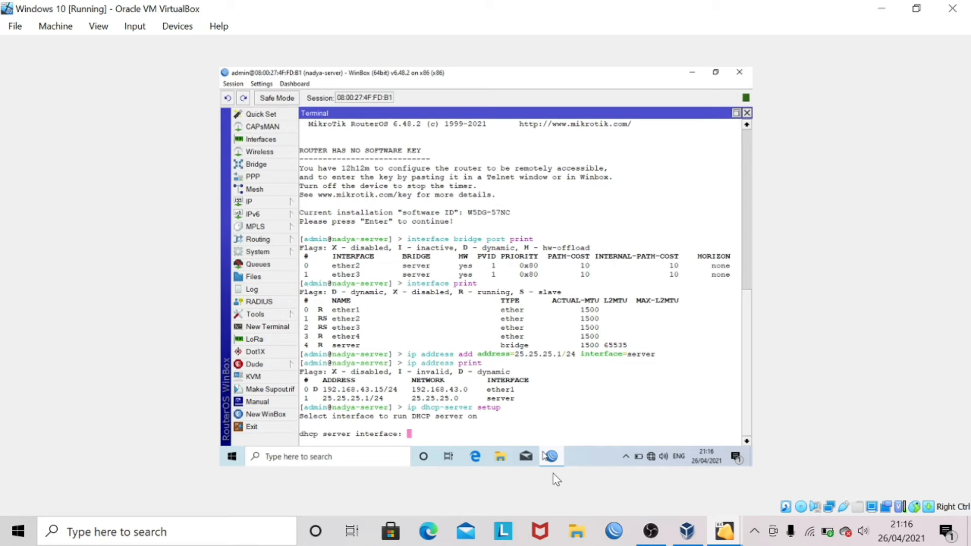
pyautogui.write('server')
pyautogui.press('Return')
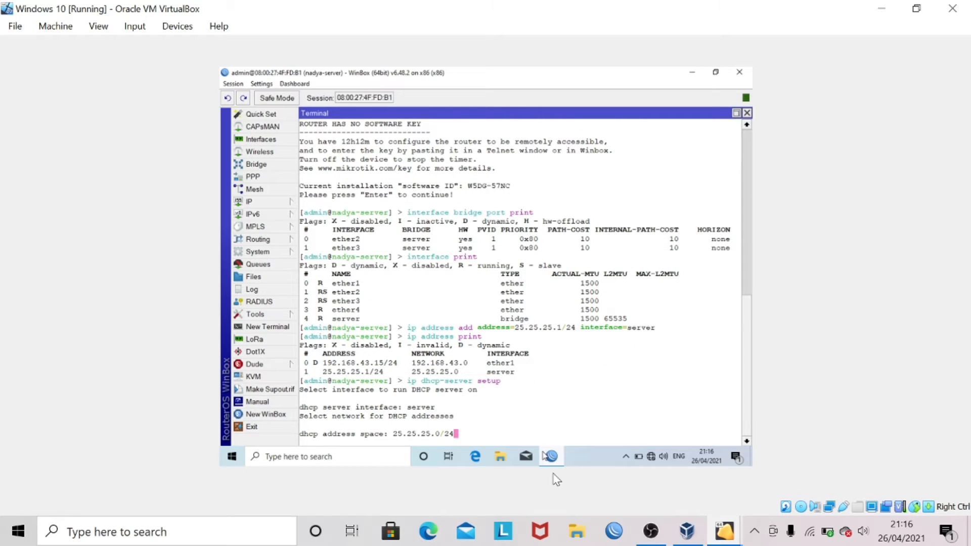
pyautogui.press('Return')
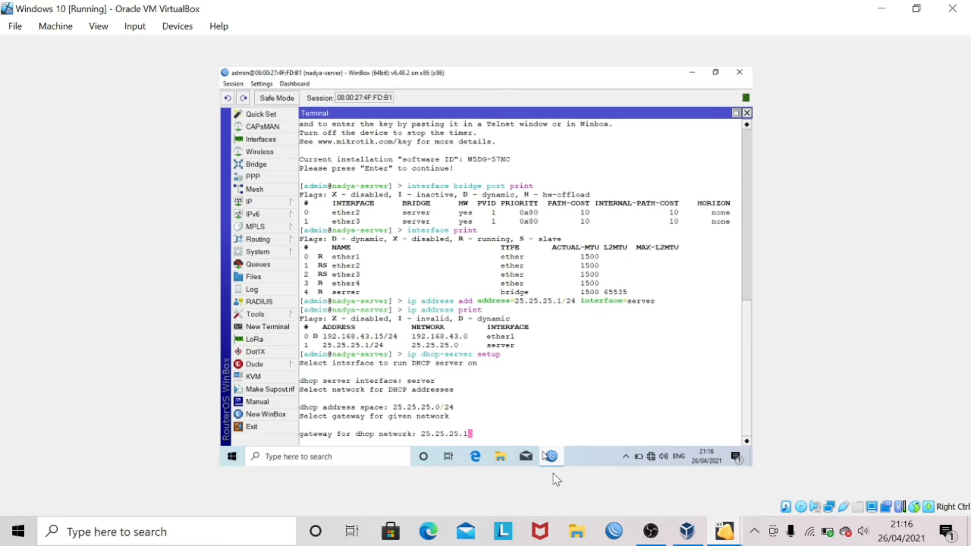
pyautogui.press('Return')
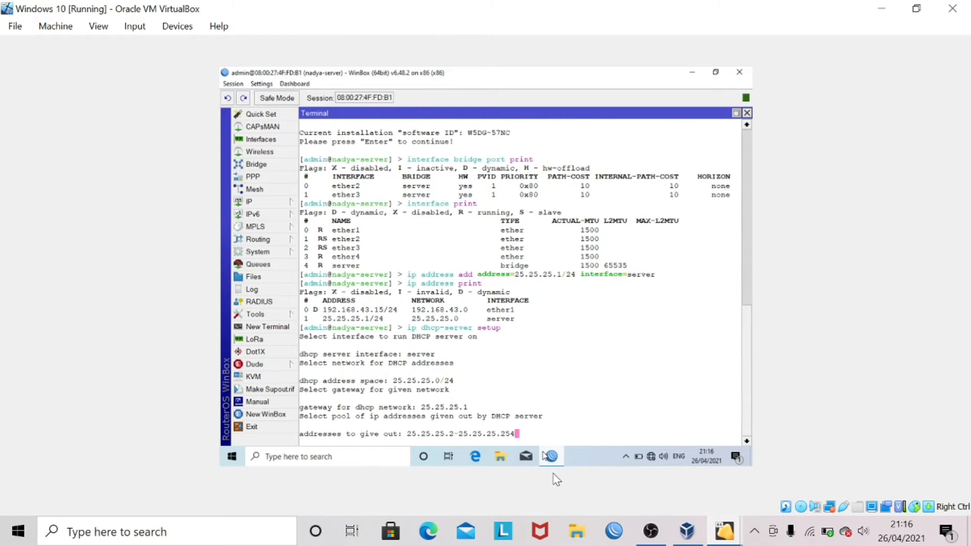
pyautogui.press('Return')
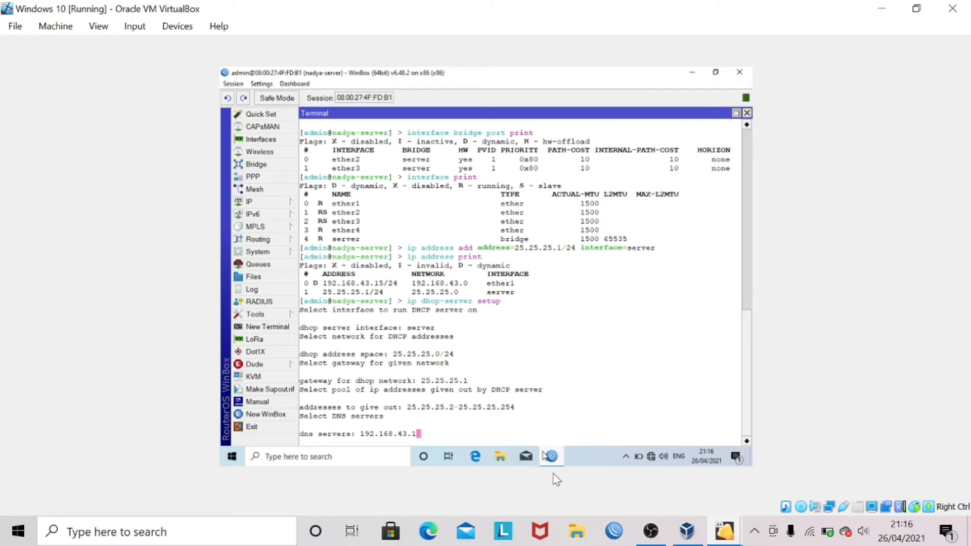
pyautogui.press('Return')
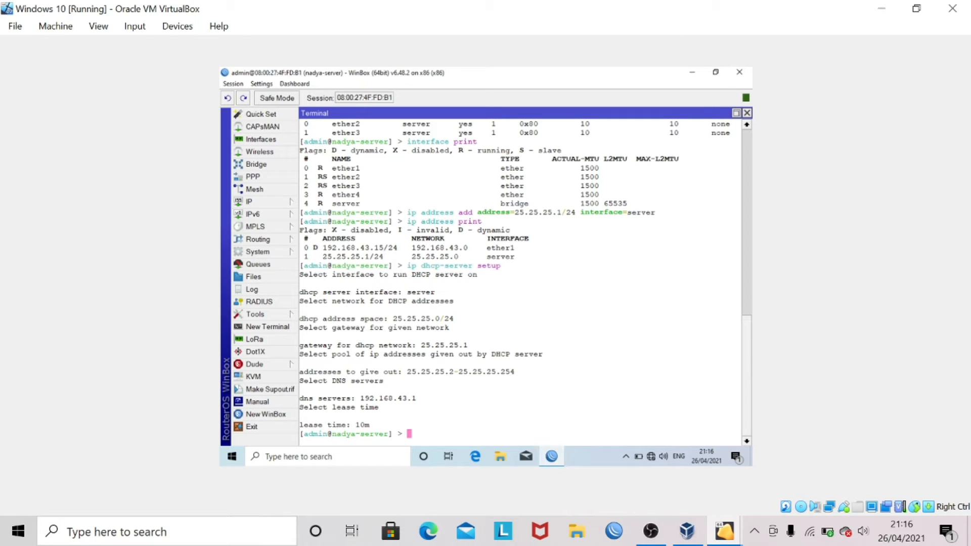
# - Open the Windows guest's Network Connections list from the network settings
pyautogui.rightClick(652, 457)
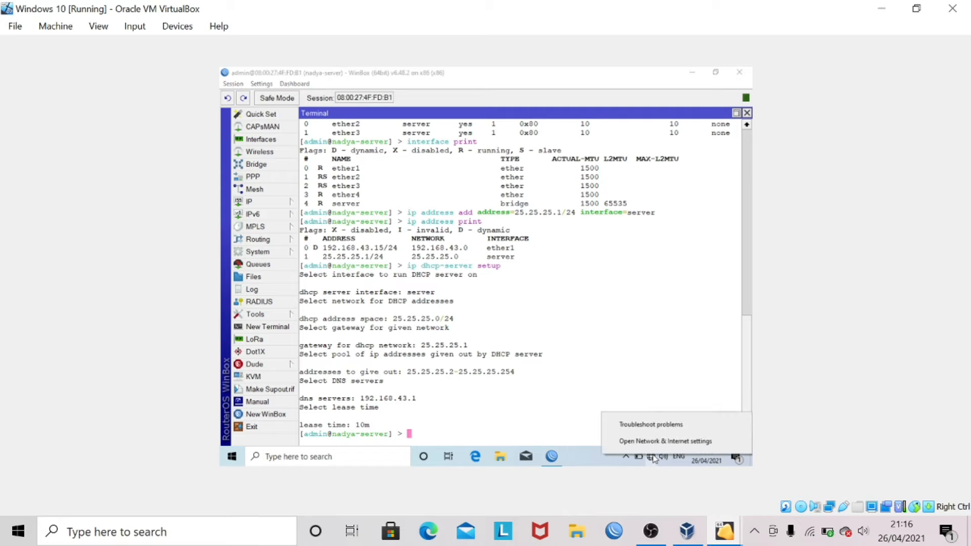
pyautogui.click(649, 442)
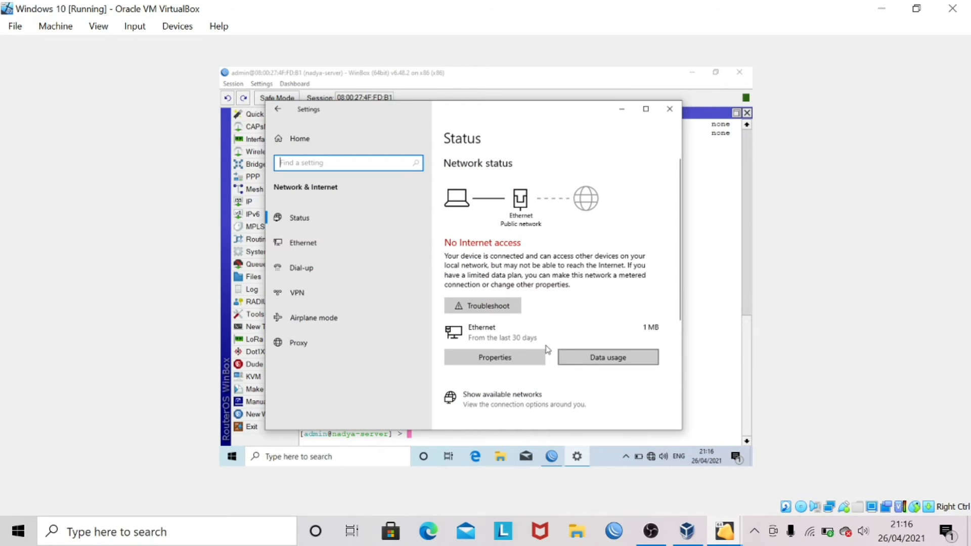
pyautogui.scroll(-2, 514, 336)
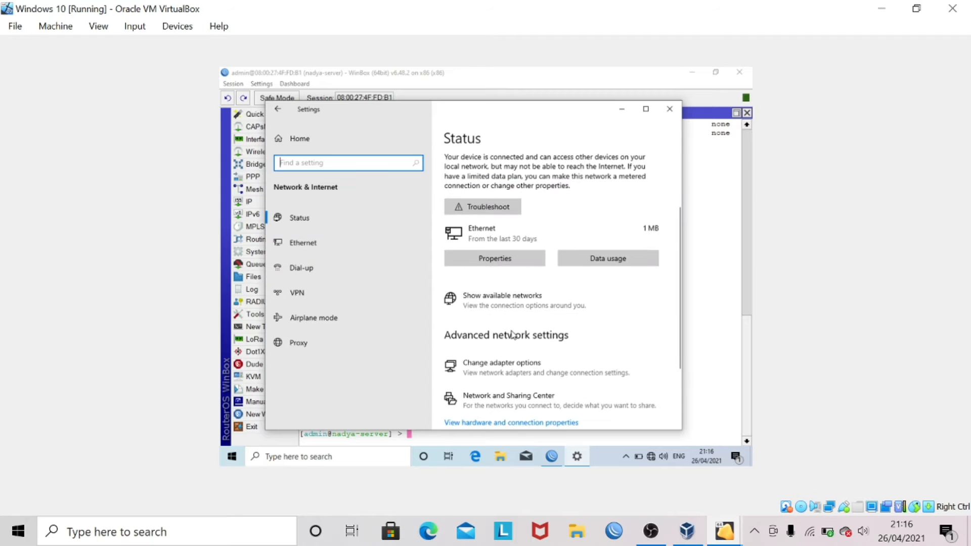
pyautogui.click(508, 368)
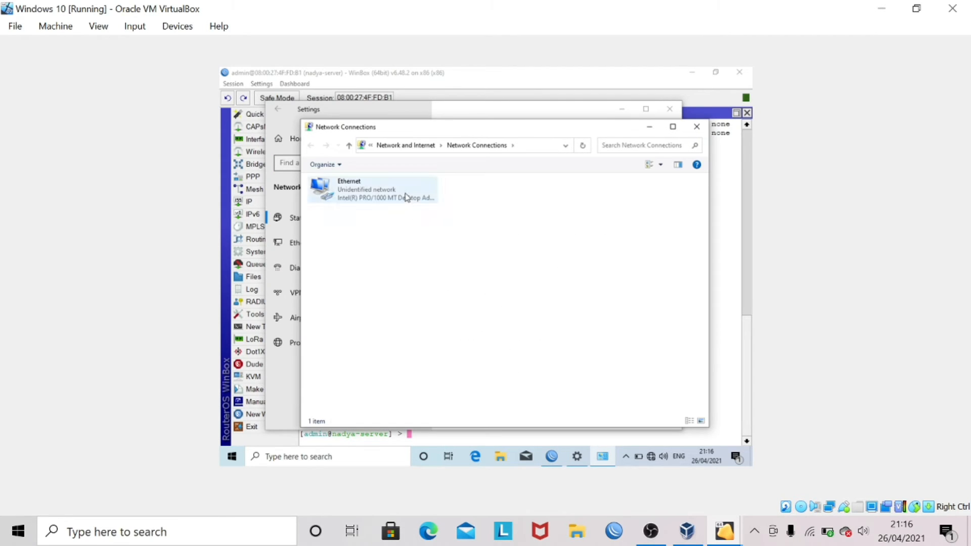
# - Check the Ethernet details, which show only a self-assigned 169.254.36.136 address
pyautogui.rightClick(404, 194)
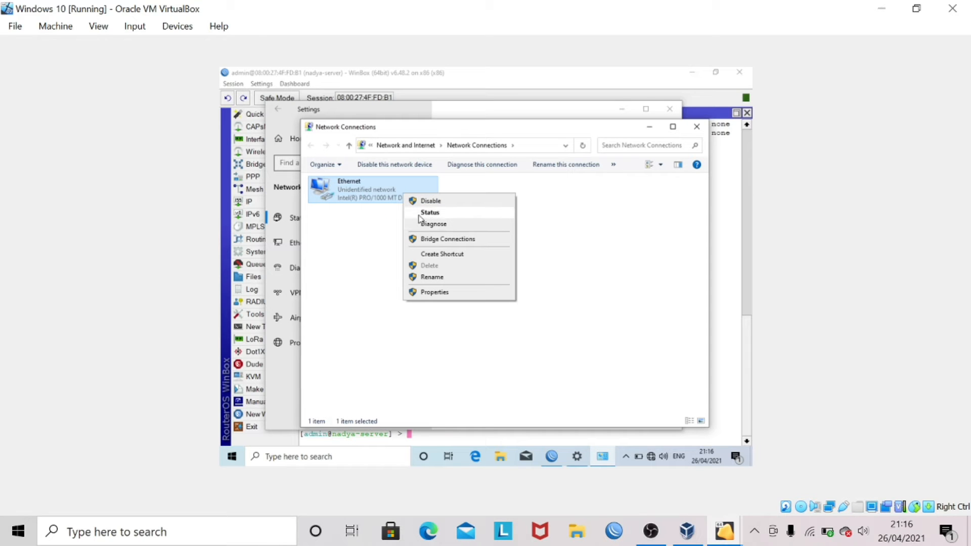
pyautogui.click(423, 214)
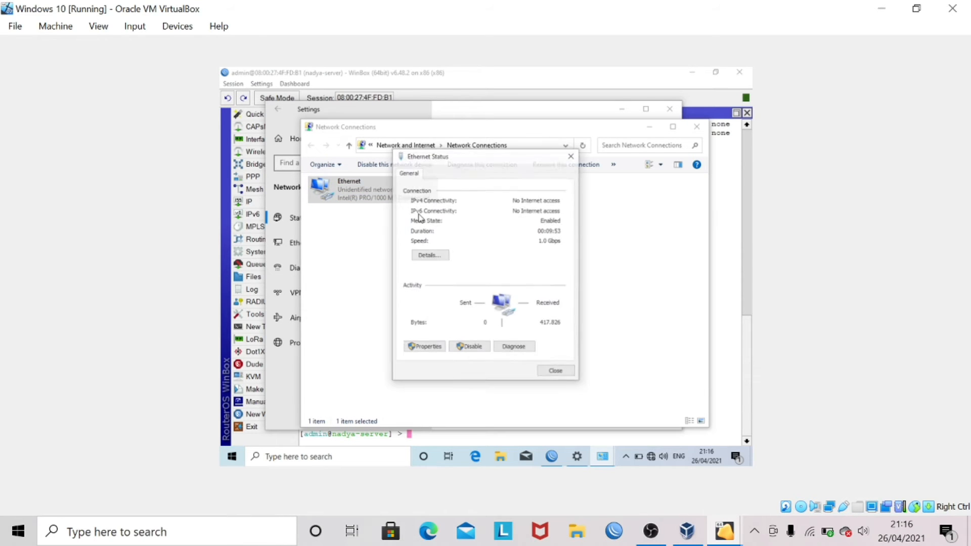
pyautogui.click(441, 256)
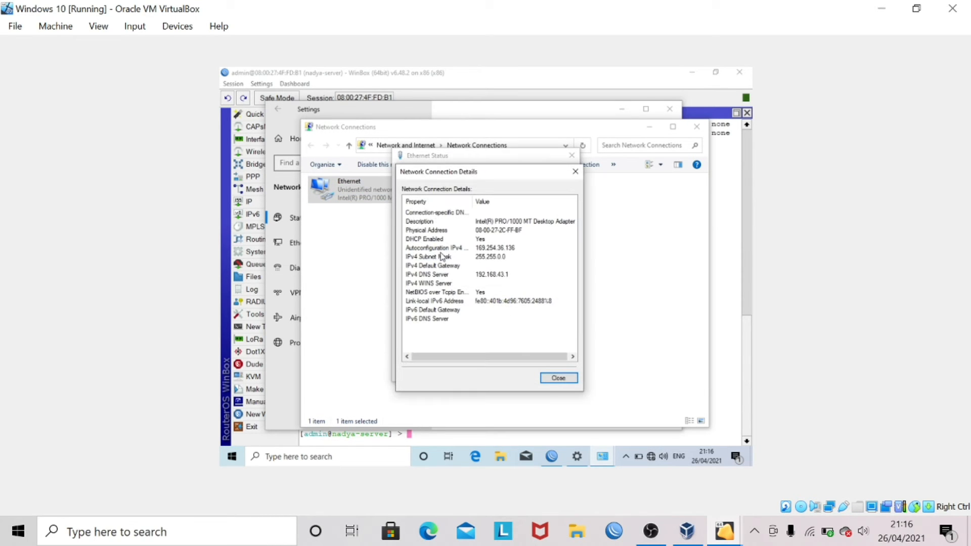
pyautogui.click(575, 172)
pyautogui.click(572, 156)
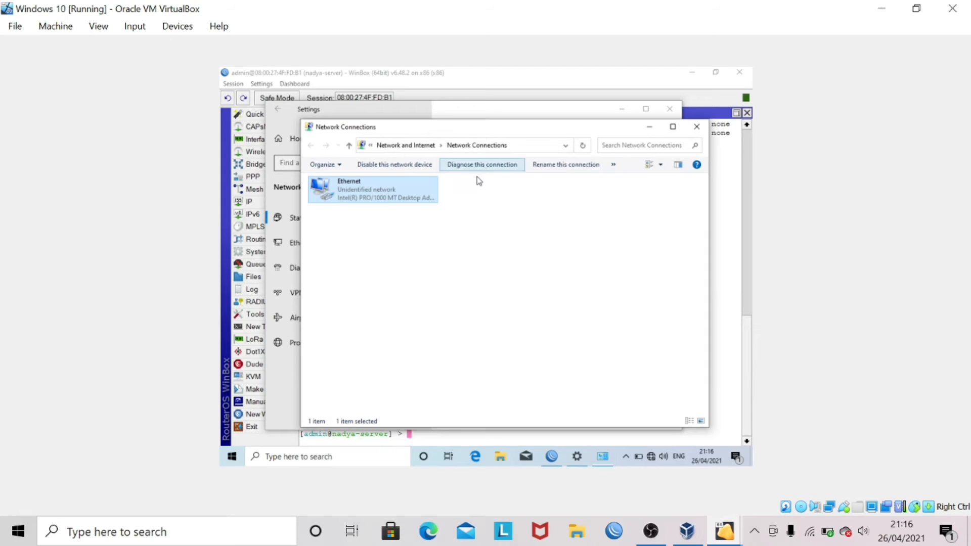
pyautogui.rightClick(429, 198)
# - Keep the Ethernet adapter's IPv4 set to obtain an address automatically
pyautogui.click(465, 296)
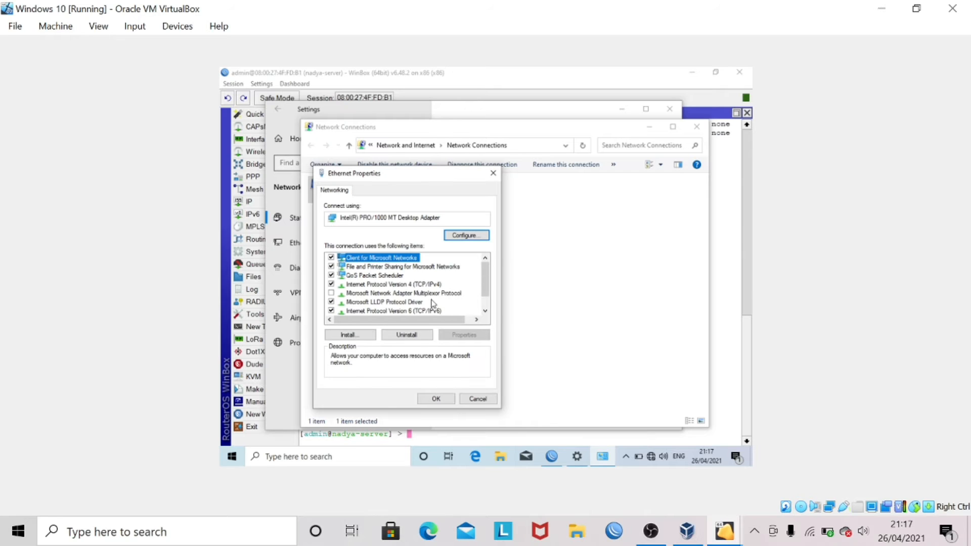
pyautogui.doubleClick(429, 284)
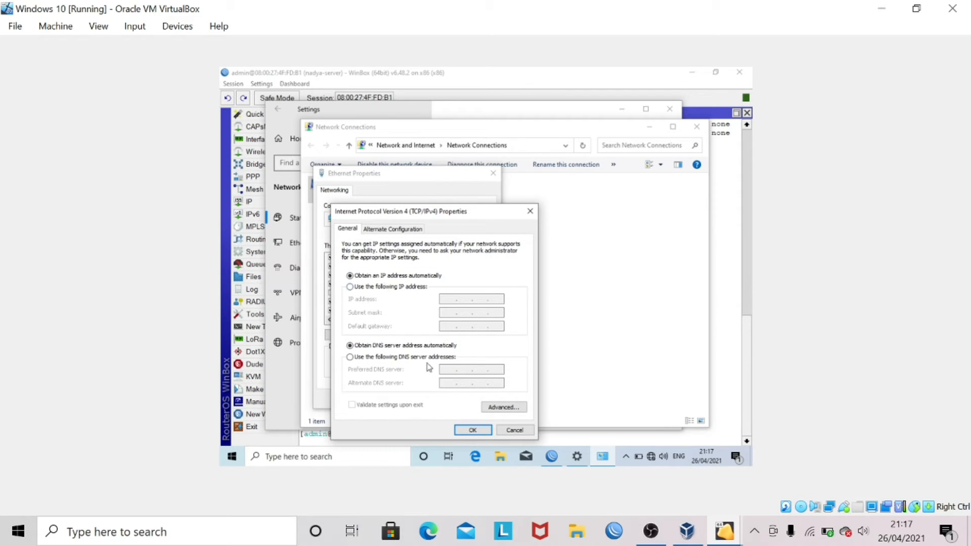
pyautogui.click(473, 430)
pyautogui.click(436, 399)
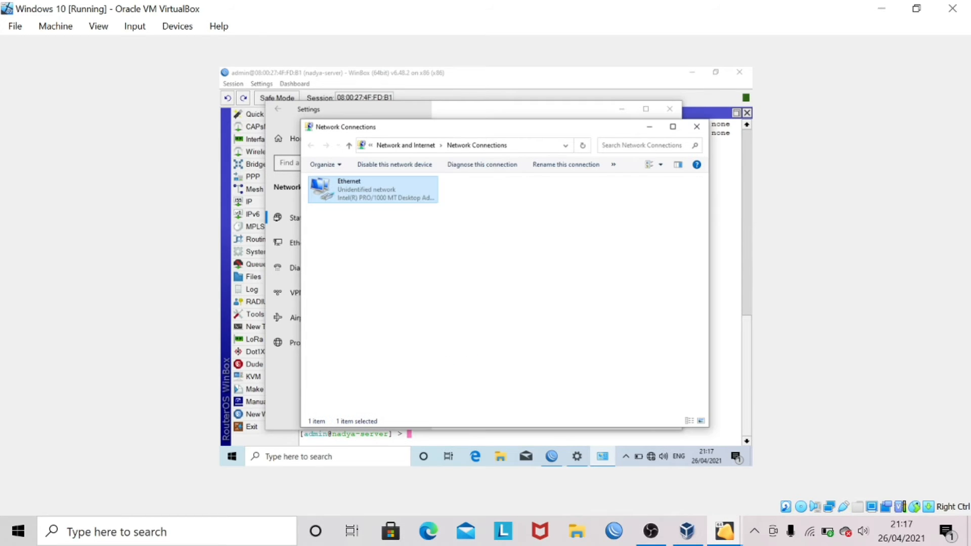
# - Disable and re-enable the Ethernet adapter so it reconnects
pyautogui.rightClick(367, 180)
pyautogui.press('Escape')
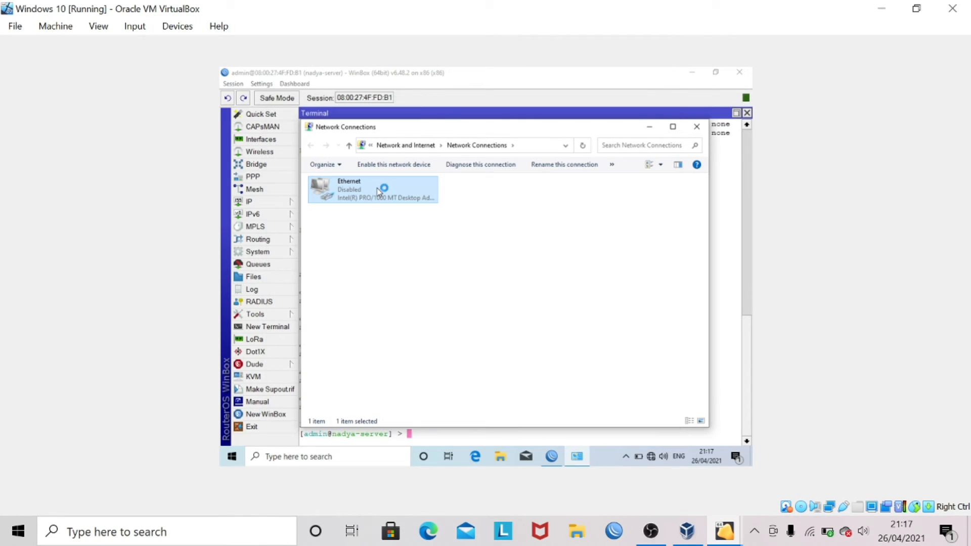
pyautogui.rightClick(378, 191)
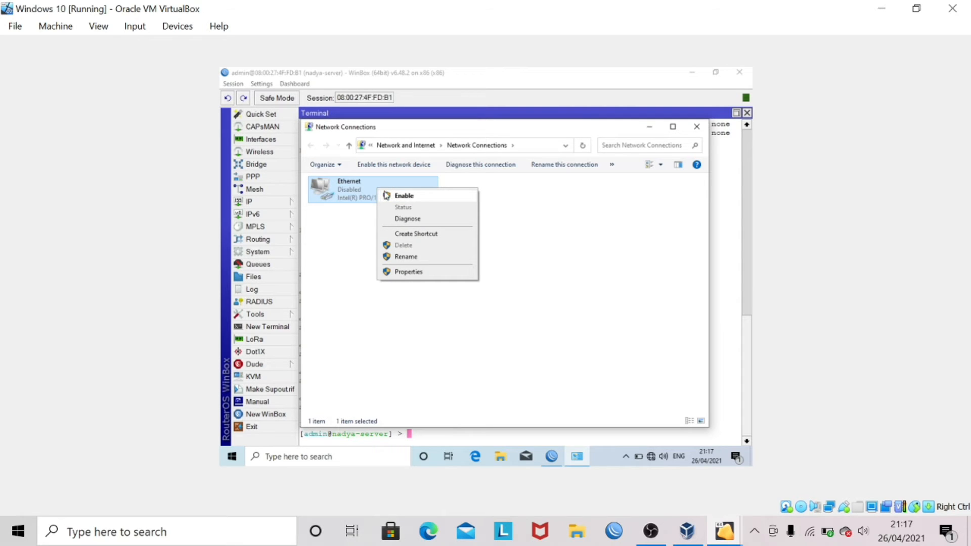
pyautogui.click(385, 195)
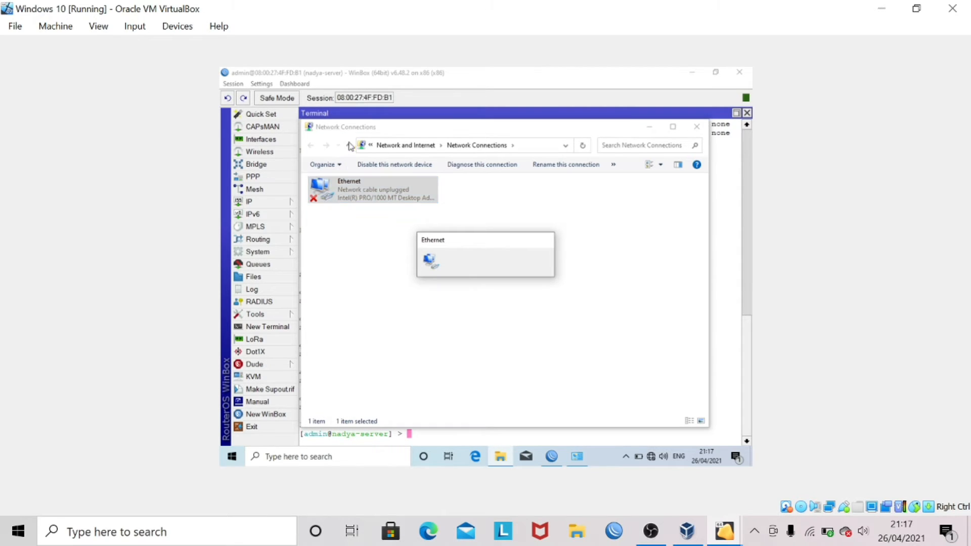
pyautogui.click(383, 117)
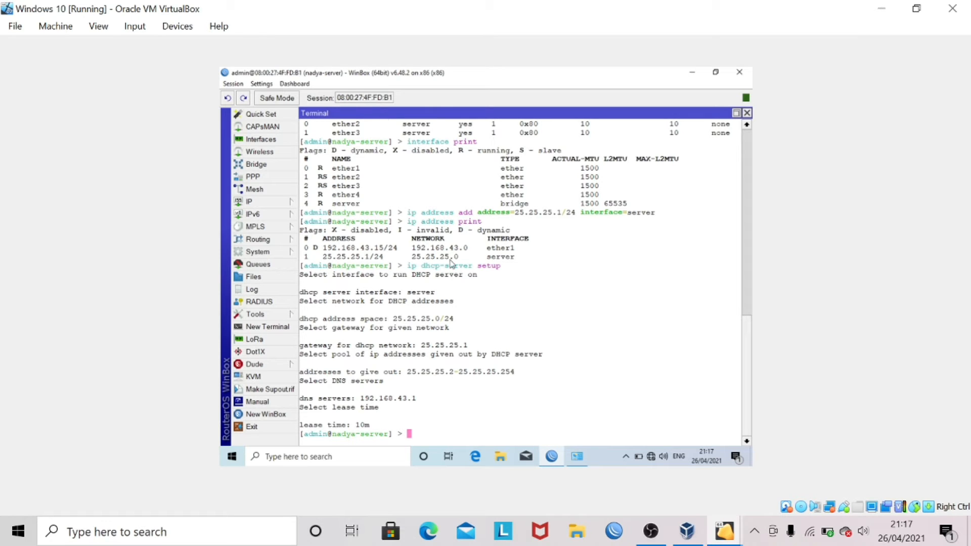
# - Verify Ethernet details show IPv4 25.25.25.254 with gateway and DHCP server 25.25.25.1
pyautogui.moveTo(586, 451)
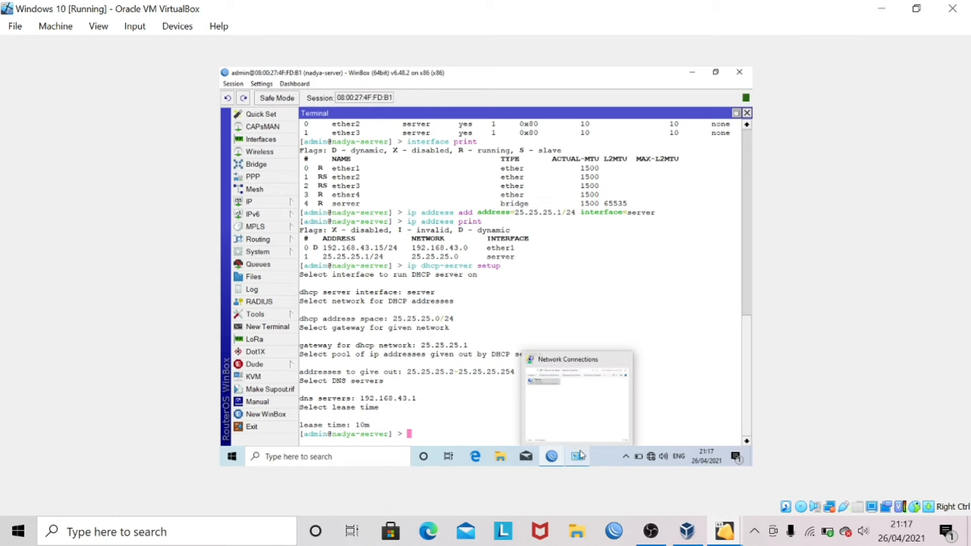
pyautogui.click(578, 420)
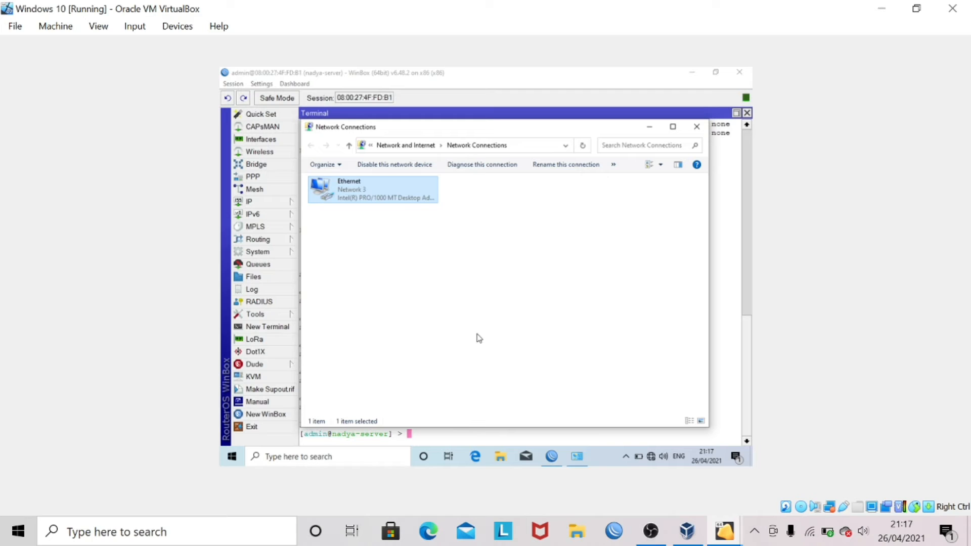
pyautogui.rightClick(400, 197)
pyautogui.click(423, 215)
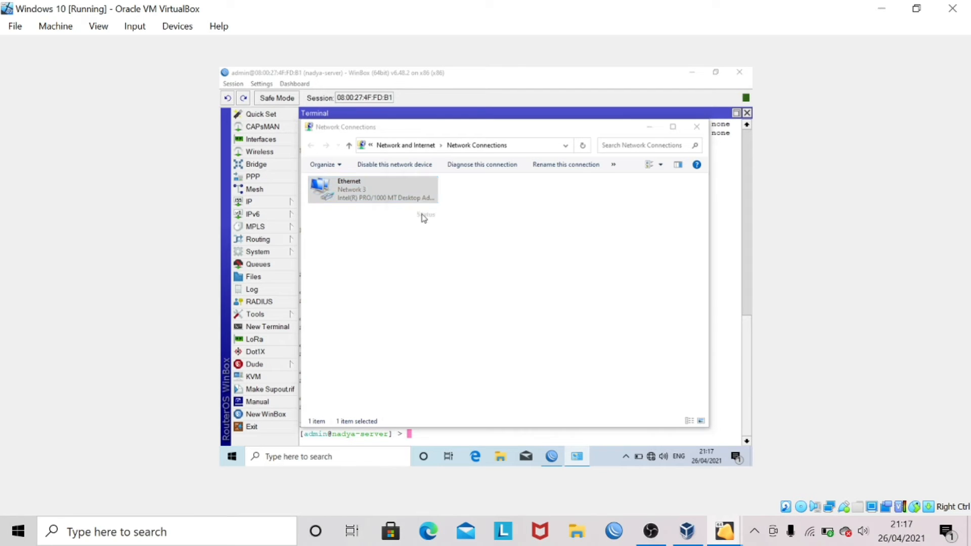
pyautogui.click(428, 257)
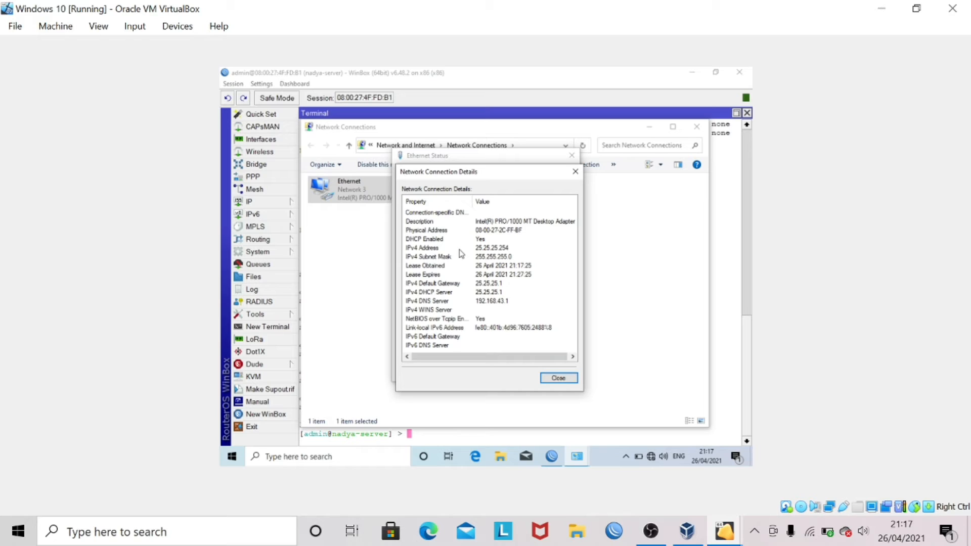
pyautogui.click(477, 248)
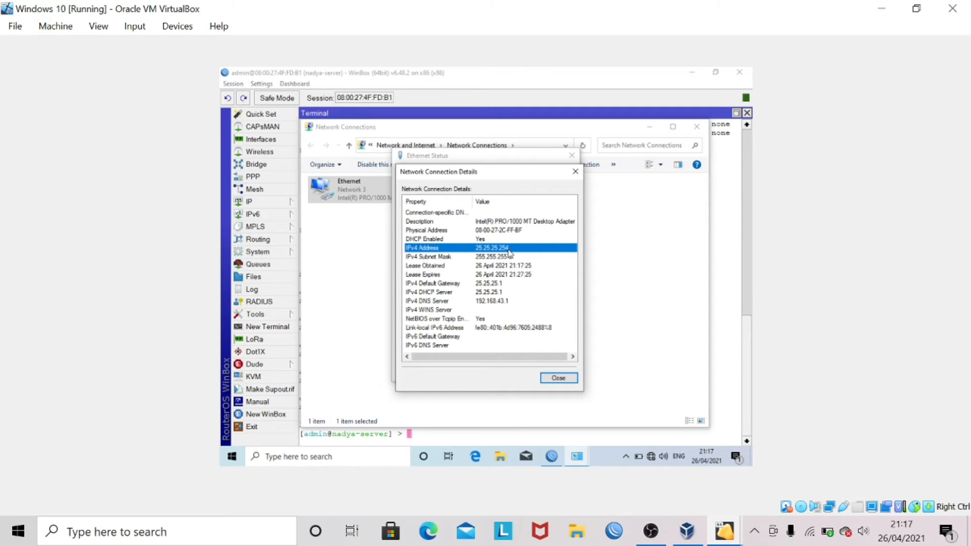
pyautogui.click(476, 286)
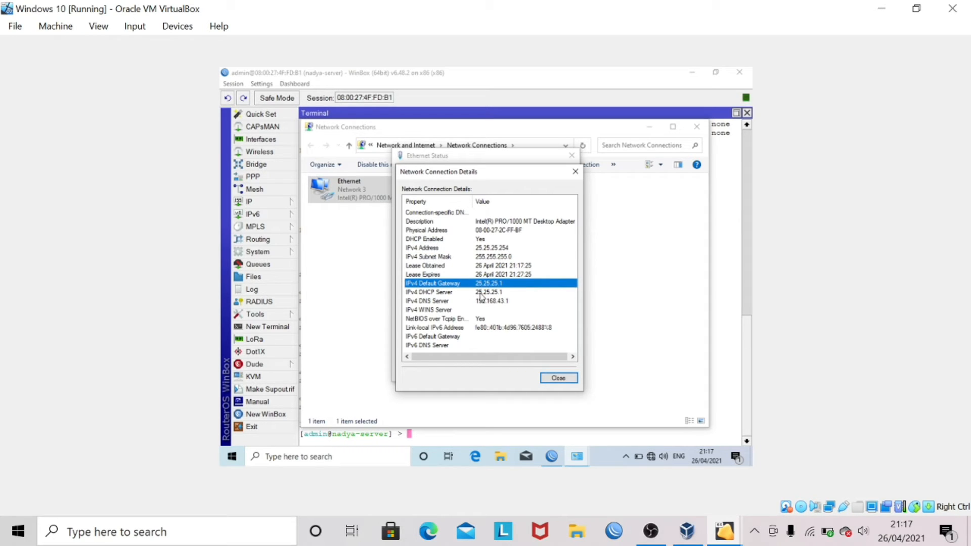
pyautogui.click(483, 293)
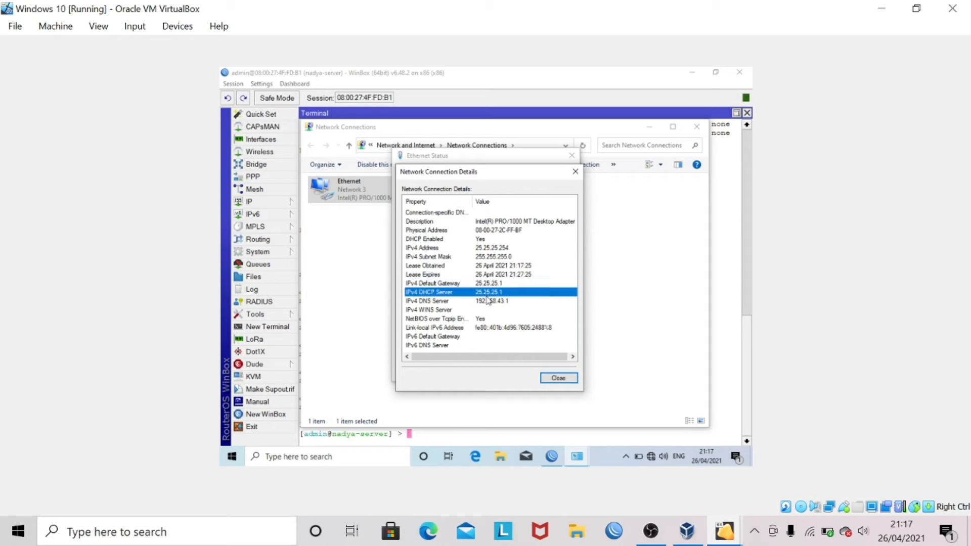
pyautogui.click(557, 380)
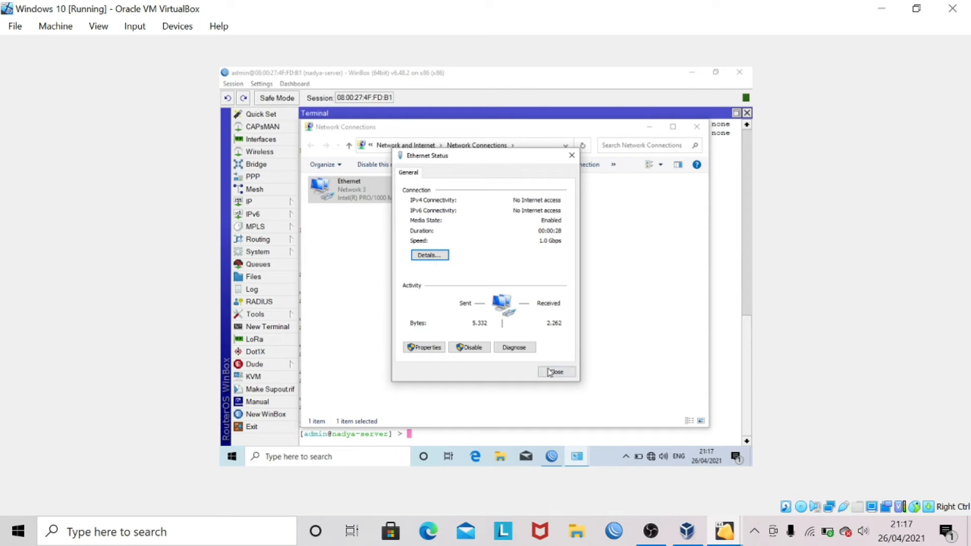
pyautogui.click(553, 370)
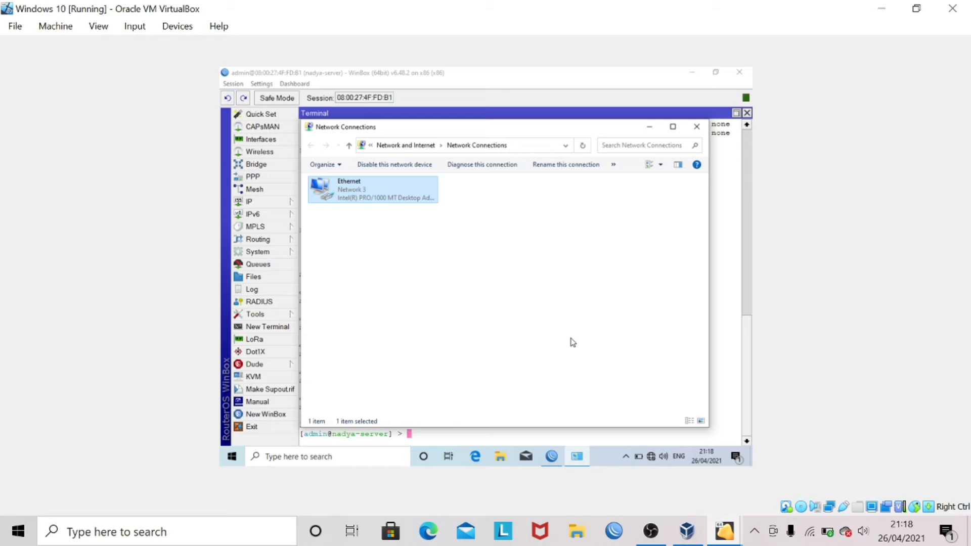
# - From cmd, ping 25.25.25.1 (0% loss) and 8.8.8.8 (times out)
pyautogui.press('super+r')
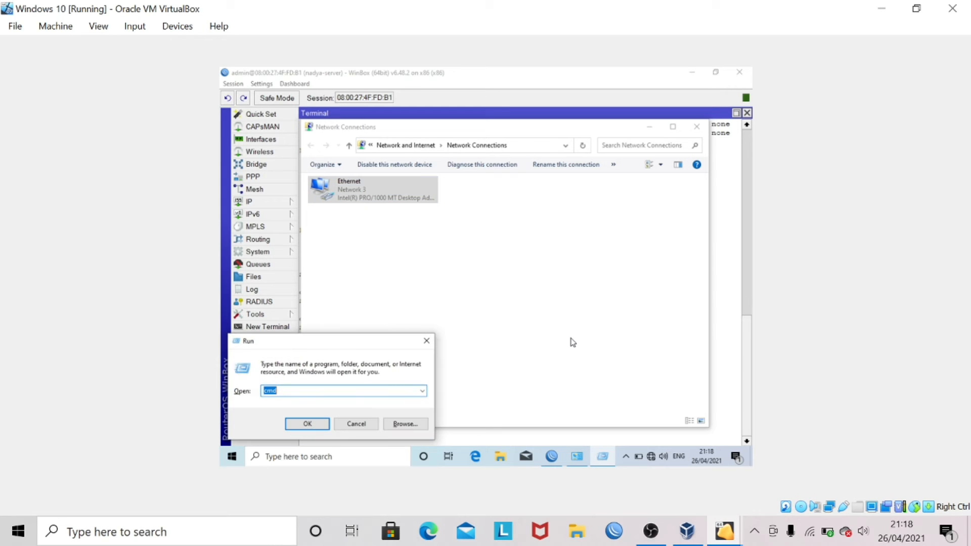
pyautogui.press('Return')
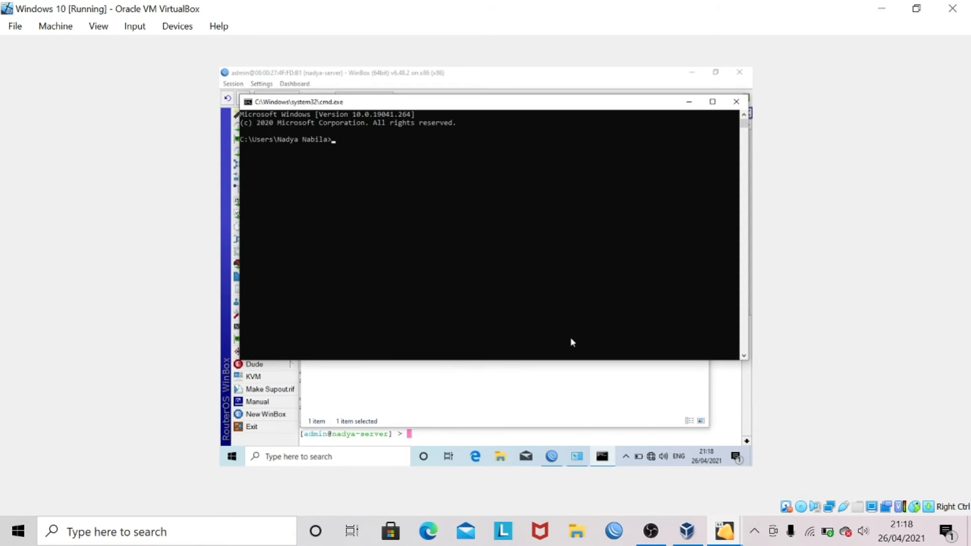
pyautogui.write('ping 25.25.25.1')
pyautogui.press('Return')
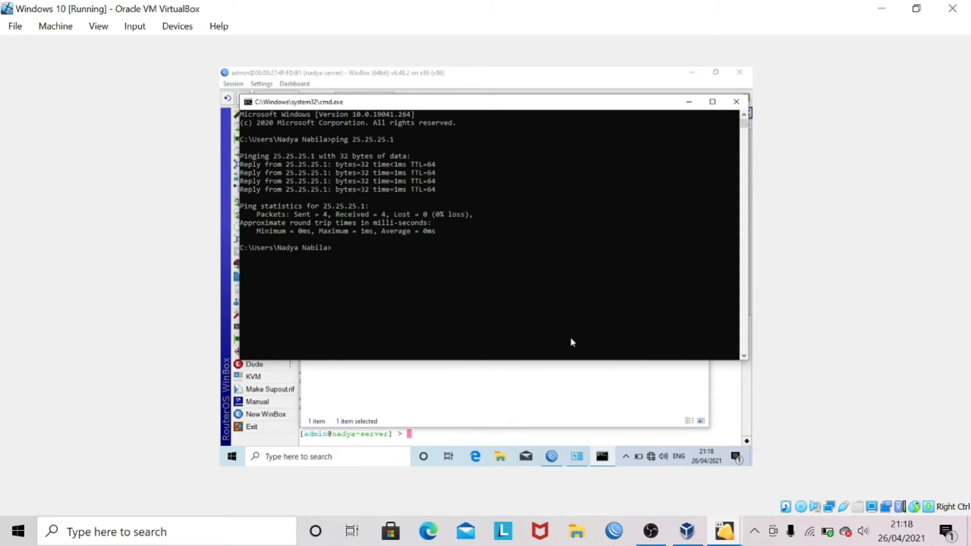
pyautogui.write('ng 8.8.8.8')
pyautogui.press('Return')
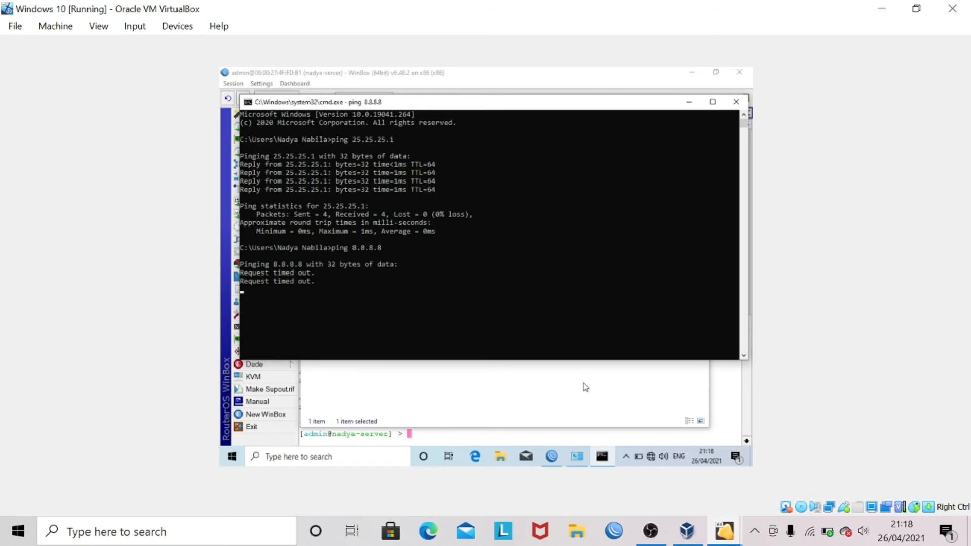
pyautogui.click(740, 398)
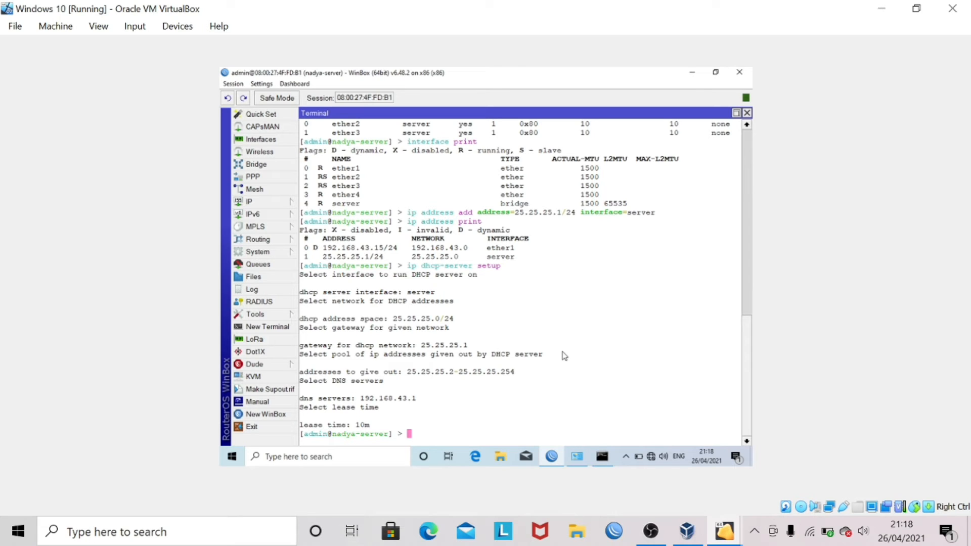
# - Add a NAT rule: chain=srcnat out-interface=ether1 action=masquerade
pyautogui.write('ip firewall nat add chai')
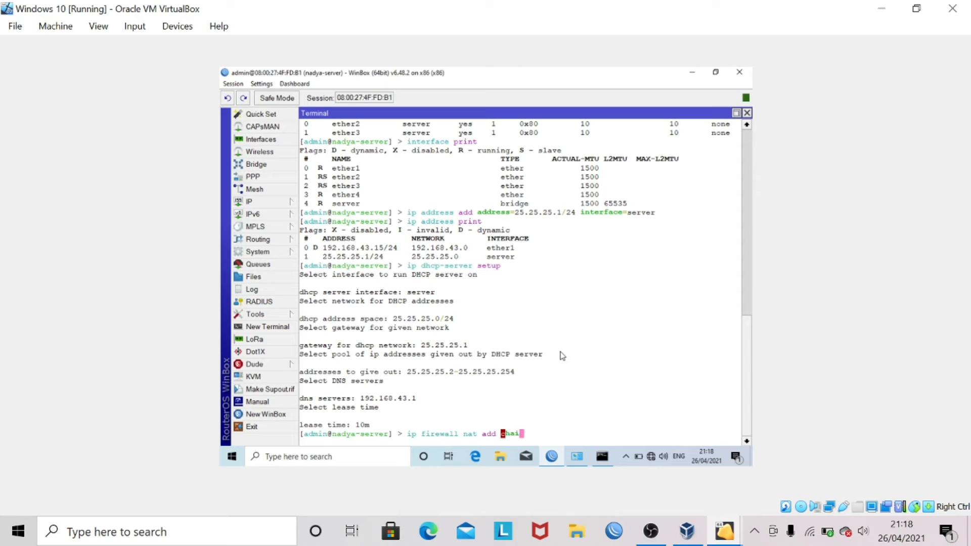
pyautogui.write('n')
pyautogui.write('=srcmn')
pyautogui.press('BackSpace')
pyautogui.press('BackSpace')
pyautogui.write('nat out-in')
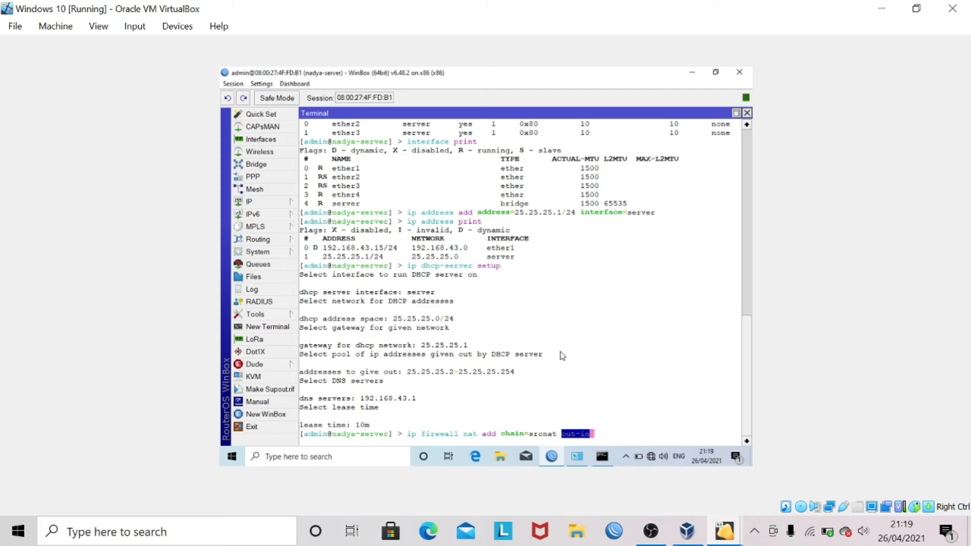
pyautogui.press('Tab')
pyautogui.write('=')
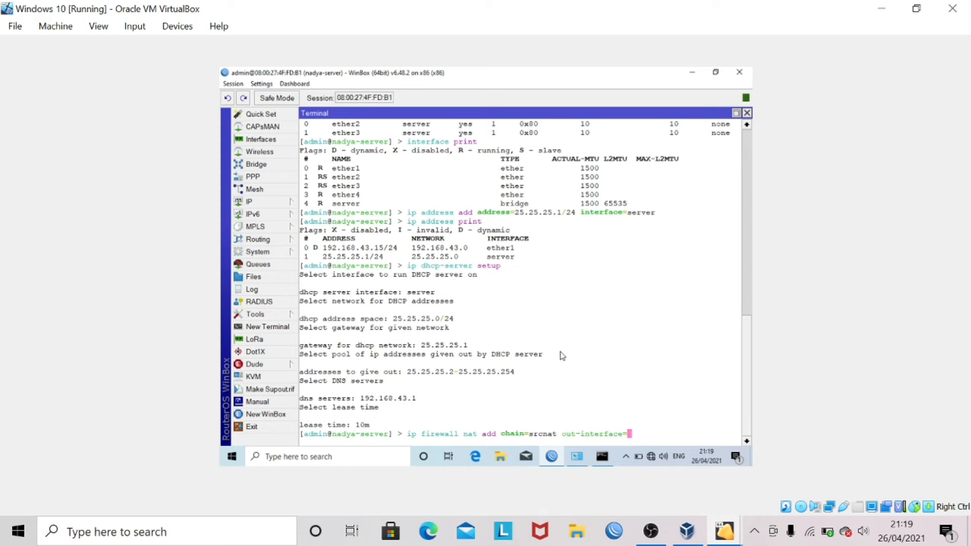
pyautogui.write('ether1 action=mas')
pyautogui.press('Tab')
pyautogui.press('Return')
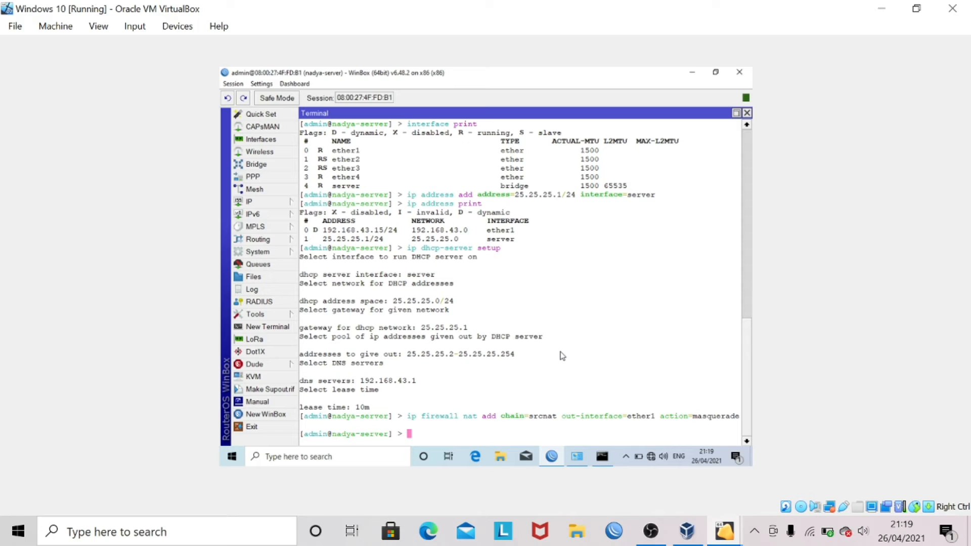
# - List the NAT rules with 'ip firewall nat print' and highlight the masquerade rule
pyautogui.write('ip firewall nat print')
pyautogui.press('Return')
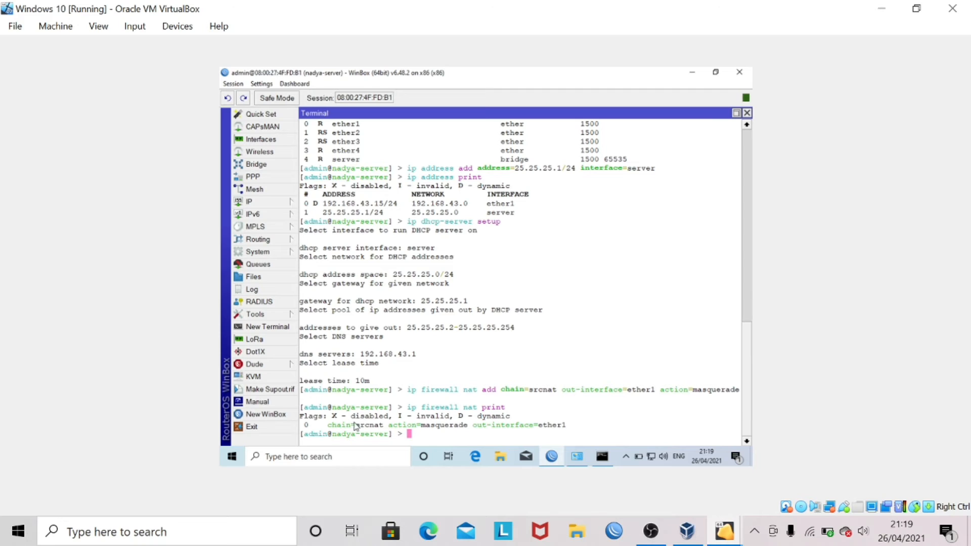
pyautogui.moveTo(331, 426); pyautogui.dragTo(577, 428)
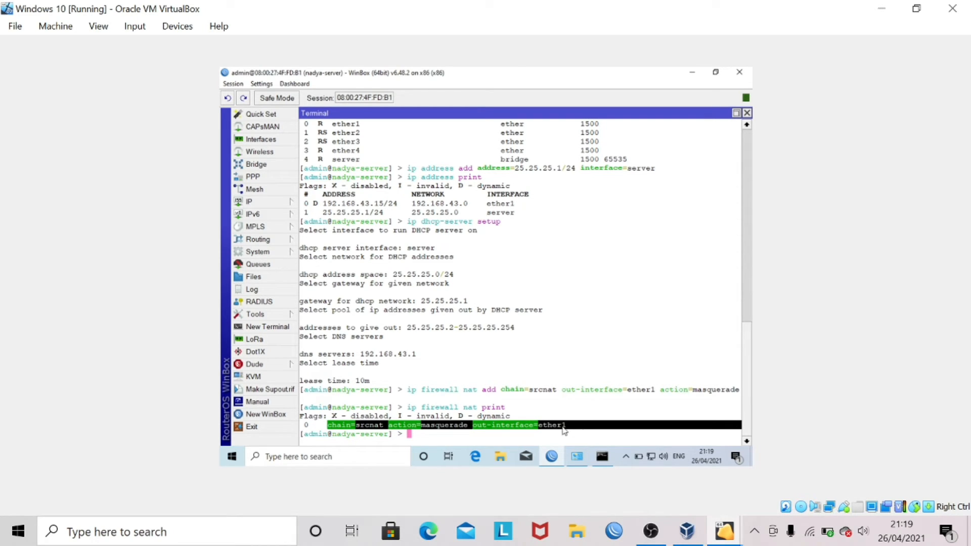
pyautogui.click(564, 430)
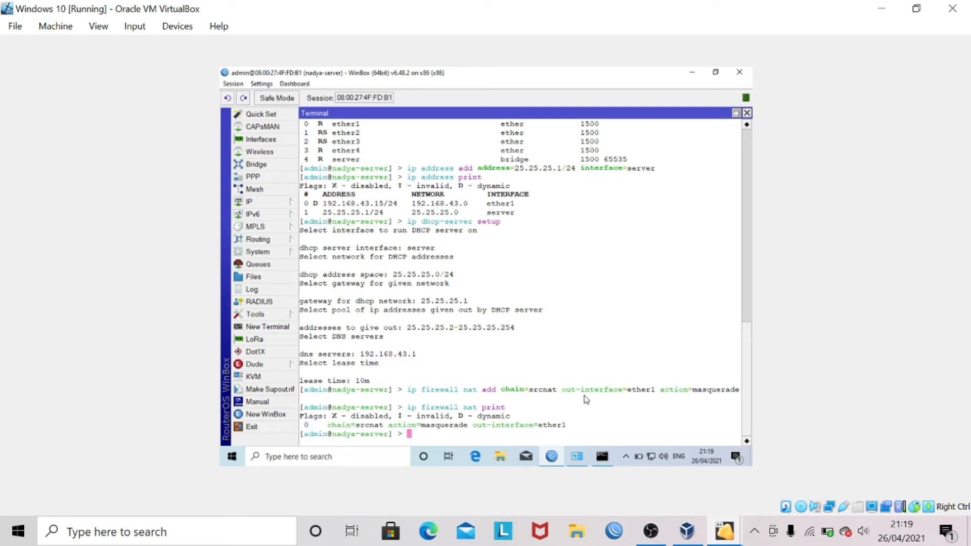
# - Ping the gateway 25.25.25.1 again from the Windows command prompt
pyautogui.click(602, 455)
pyautogui.press('Up')
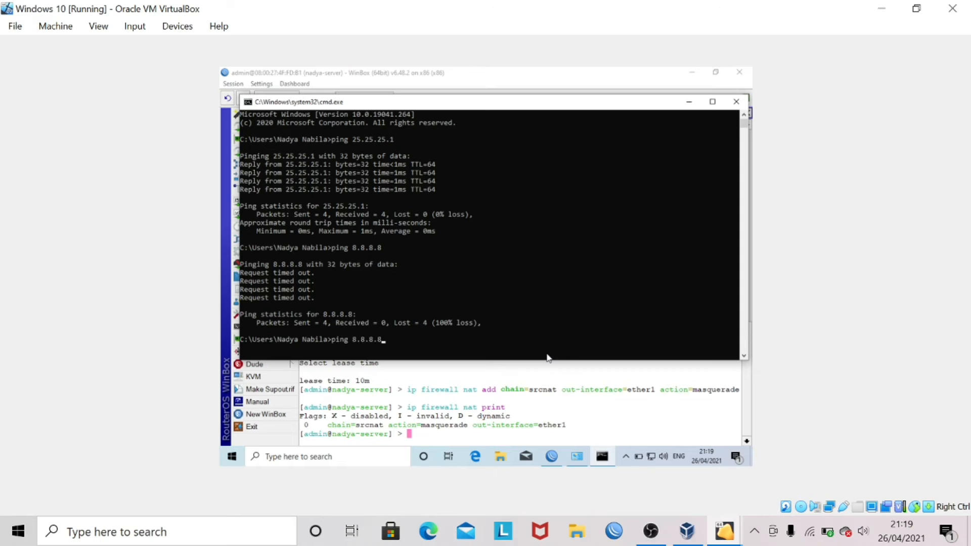
pyautogui.press('Up')
pyautogui.press('Return')
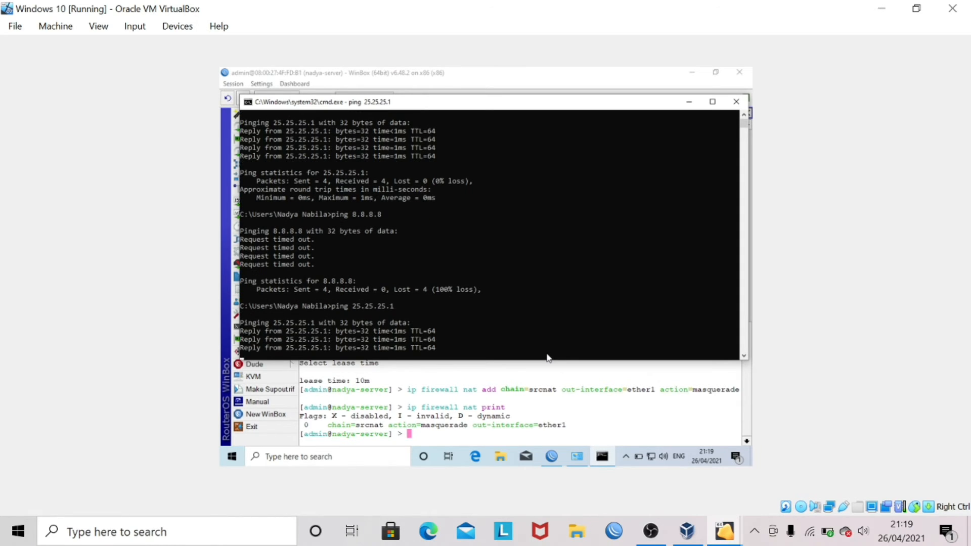
# - Ping 8.8.8.8 and google.com, both now replying with 0% loss
pyautogui.press('Up')
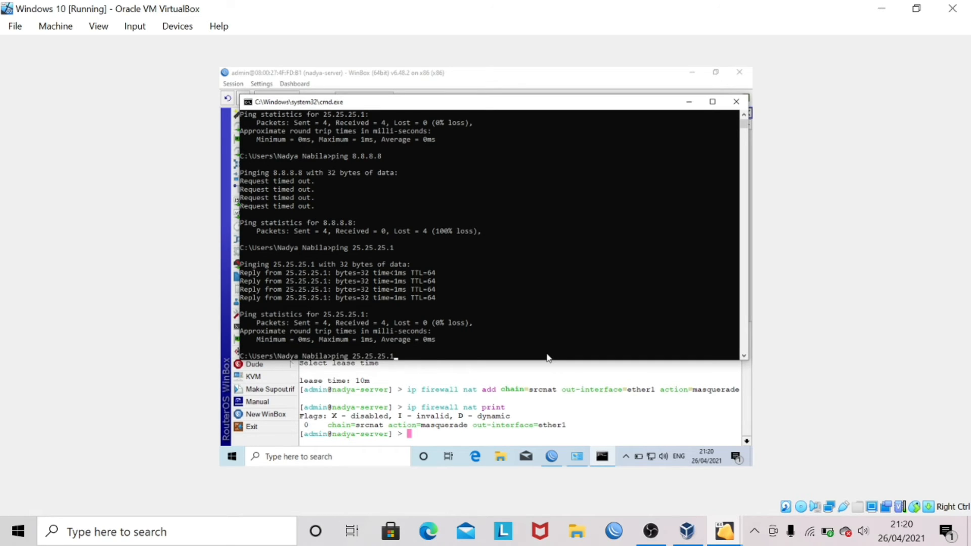
pyautogui.press('BackSpace')
pyautogui.press('BackSpace')
pyautogui.press('BackSpace')
pyautogui.press('BackSpace')
pyautogui.write('8.8.8.8')
pyautogui.press('Return')
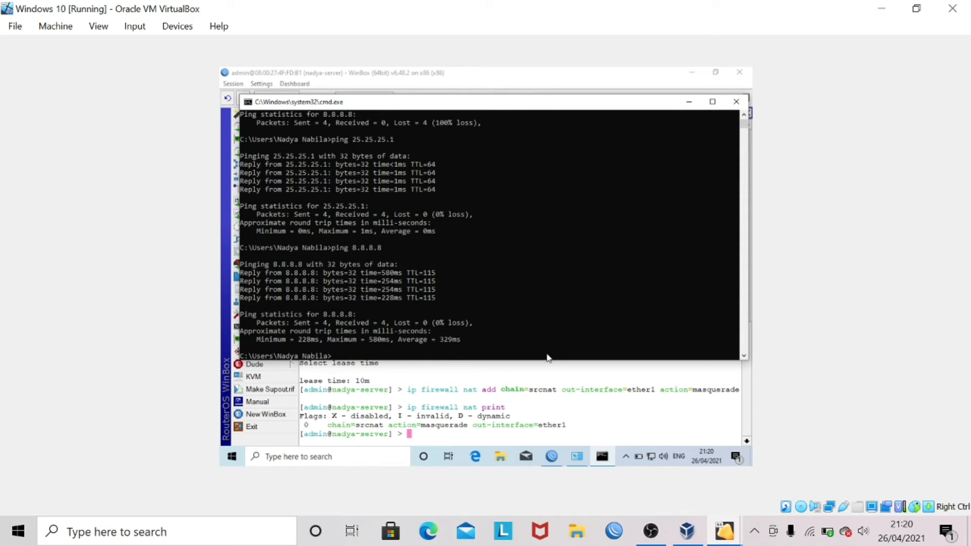
pyautogui.write('ping google.com')
pyautogui.press('Return')
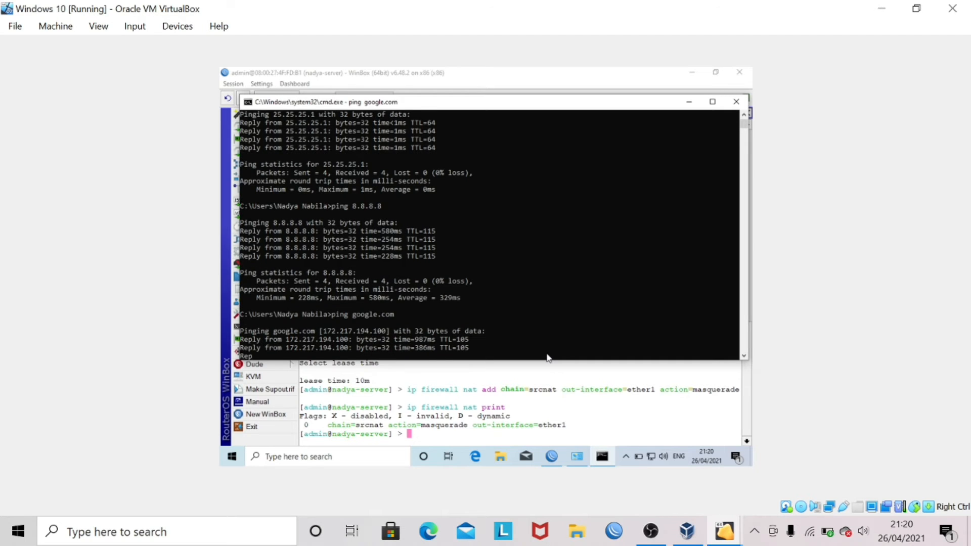
pyautogui.press('Return')
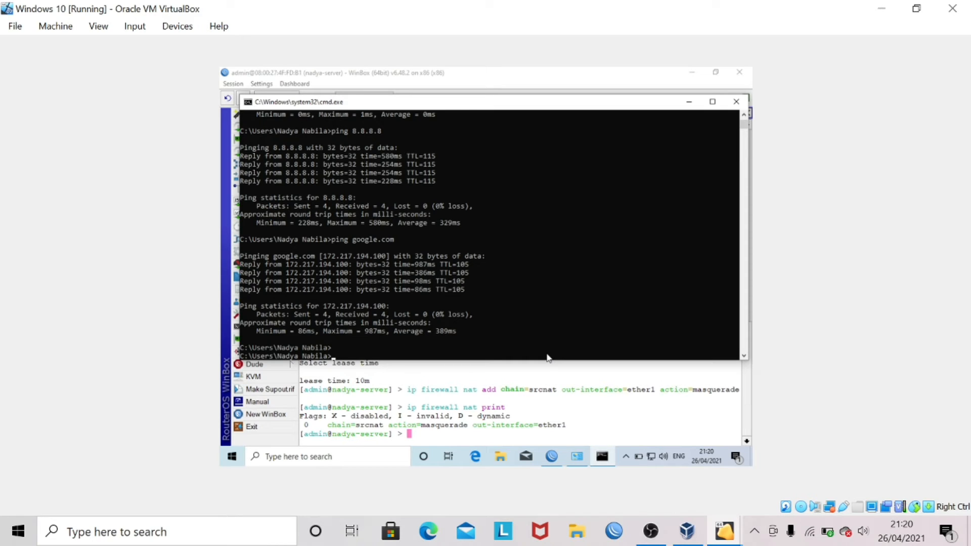
# - Close the WinBox session, the command prompt and the Network Connections window
pyautogui.click(575, 398)
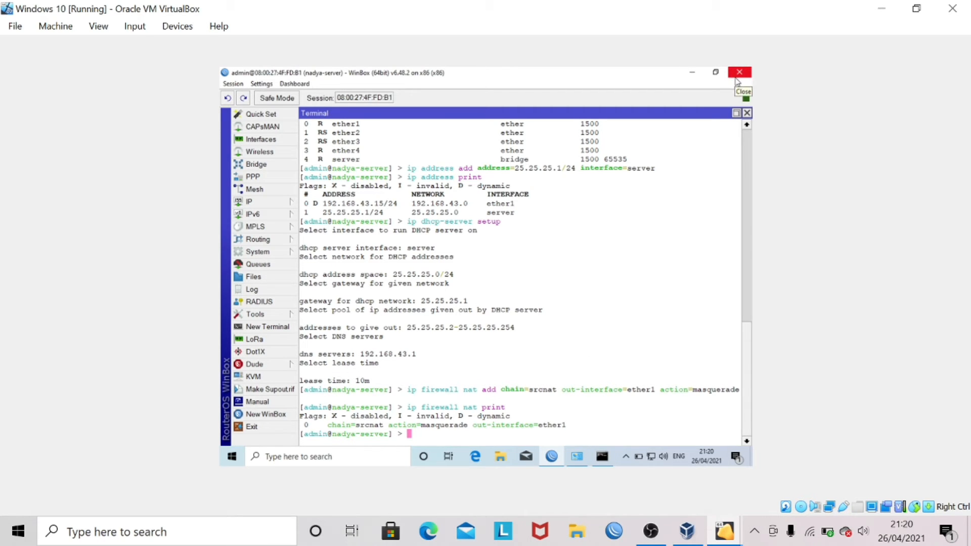
pyautogui.click(739, 72)
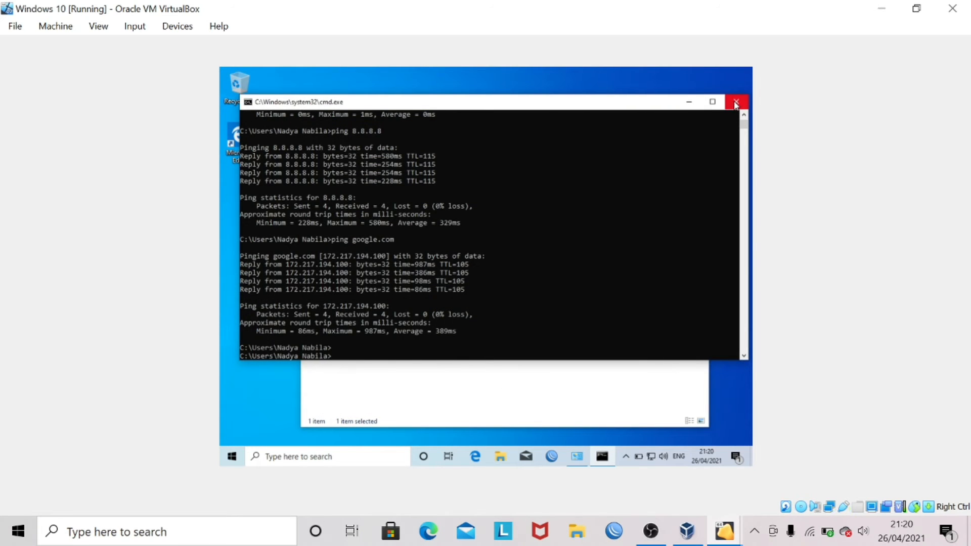
pyautogui.click(737, 102)
pyautogui.click(701, 130)
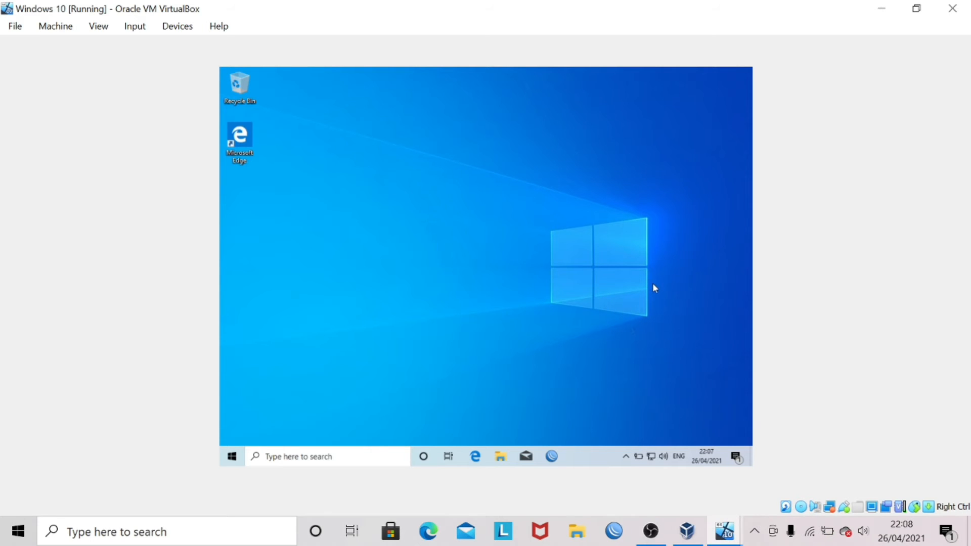
# - Verify Mikrotik-Client's adapters 2 and 3 use Host-Only #2 and #3, then show its console
pyautogui.click(687, 532)
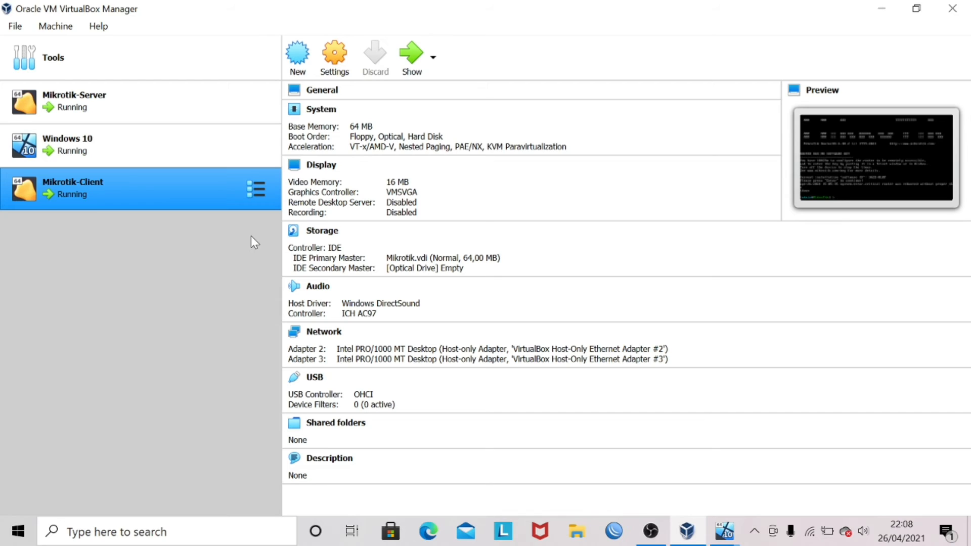
pyautogui.click(342, 74)
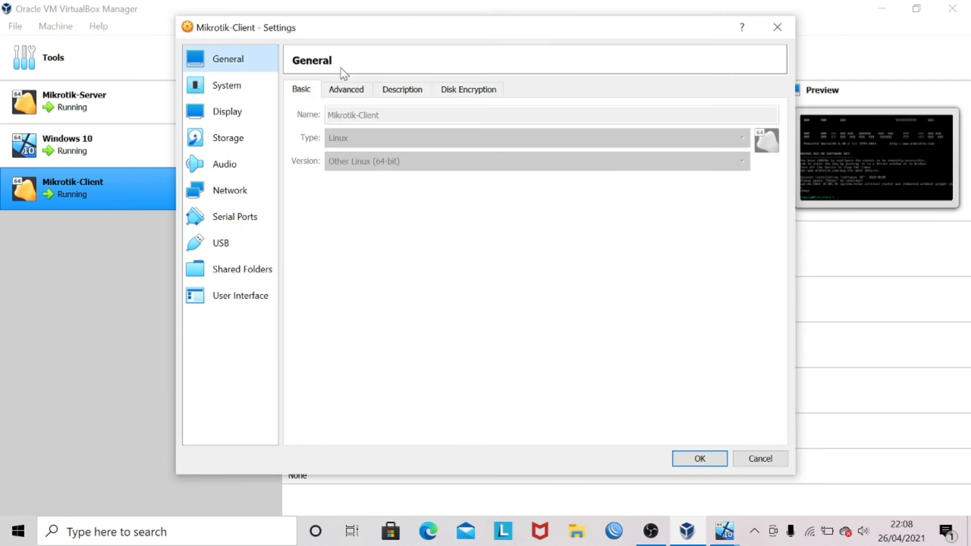
pyautogui.click(233, 178)
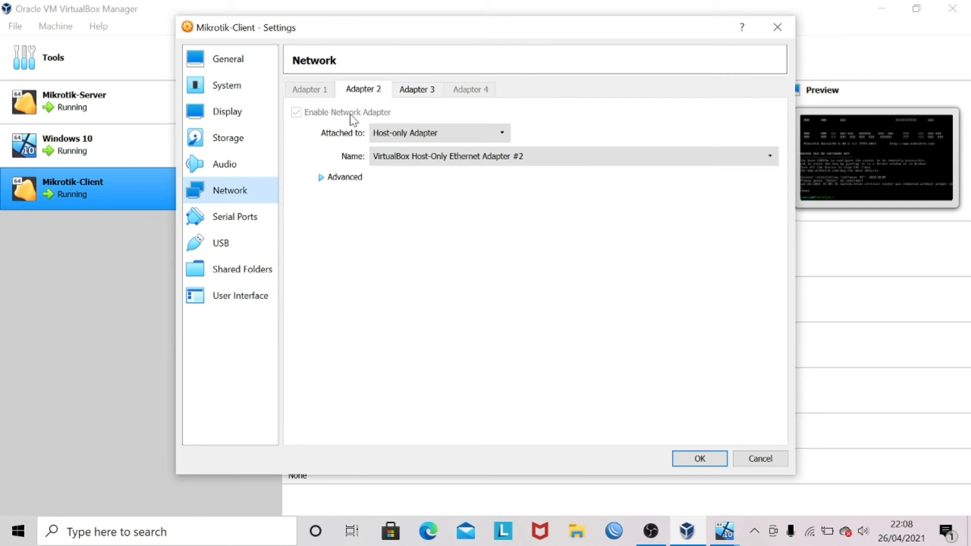
pyautogui.click(349, 178)
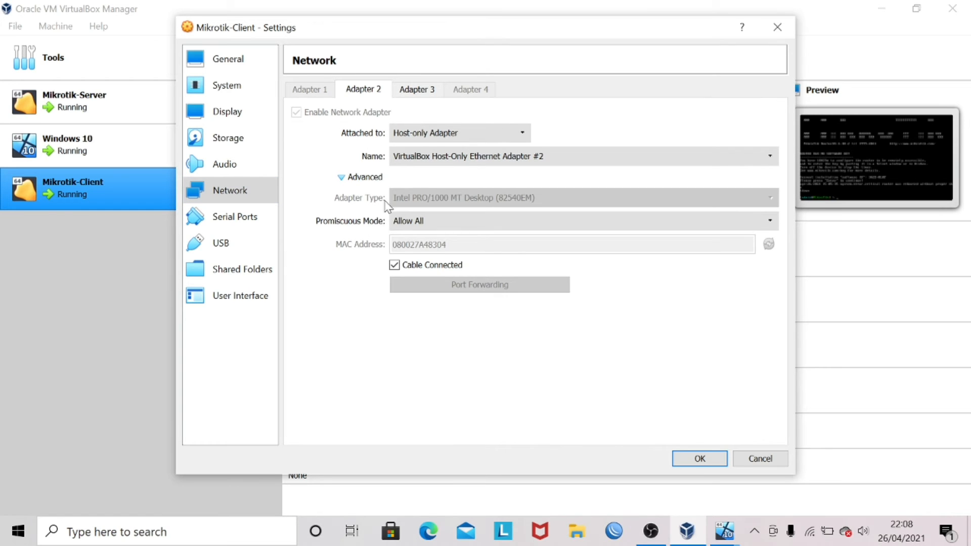
pyautogui.click(411, 94)
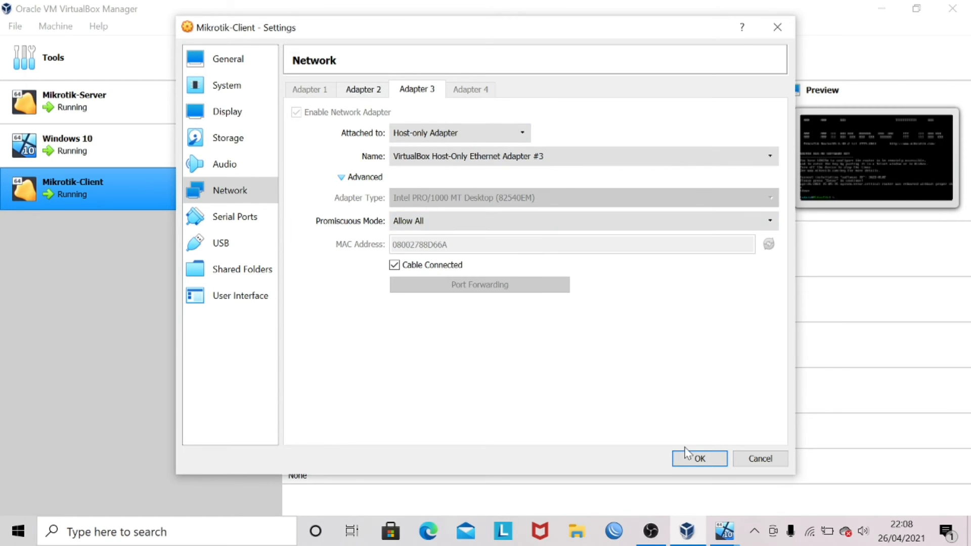
pyautogui.click(698, 458)
pyautogui.click(413, 73)
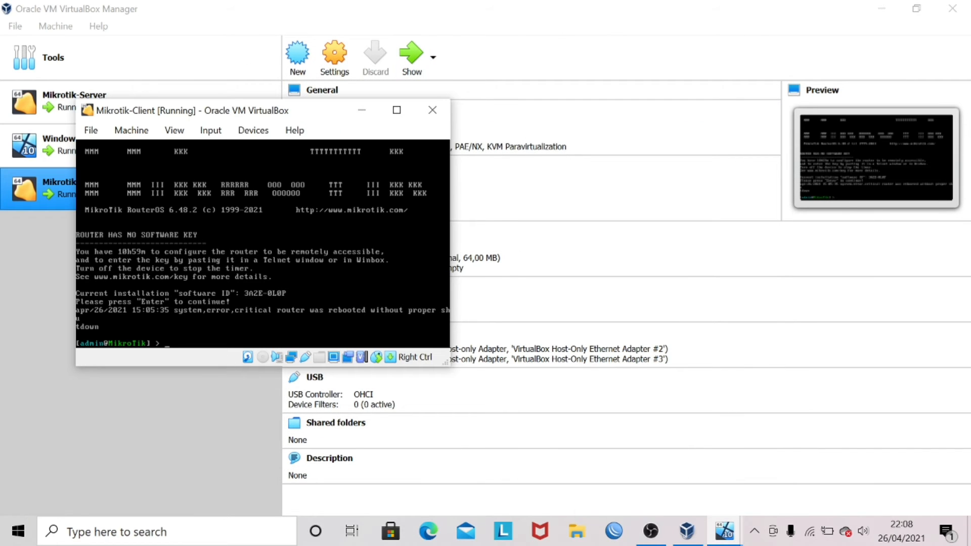
# - Launch WinBox in the Windows 10 VM and refresh its neighbour router list
pyautogui.moveTo(724, 532)
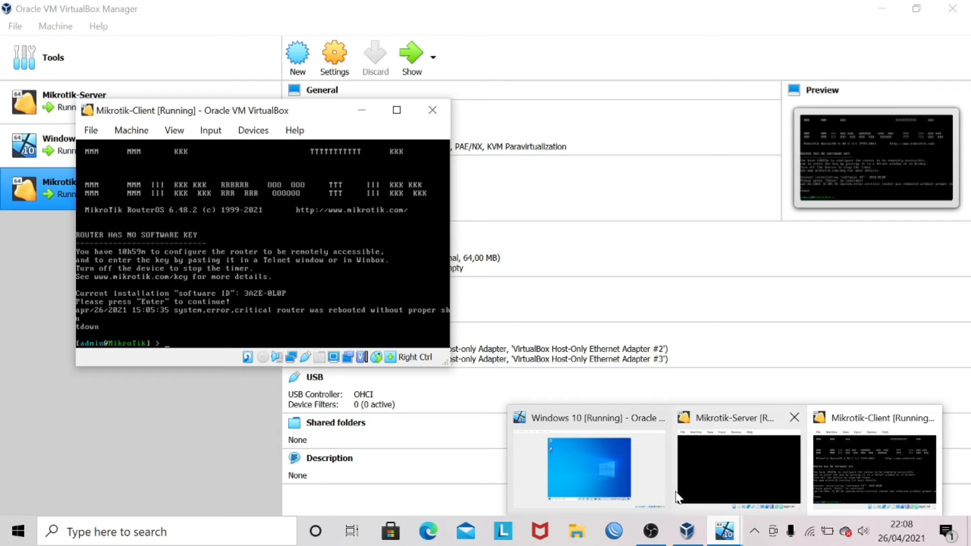
pyautogui.click(564, 463)
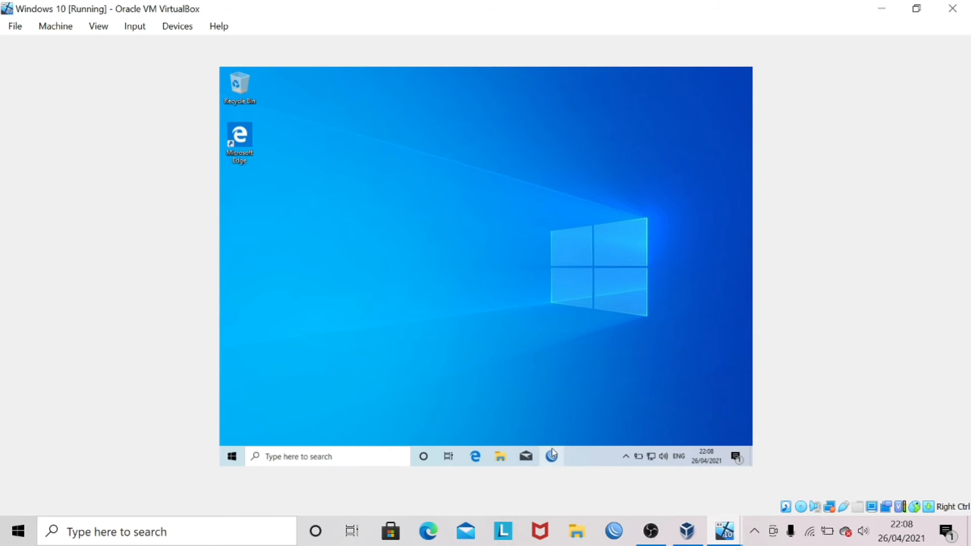
pyautogui.click(552, 455)
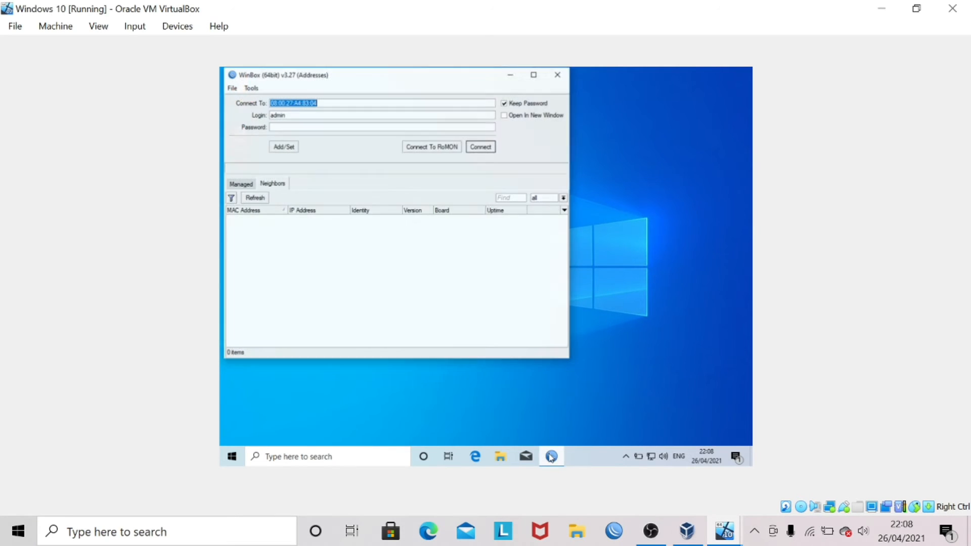
pyautogui.click(255, 197)
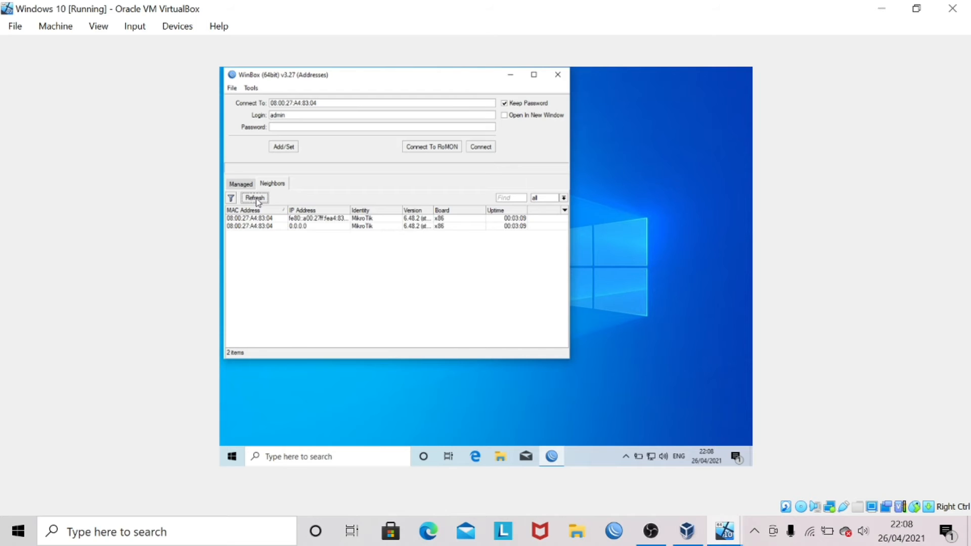
# - Log in to the unconfigured MikroTik client router and reach the terminal's command prompt
pyautogui.click(247, 236)
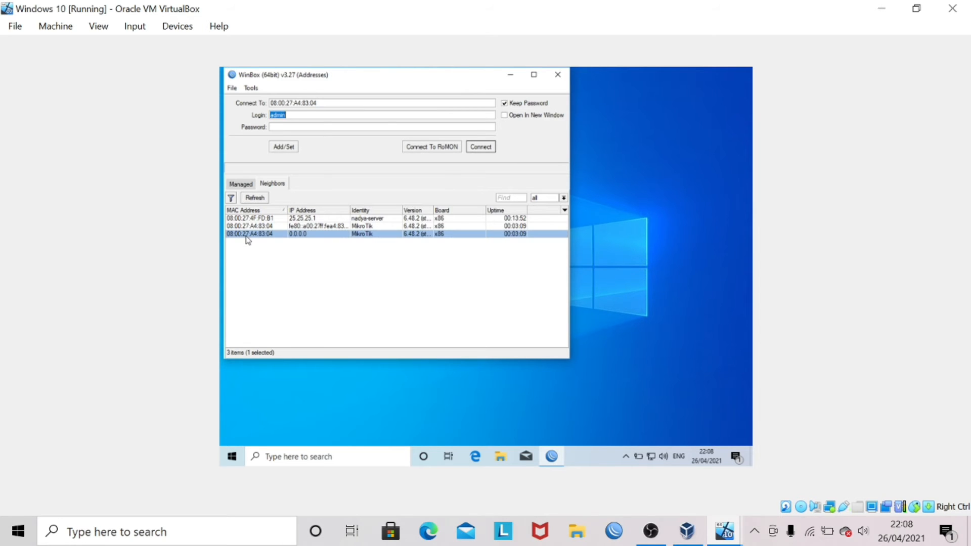
pyautogui.click(480, 148)
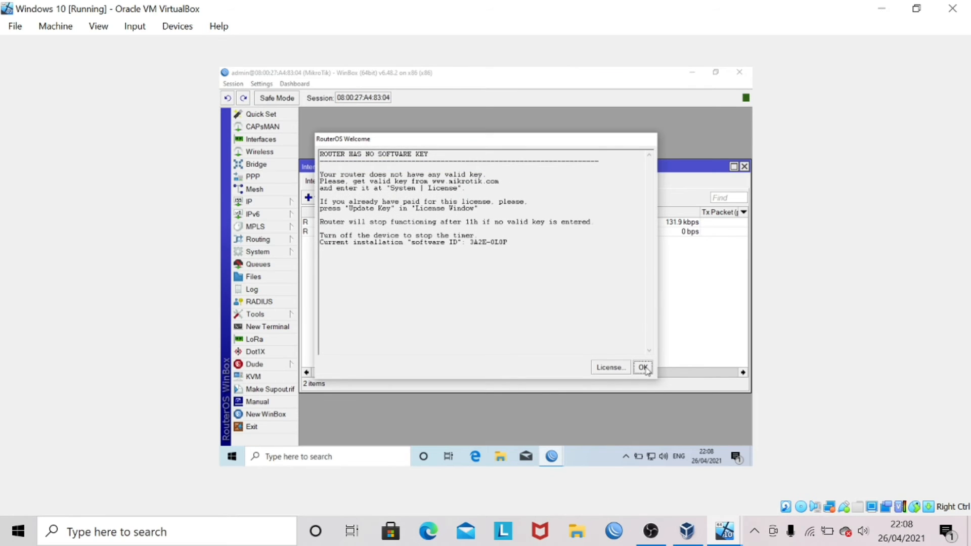
pyautogui.click(644, 368)
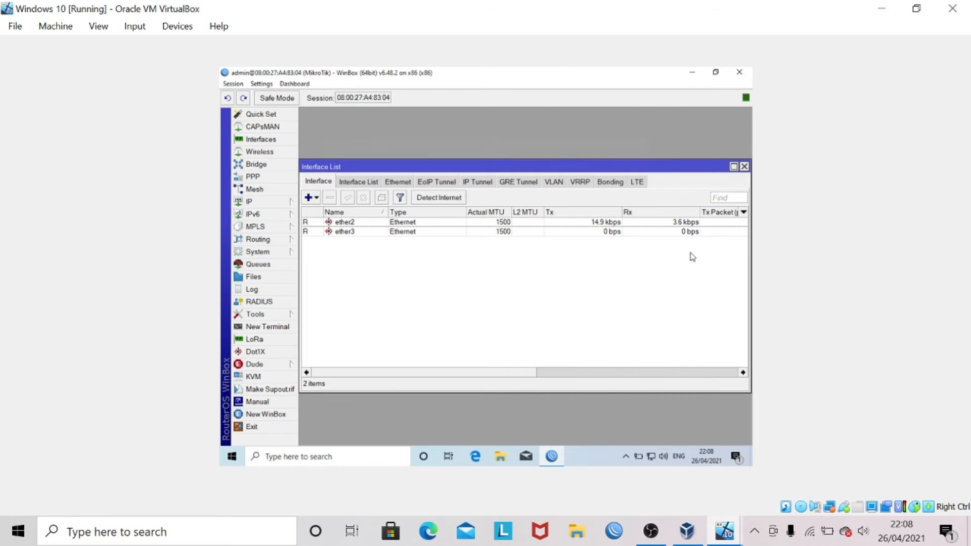
pyautogui.click(745, 167)
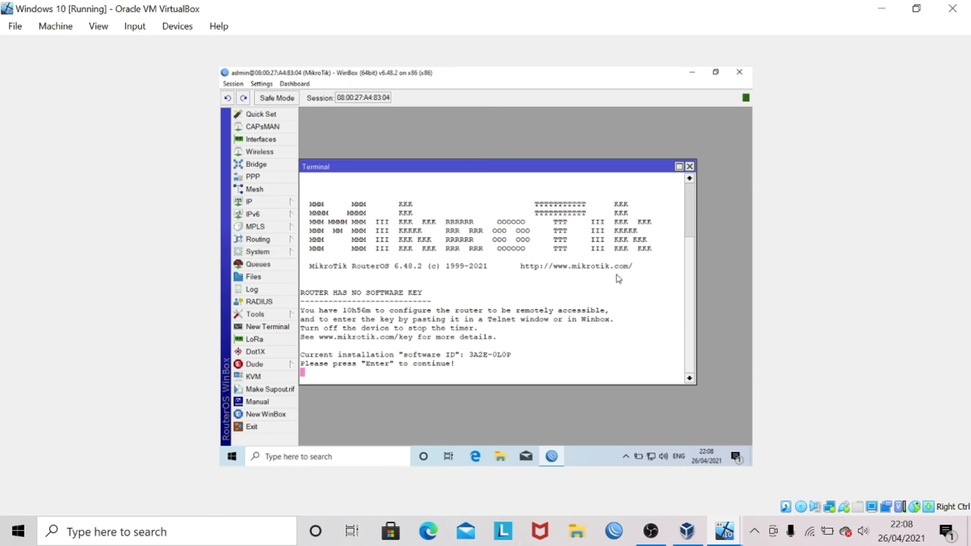
pyautogui.press('Return')
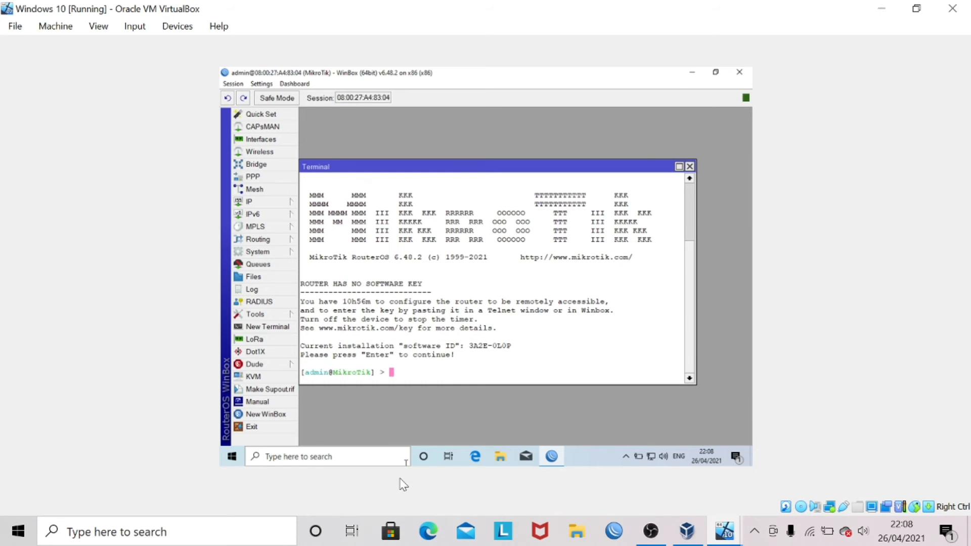
# - Rename the router identity to 'nadya-client' and list its interfaces with interface print
pyautogui.write('system identity set name=')
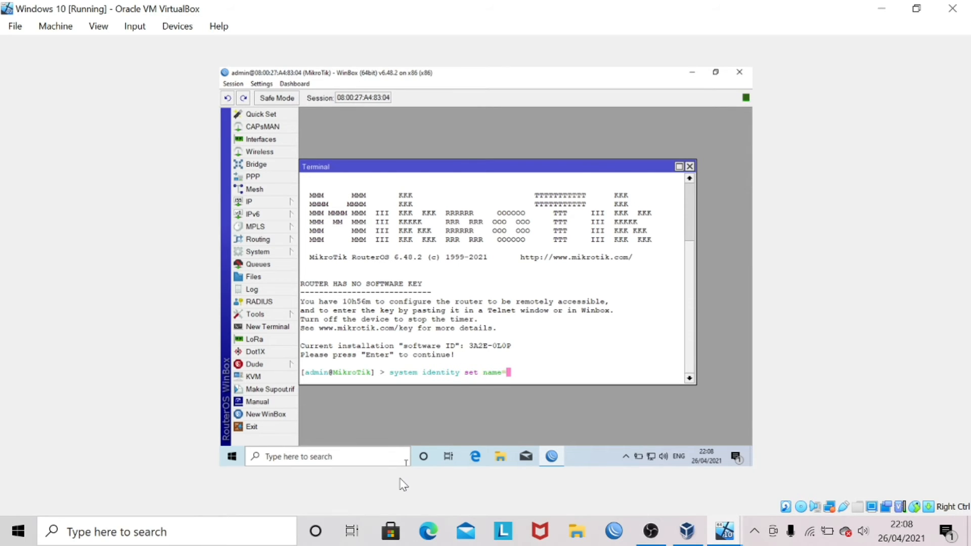
pyautogui.write('nadya-client')
pyautogui.press('Return')
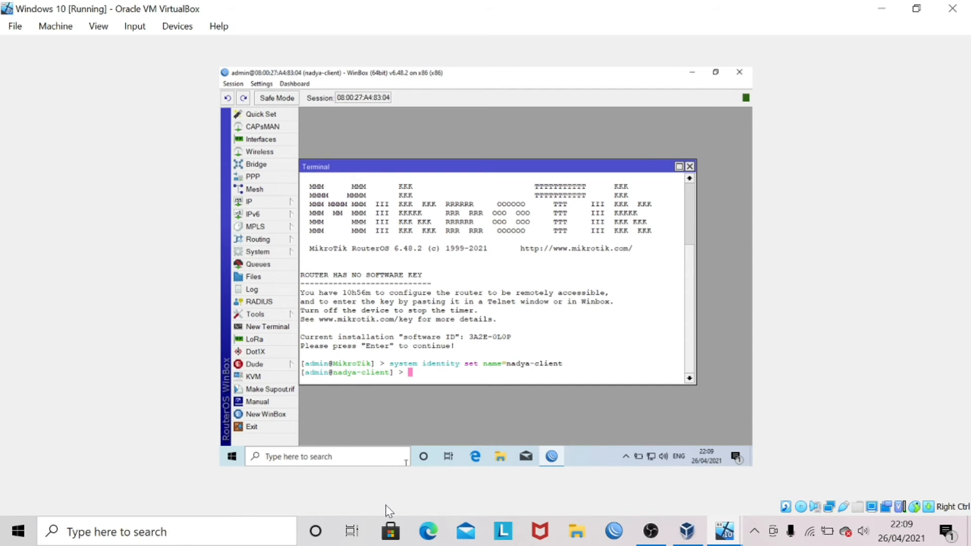
pyautogui.write('interface print')
pyautogui.press('Return')
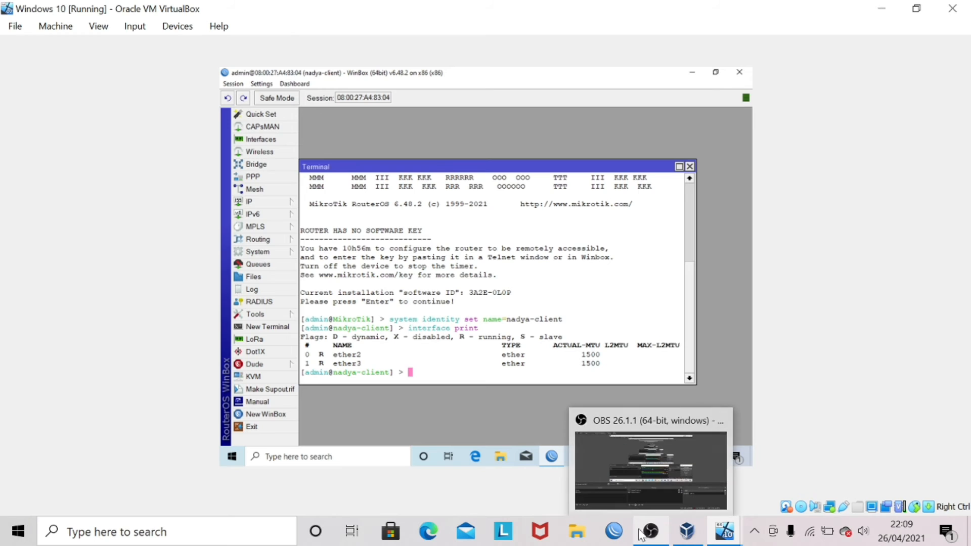
# - Glance at VirtualBox Manager, then return to the Windows 10 virtual machine
pyautogui.moveTo(677, 532)
pyautogui.click(678, 473)
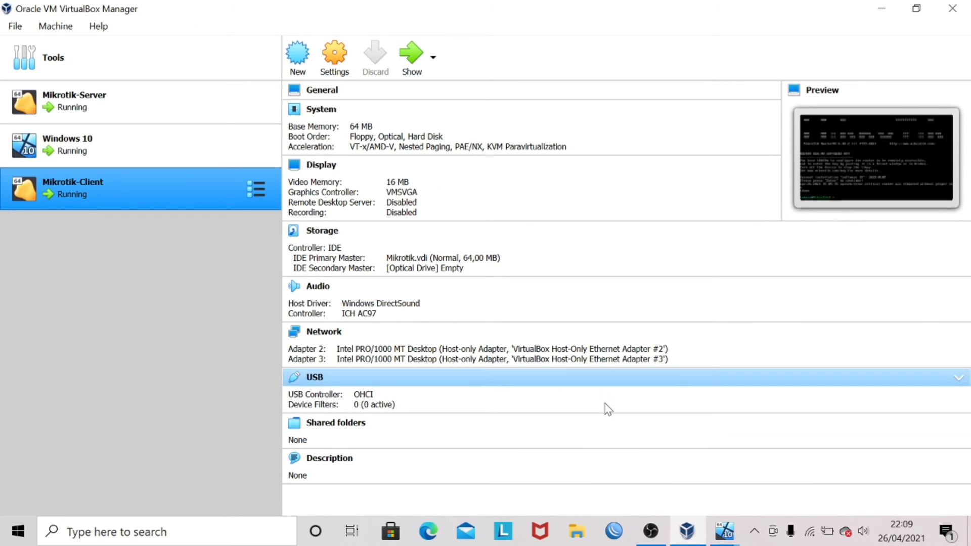
pyautogui.click(725, 530)
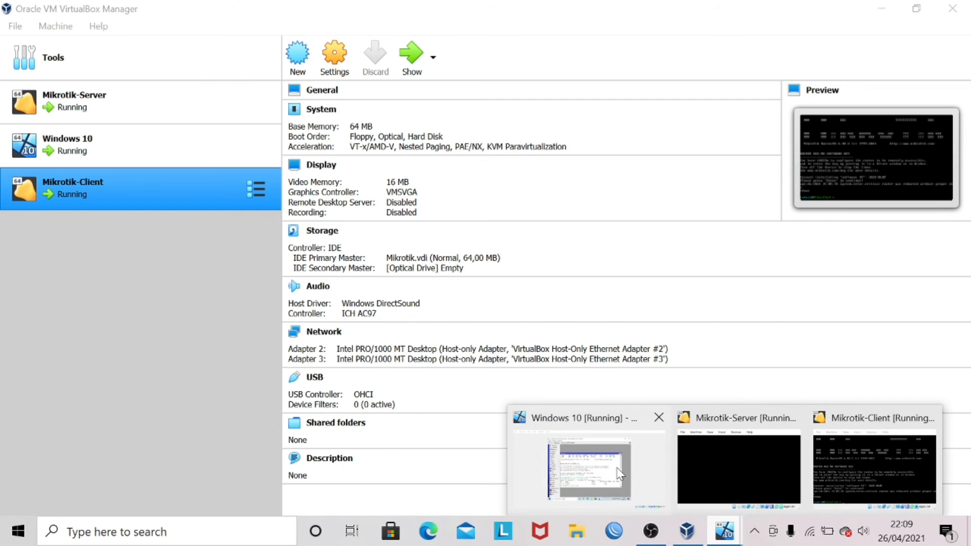
pyautogui.click(618, 469)
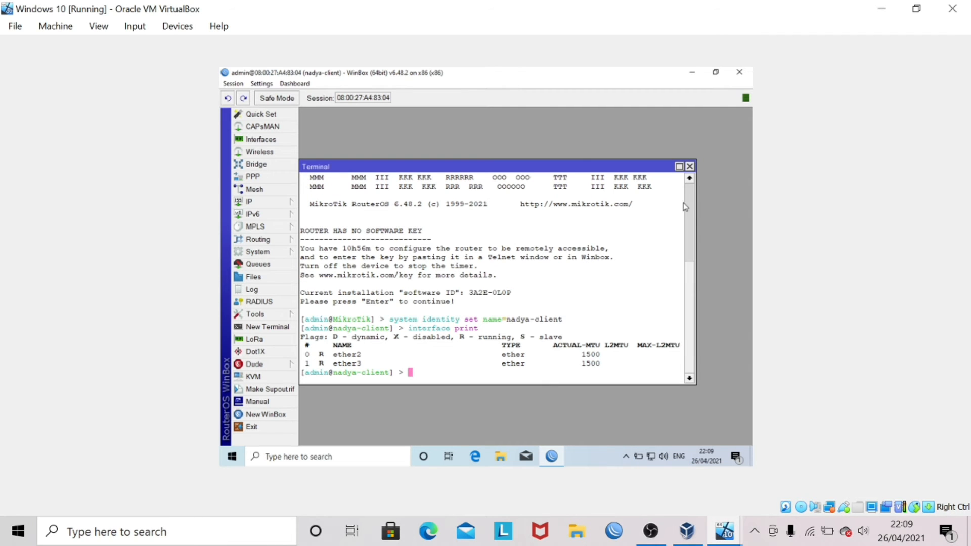
# - Widen the terminal and create a bridge named 'client' with interface bridge add
pyautogui.moveTo(708, 216); pyautogui.dragTo(747, 214)
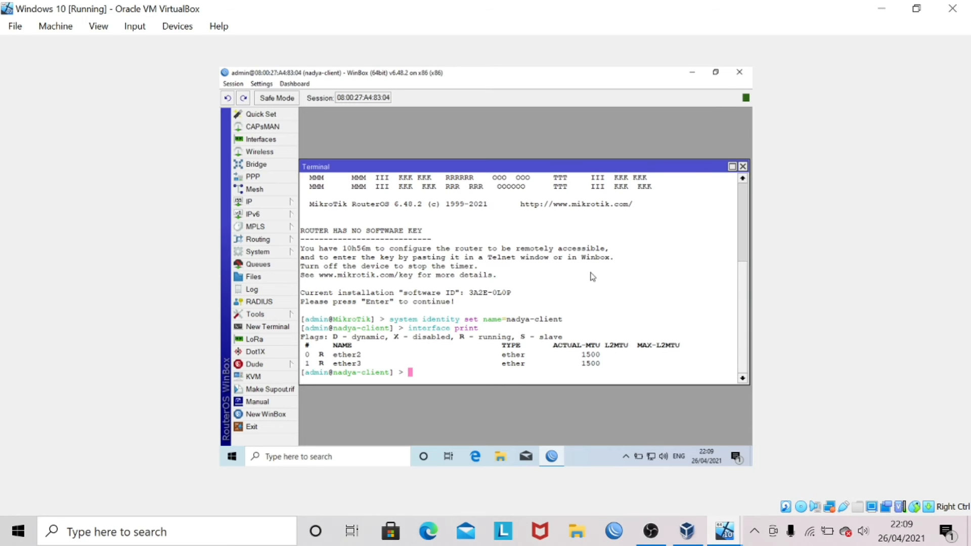
pyautogui.write('interface bridge add na')
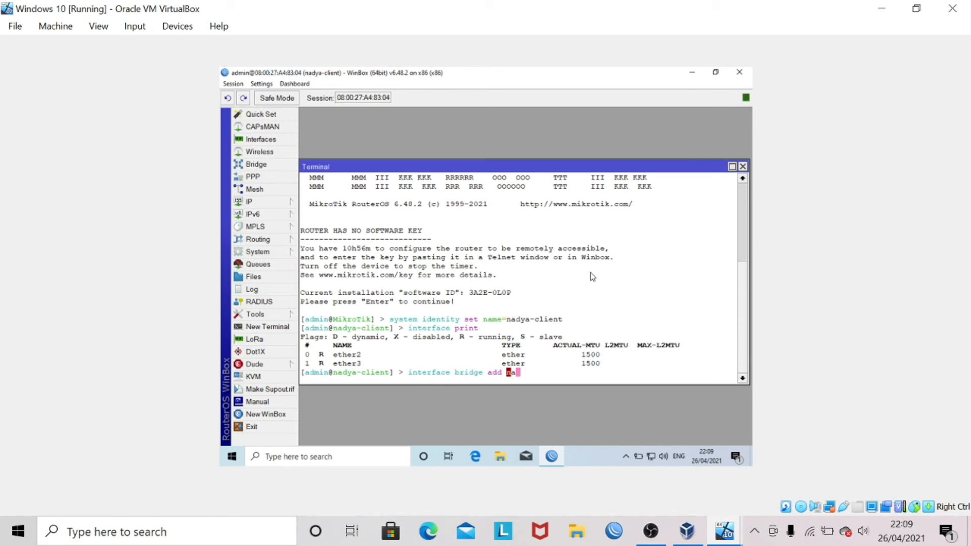
pyautogui.write('me=client')
pyautogui.press('Return')
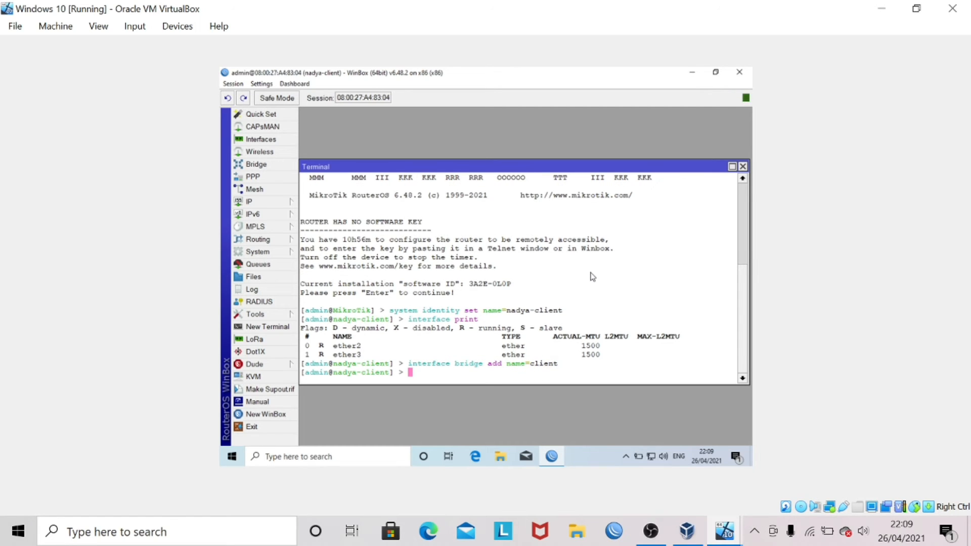
pyautogui.press('Return')
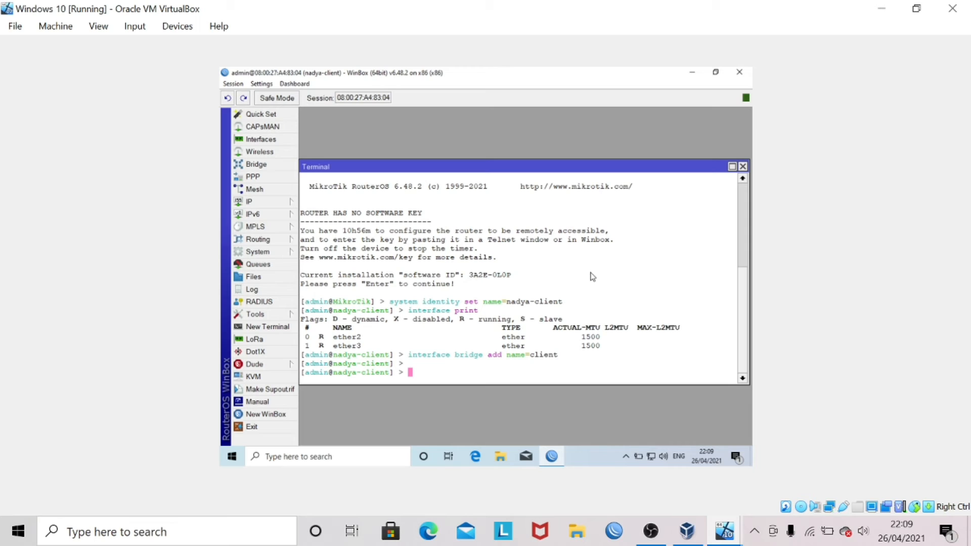
# - List the bridges and confirm 'client' is shown with the running flag
pyautogui.write('interface bridge p')
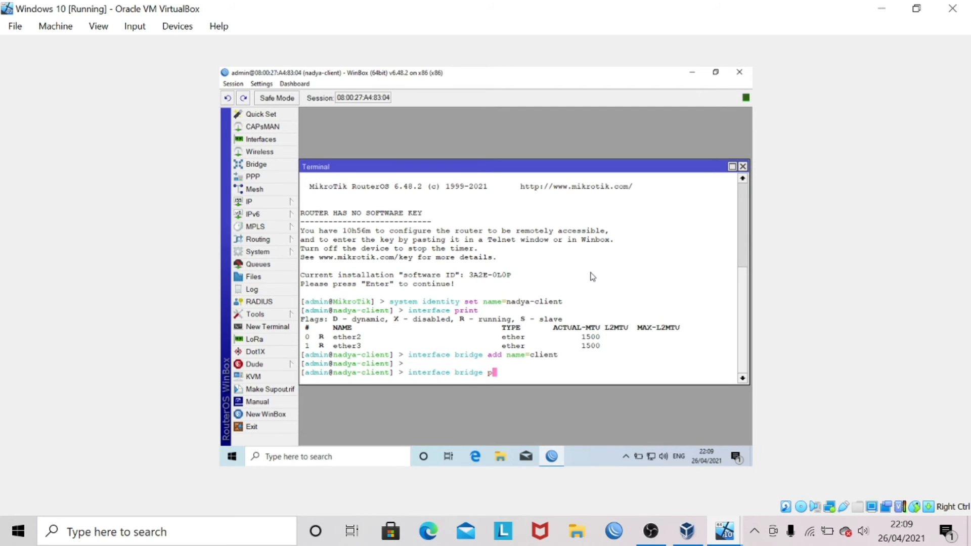
pyautogui.write('rint')
pyautogui.press('Return')
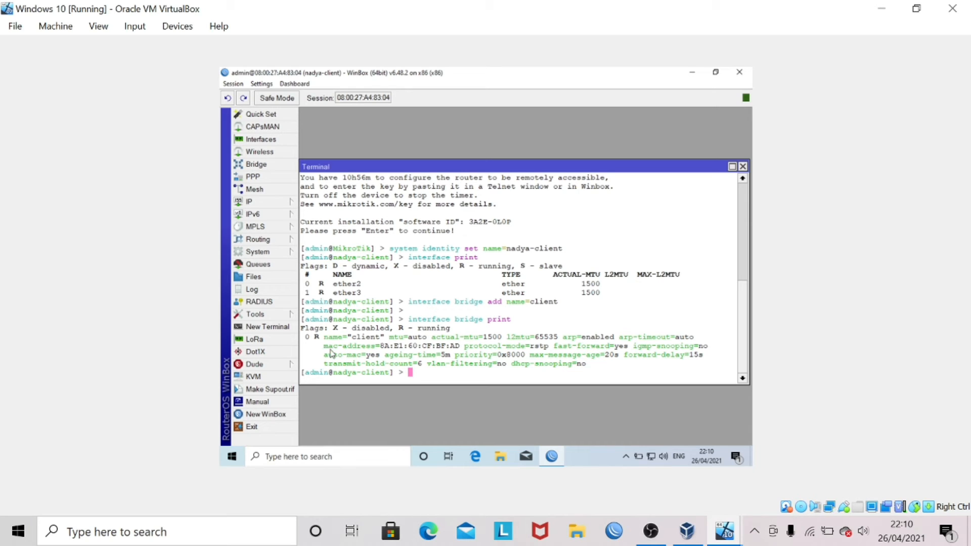
pyautogui.moveTo(347, 337); pyautogui.dragTo(383, 338)
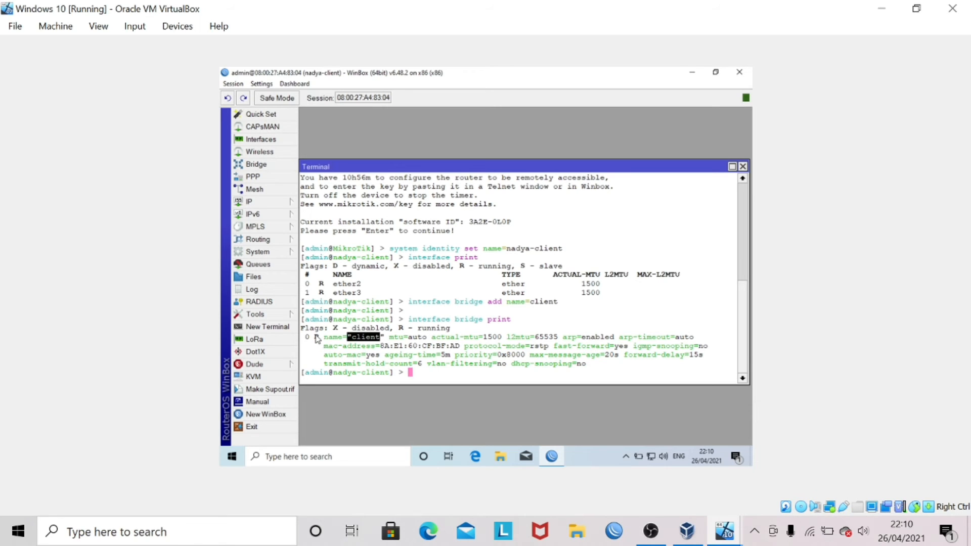
pyautogui.moveTo(316, 338); pyautogui.dragTo(320, 339)
pyautogui.click(426, 370)
# - Add ether2 and ether3 as ports of bridge 'client', then type interface bridge port print
pyautogui.write('i')
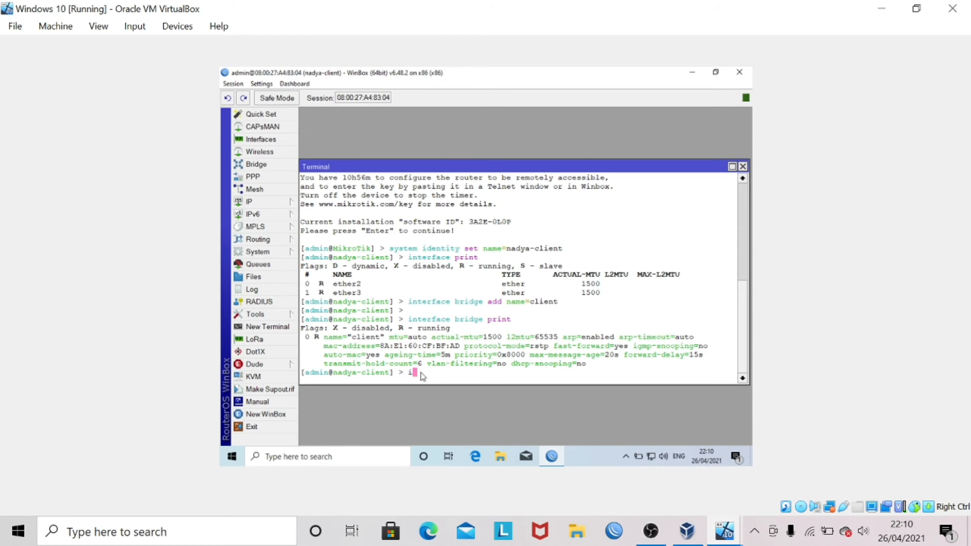
pyautogui.write('nterface bridge port a')
pyautogui.write('dd bridge=cli')
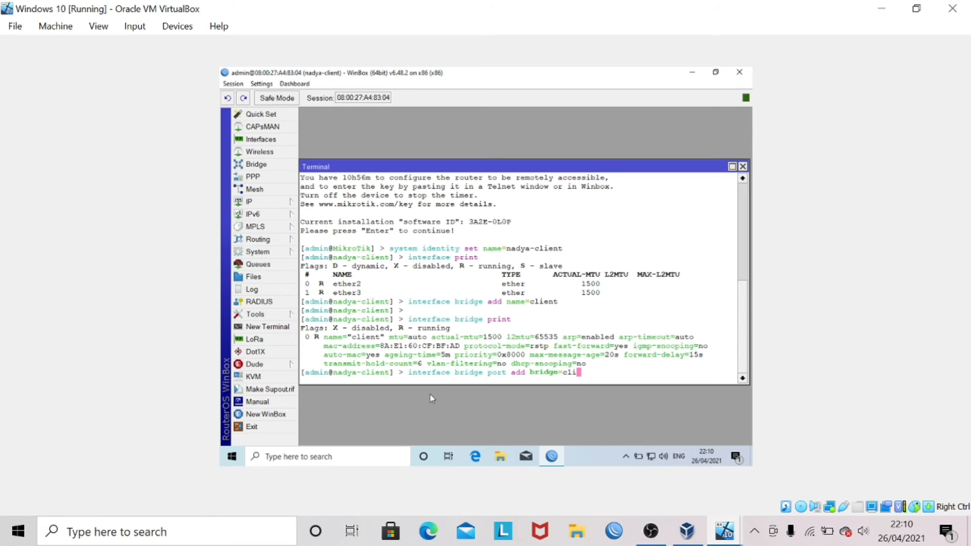
pyautogui.write('ent interface=ether2')
pyautogui.press('Return')
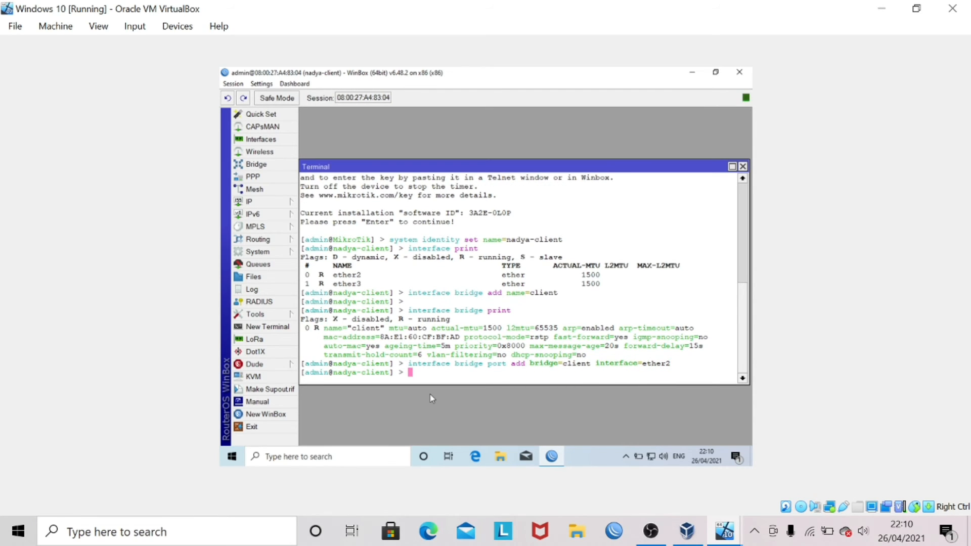
pyautogui.press('Up')
pyautogui.press('BackSpace')
pyautogui.write('3')
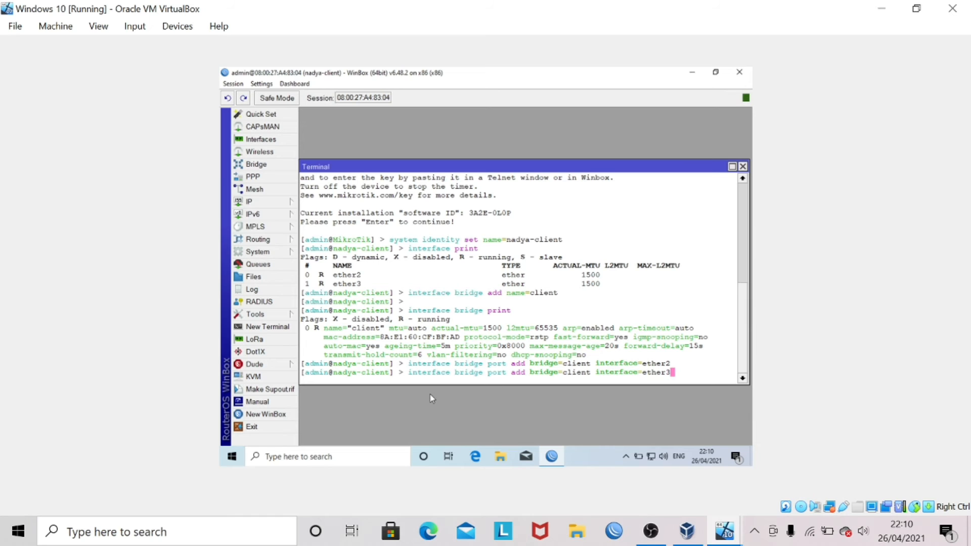
pyautogui.press('Return')
pyautogui.press('Return')
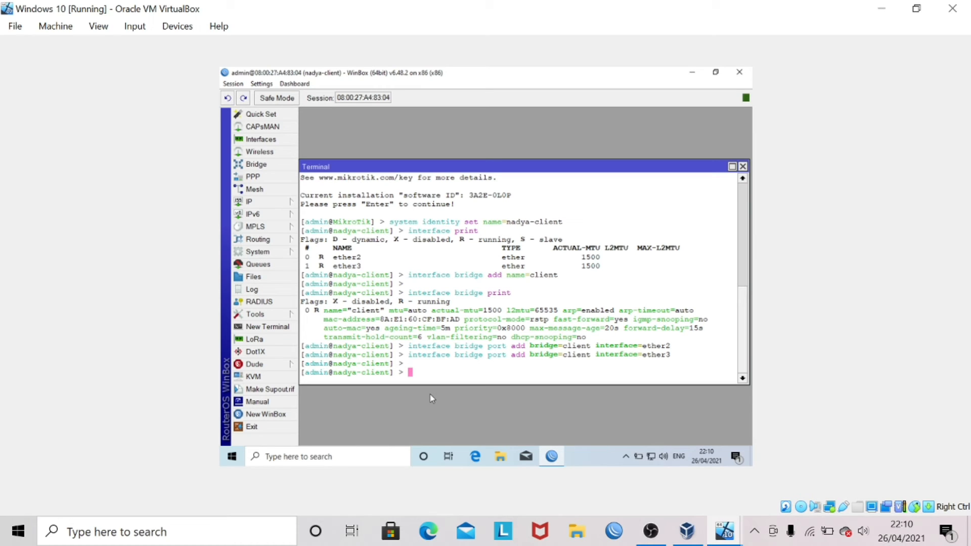
pyautogui.write('interface bridge port print')
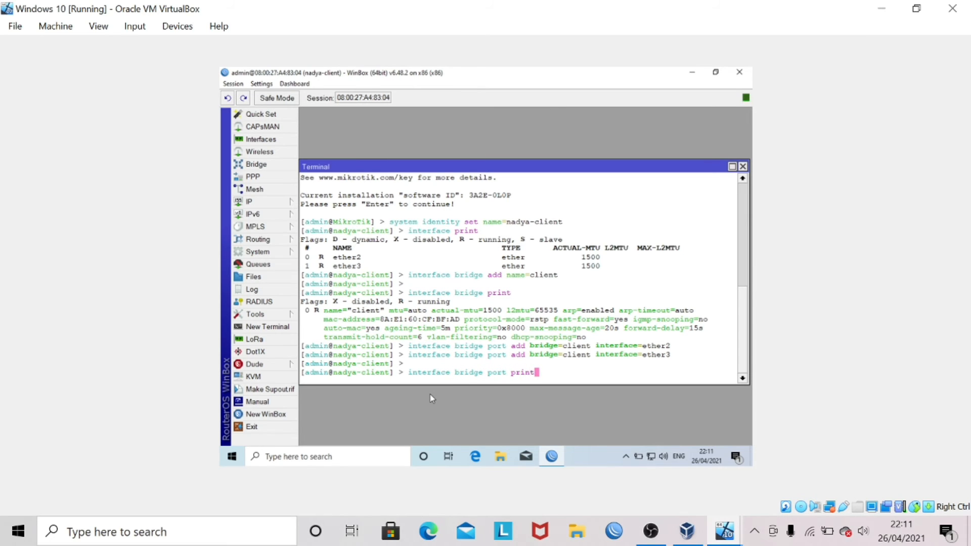
# - List the bridge ports and confirm ether2 and ether3 belong to bridge 'client'
pyautogui.press('Return')
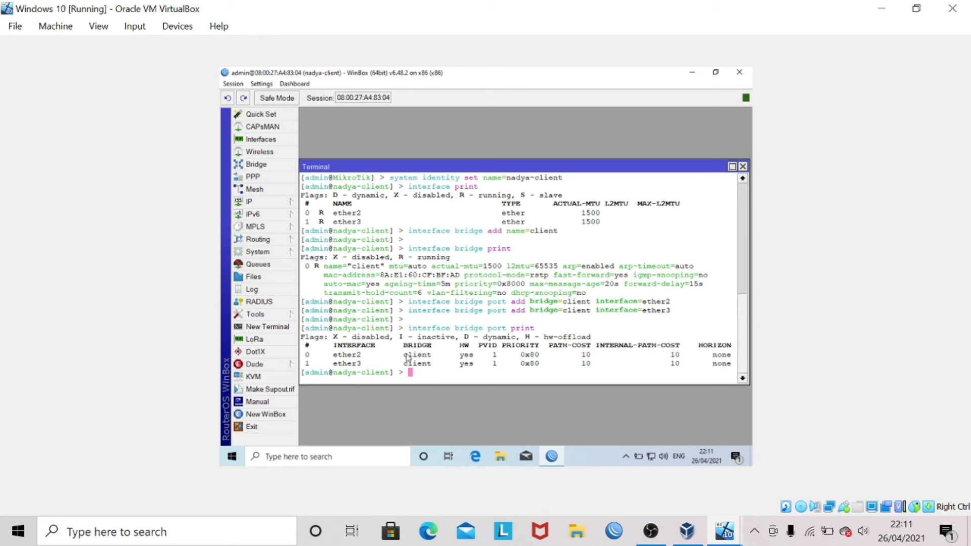
pyautogui.moveTo(403, 355)
pyautogui.mouseDown()
pyautogui.moveTo(410, 364)
pyautogui.moveTo(418, 357)
pyautogui.mouseUp()
pyautogui.click(436, 366)
# - Run interface print to confirm the client bridge appears among the interfaces
pyautogui.write('interfaces')
pyautogui.press('BackSpace')
pyautogui.write('print')
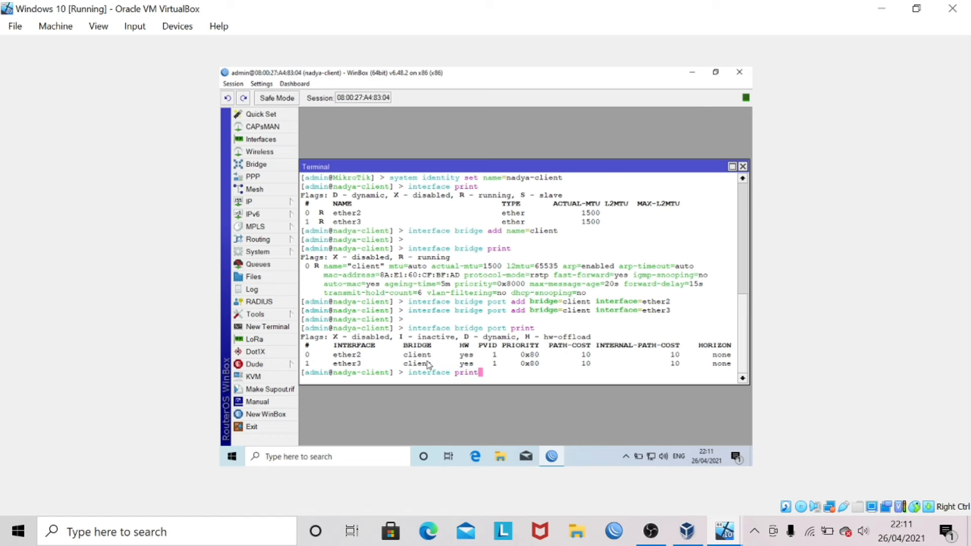
pyautogui.press('Return')
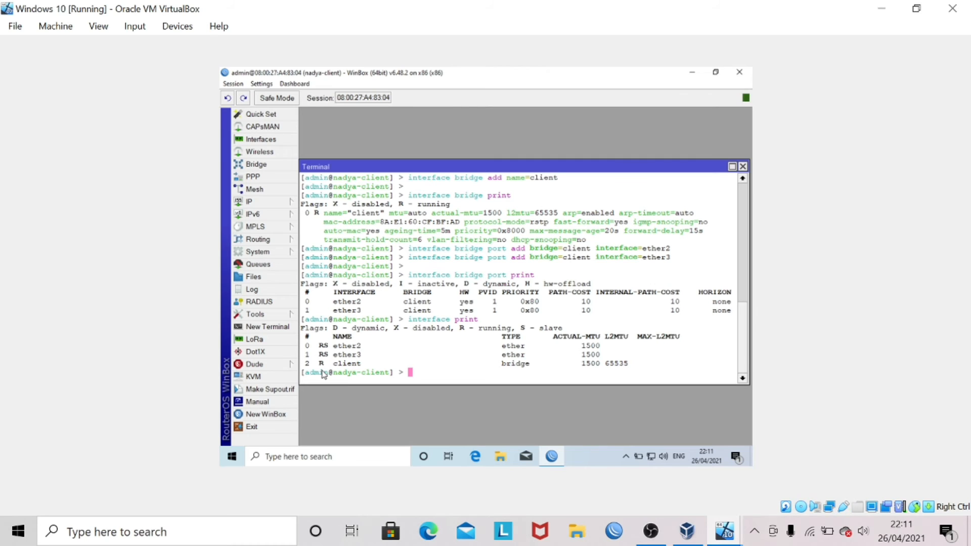
# - Add an enabled DHCP client on the 'client' bridge with ip dhcp-client add interface=client disabled=no
pyautogui.moveTo(316, 366); pyautogui.dragTo(366, 368)
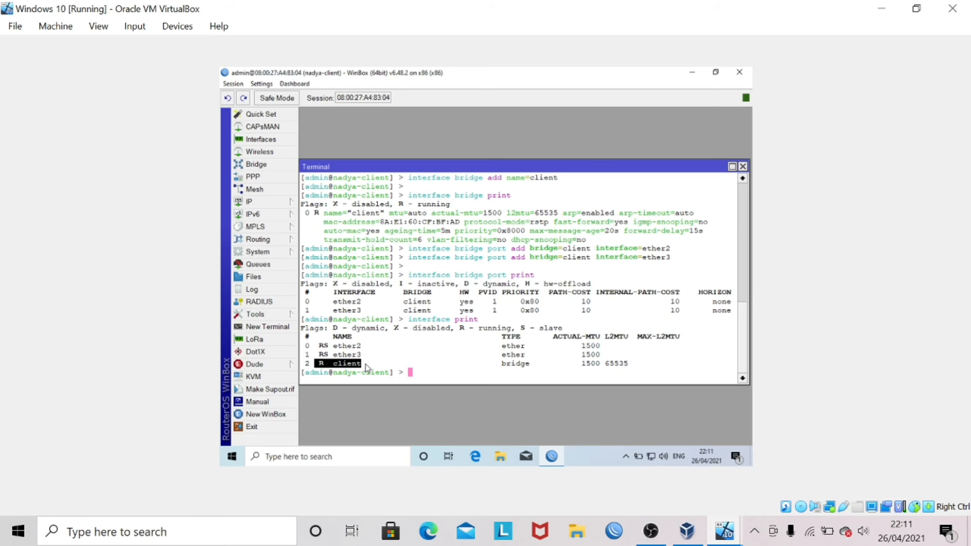
pyautogui.click(435, 366)
pyautogui.write('ip dhc')
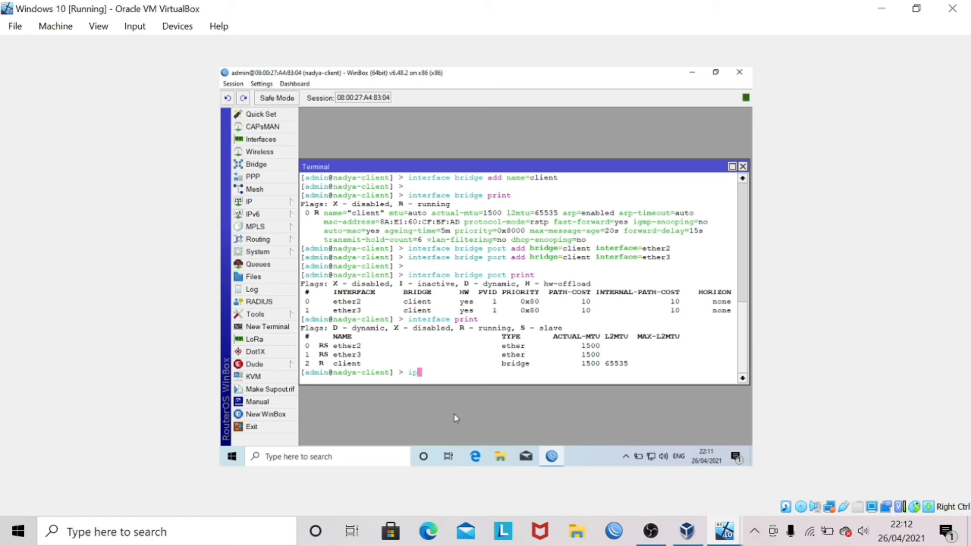
pyautogui.write('p-client add interfac')
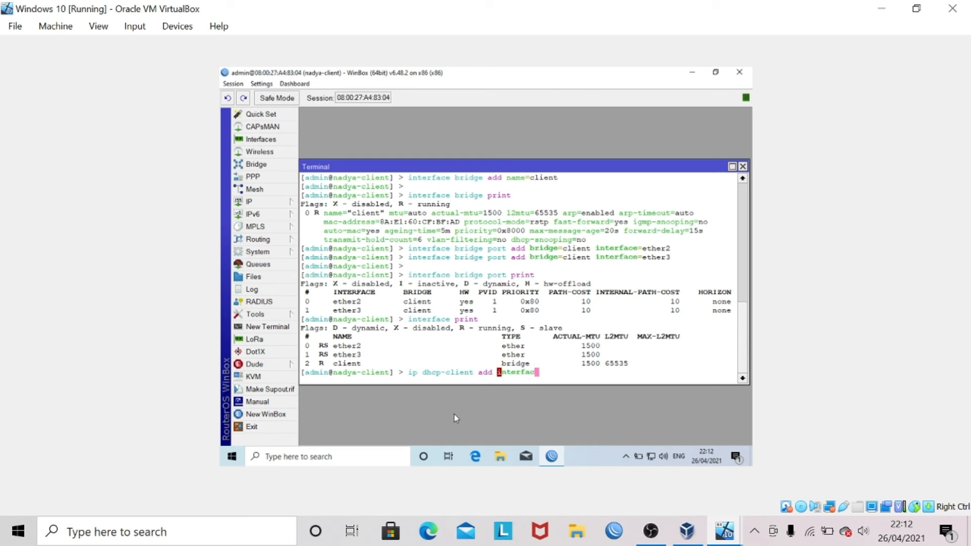
pyautogui.write('e=client disabled=no')
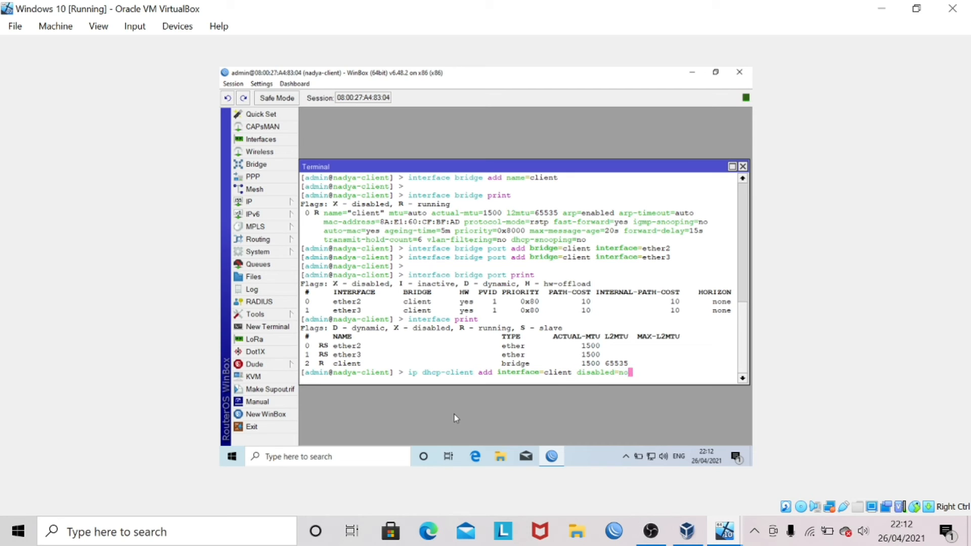
pyautogui.press('Return')
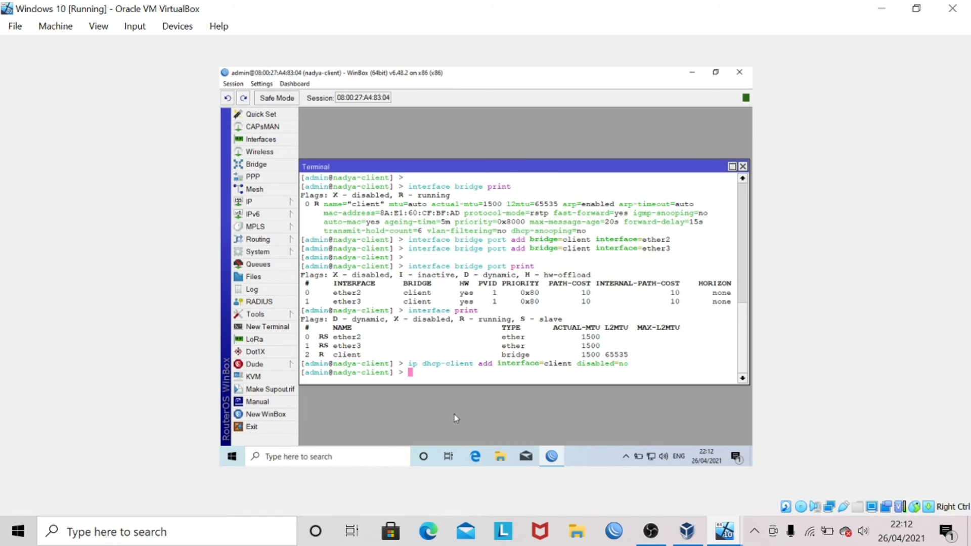
pyautogui.press('Return')
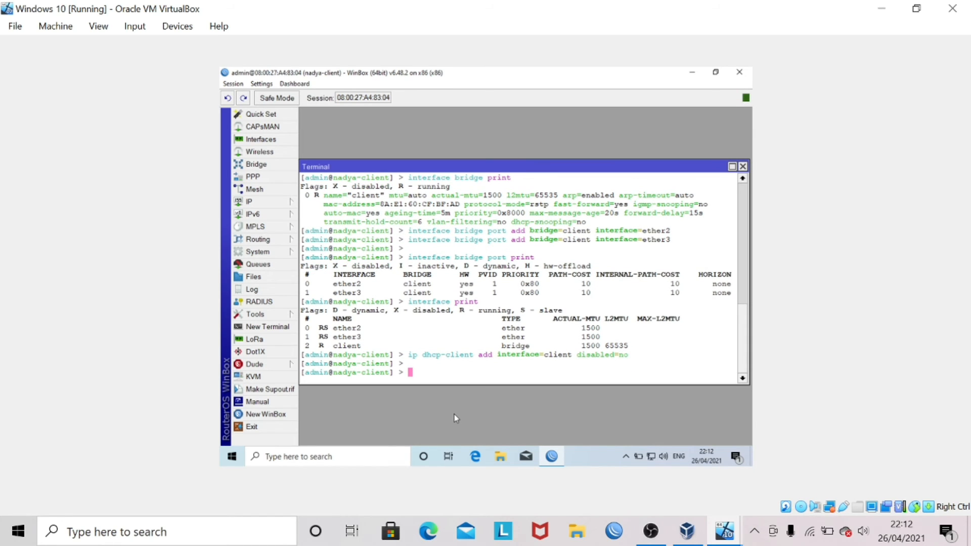
# - Run ip dhcp-client print and confirm the client is bound to 25.25.25.253/24
pyautogui.write('ip dhcp-client print')
pyautogui.press('Return')
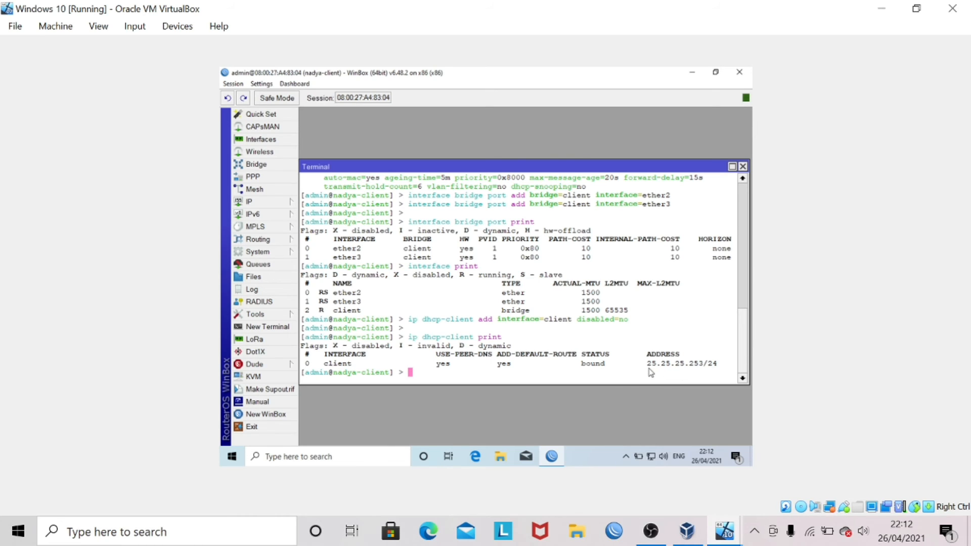
pyautogui.moveTo(647, 368); pyautogui.dragTo(730, 365)
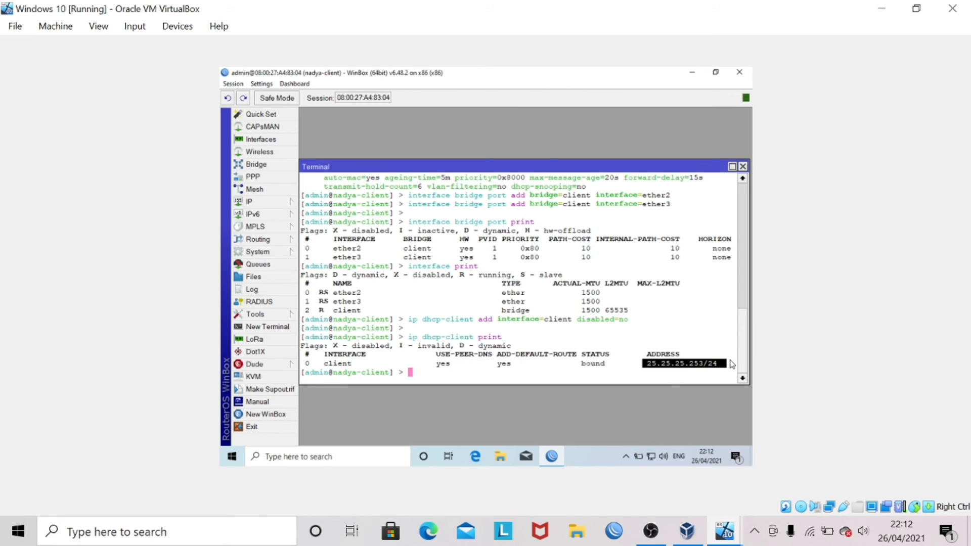
pyautogui.click(691, 367)
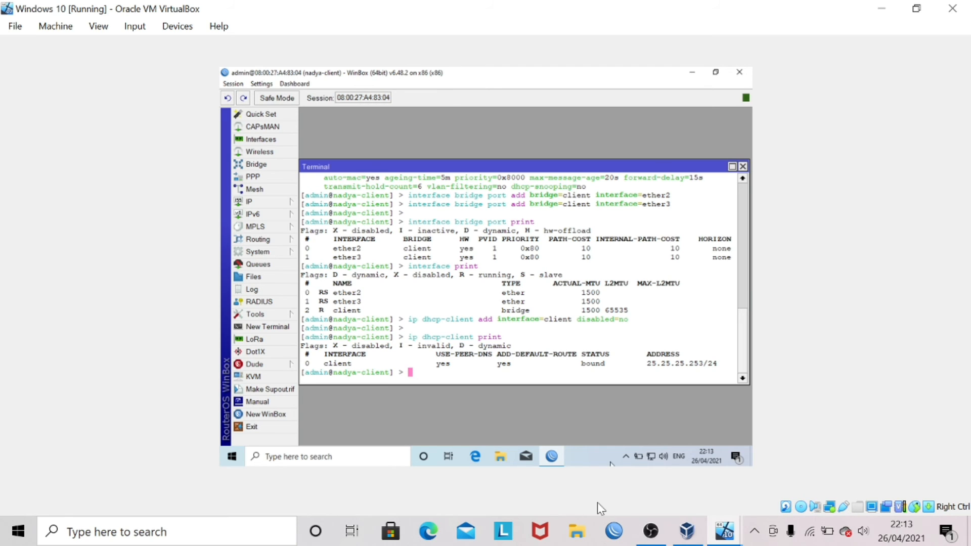
# - Ping 25.25.25.1, 8.8.8.8 and google.com from the router terminal, stopping each with Ctrl+C
pyautogui.write('ping 25.25.25.1')
pyautogui.press('Return')
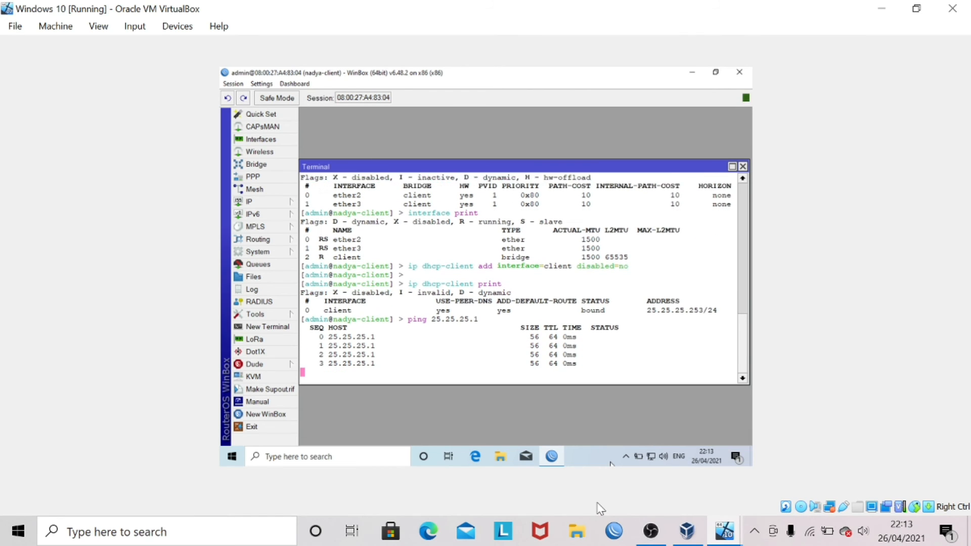
pyautogui.hotkey('ctrl', 'c')
pyautogui.write('ping ')
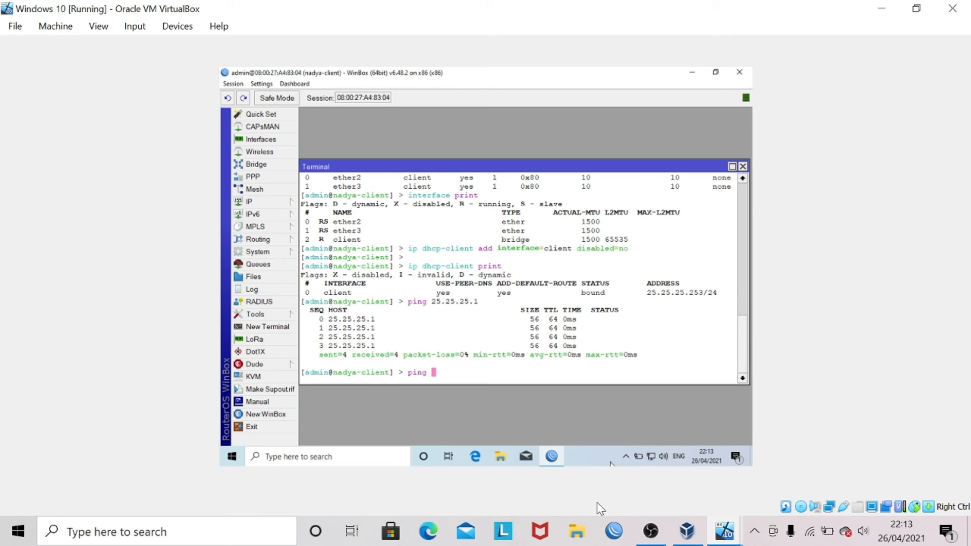
pyautogui.write('8.8.8.8')
pyautogui.press('Return')
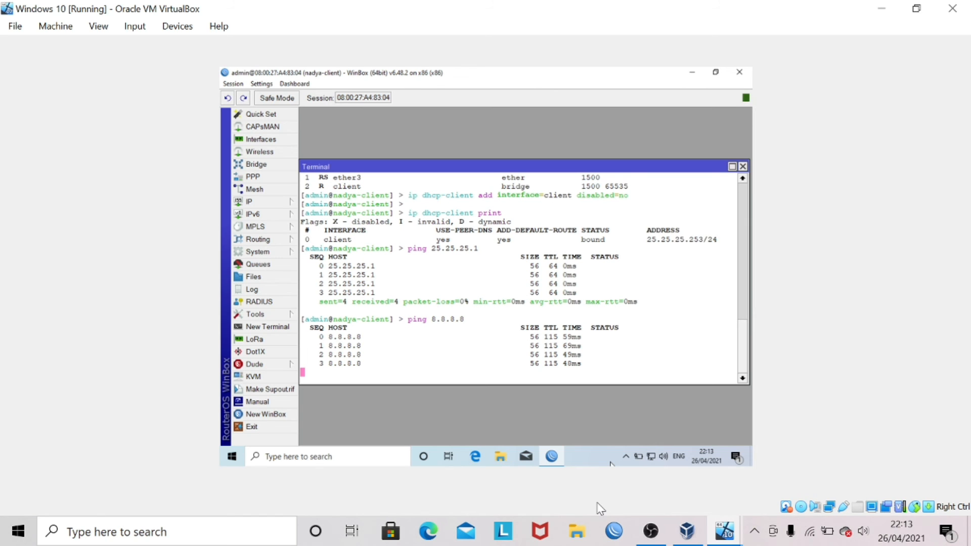
pyautogui.hotkey('ctrl', 'c')
pyautogui.write('p')
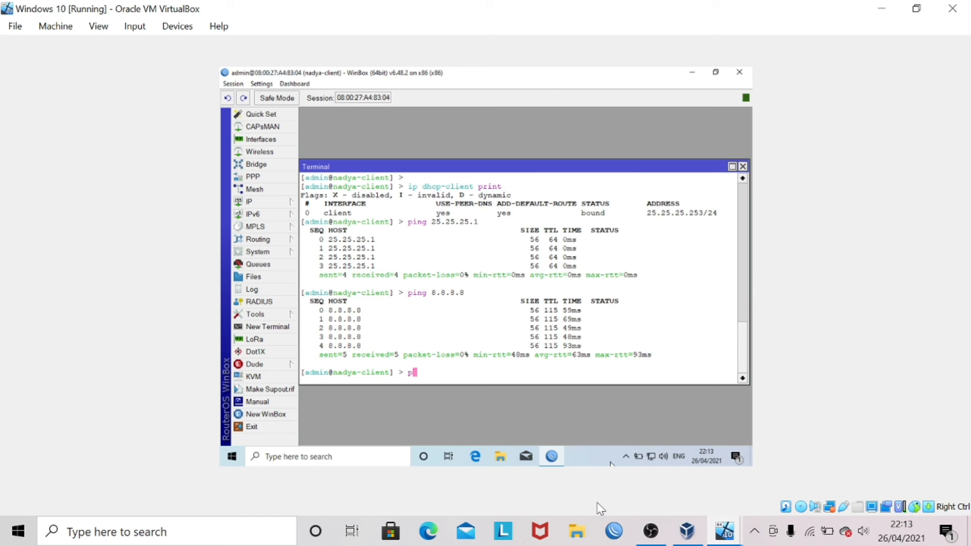
pyautogui.write('ing google.co')
pyautogui.write('m')
pyautogui.press('Return')
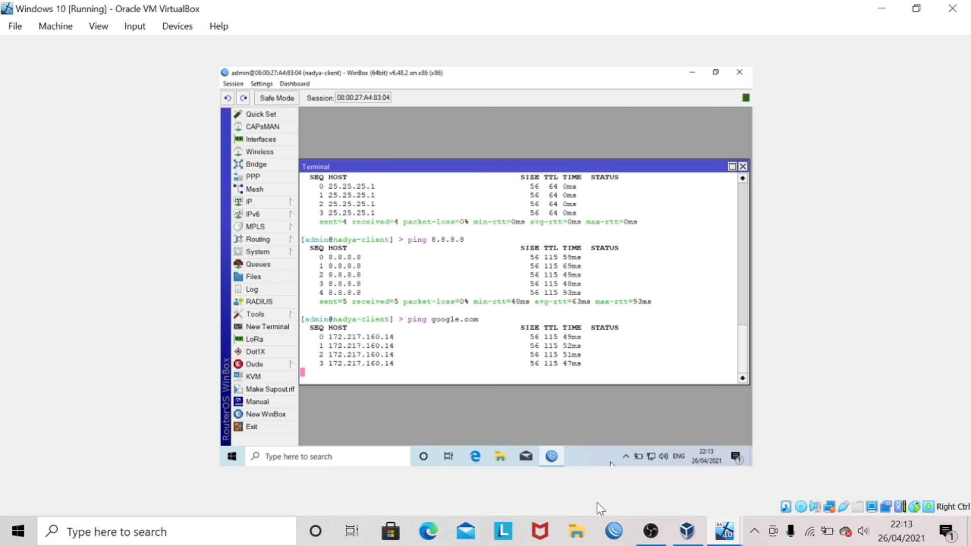
pyautogui.hotkey('ctrl', 'c')
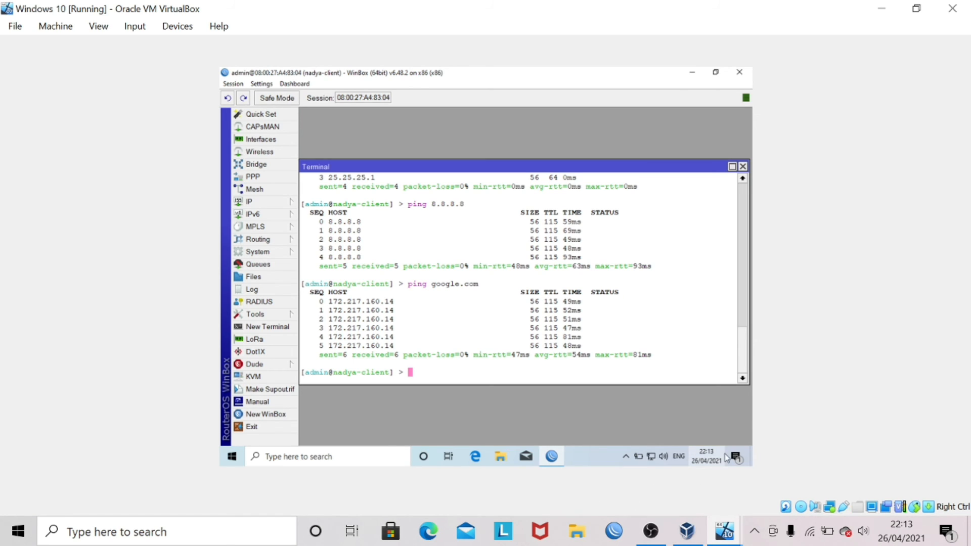
# - Check that the Ethernet adapter's IPv4 properties obtain IP and DNS addresses automatically, then close them
pyautogui.rightClick(654, 458)
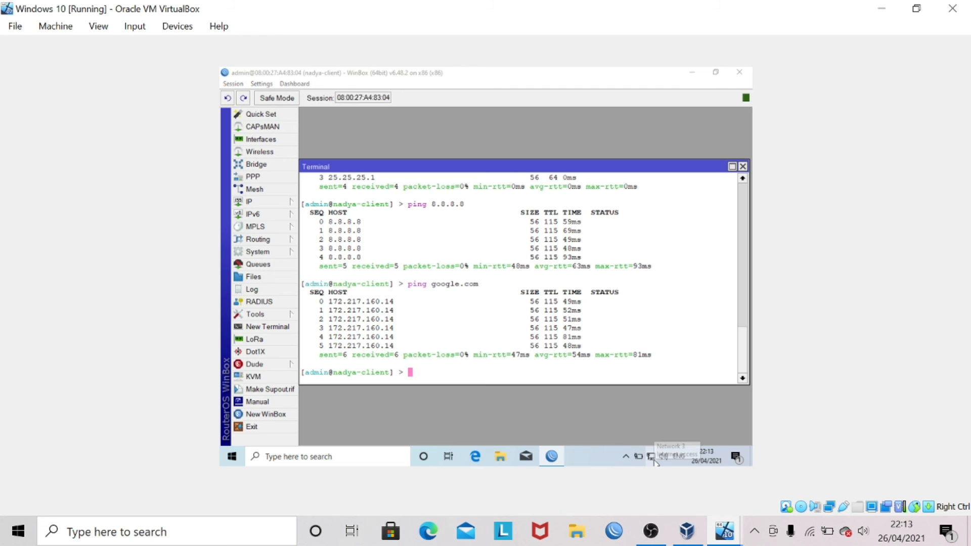
pyautogui.click(651, 451)
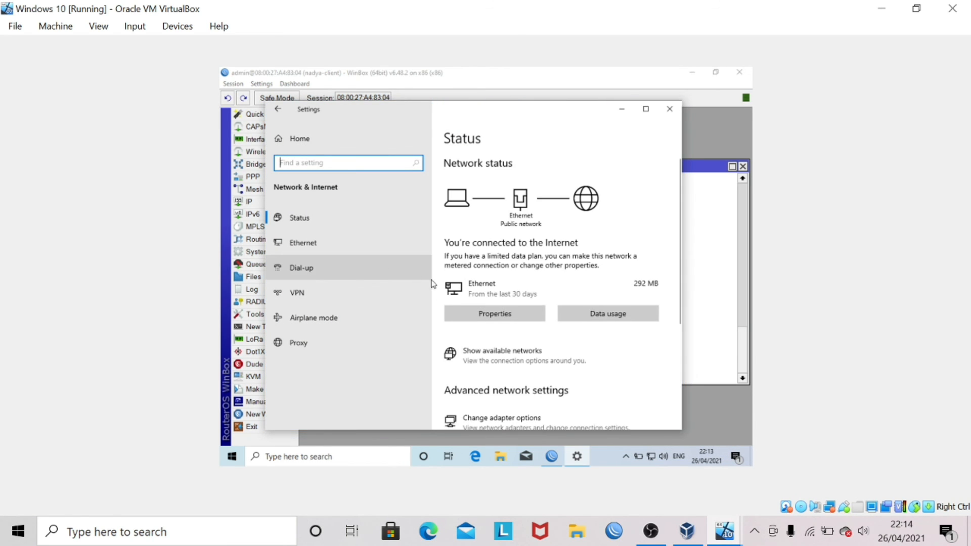
pyautogui.click(497, 418)
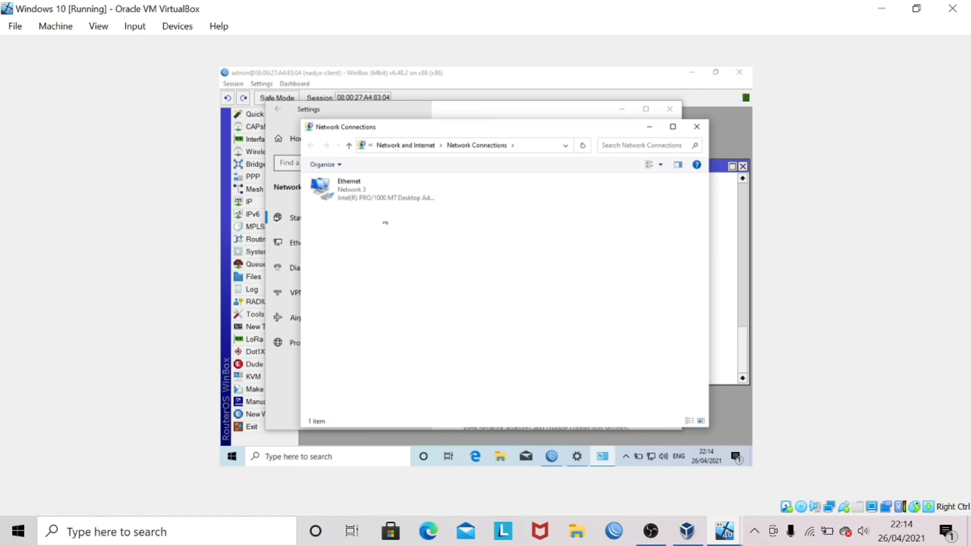
pyautogui.click(381, 204)
pyautogui.rightClick(381, 204)
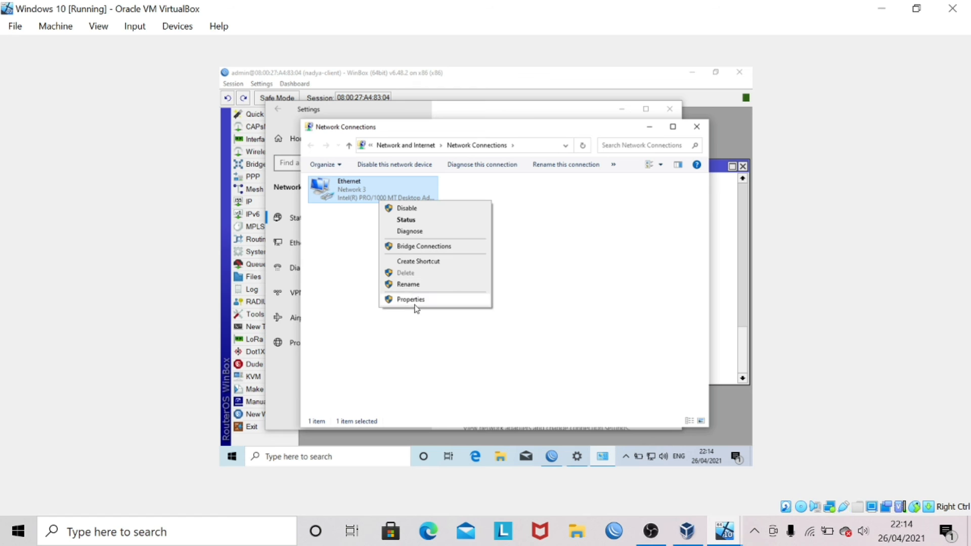
pyautogui.click(415, 303)
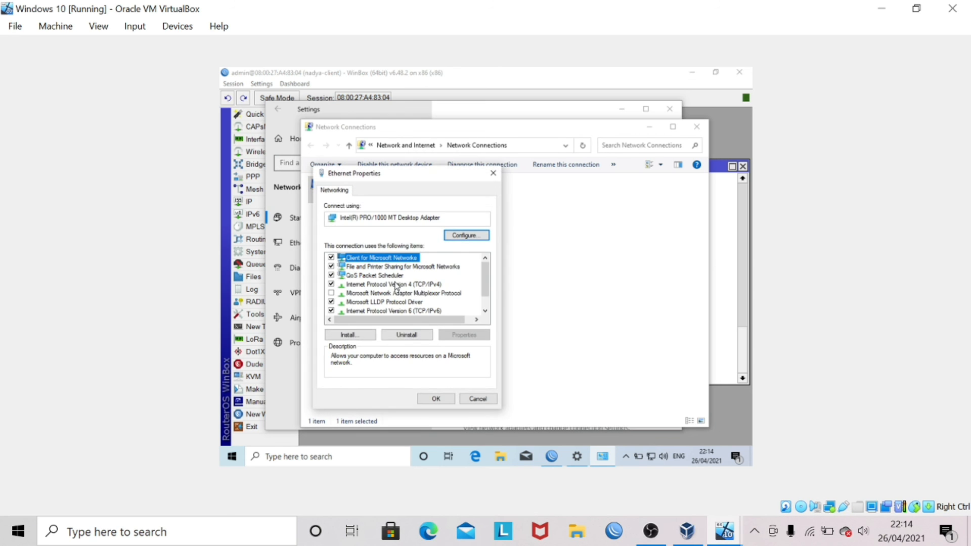
pyautogui.click(385, 286)
pyautogui.doubleClick(385, 287)
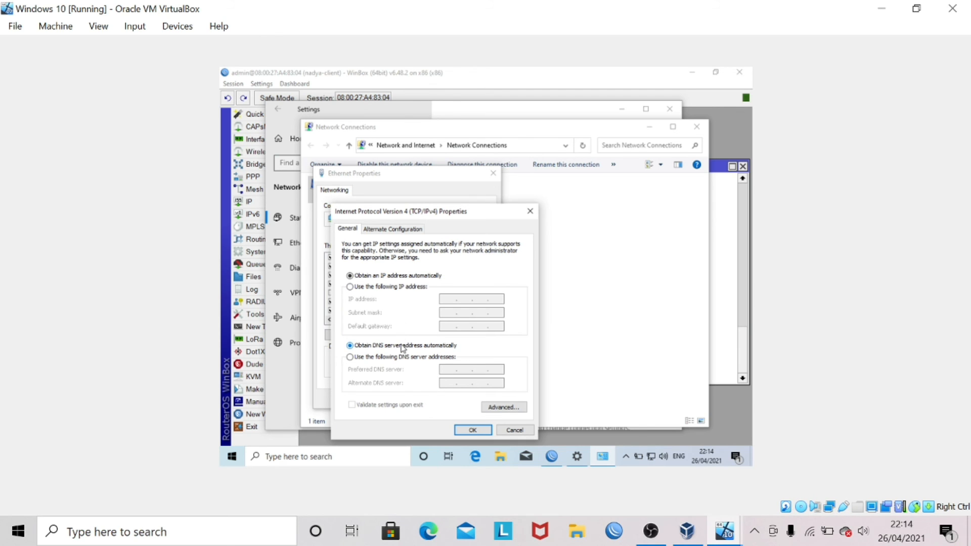
pyautogui.click(476, 430)
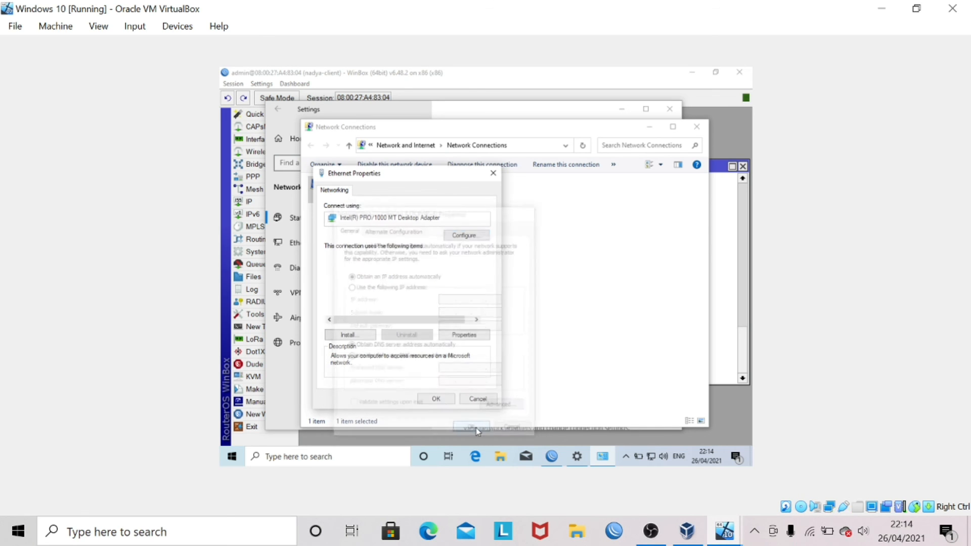
pyautogui.click(434, 399)
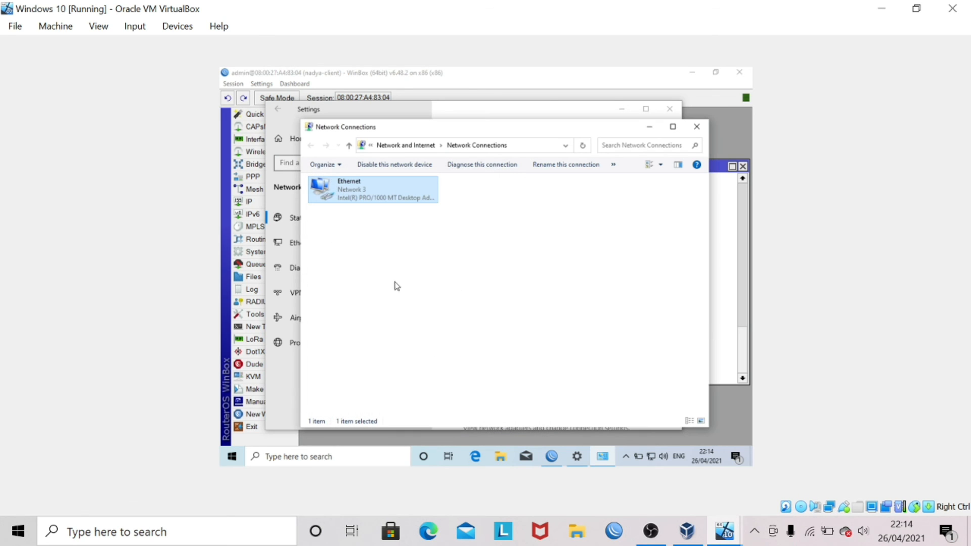
# - Inspect Ethernet connection details: IPv4 25.25.25.254, gateway and DHCP server 25.25.25.1
pyautogui.rightClick(373, 193)
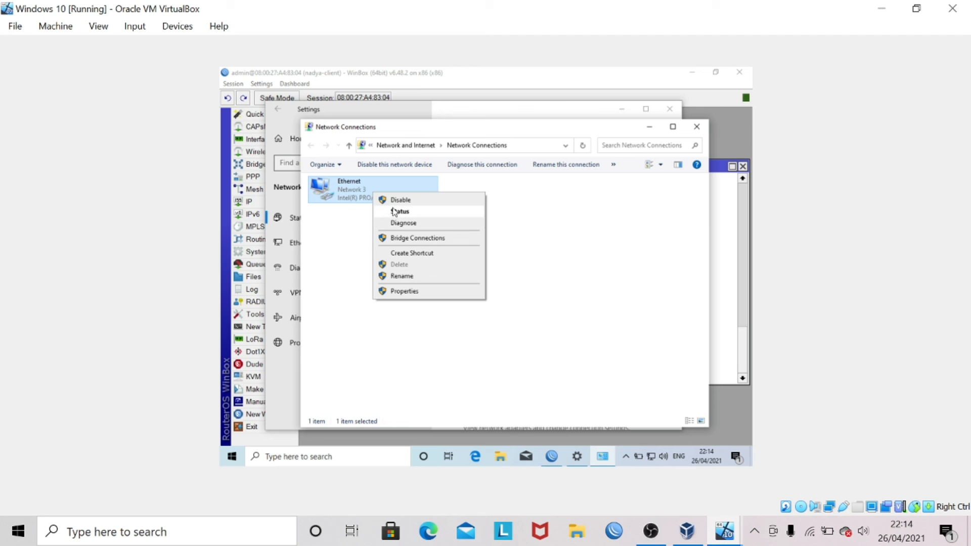
pyautogui.click(395, 212)
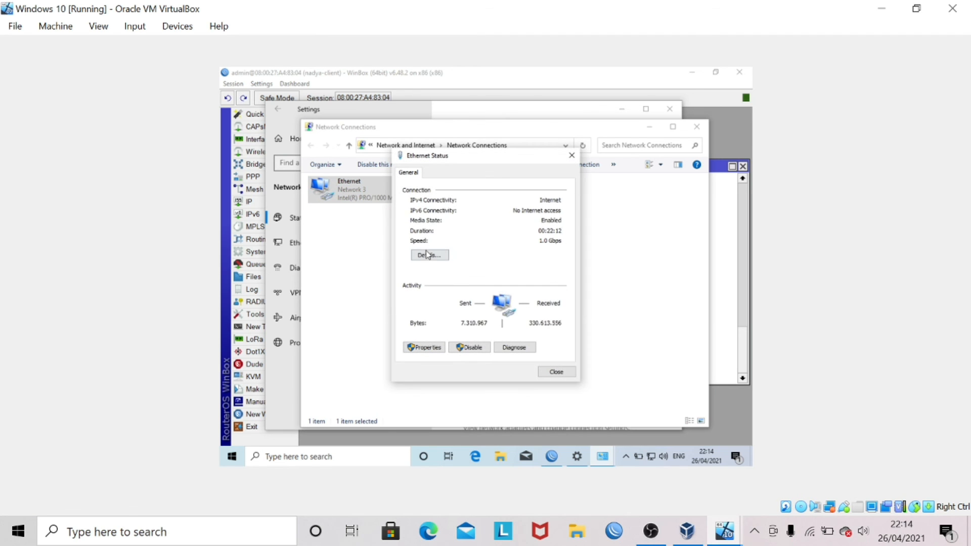
pyautogui.click(427, 255)
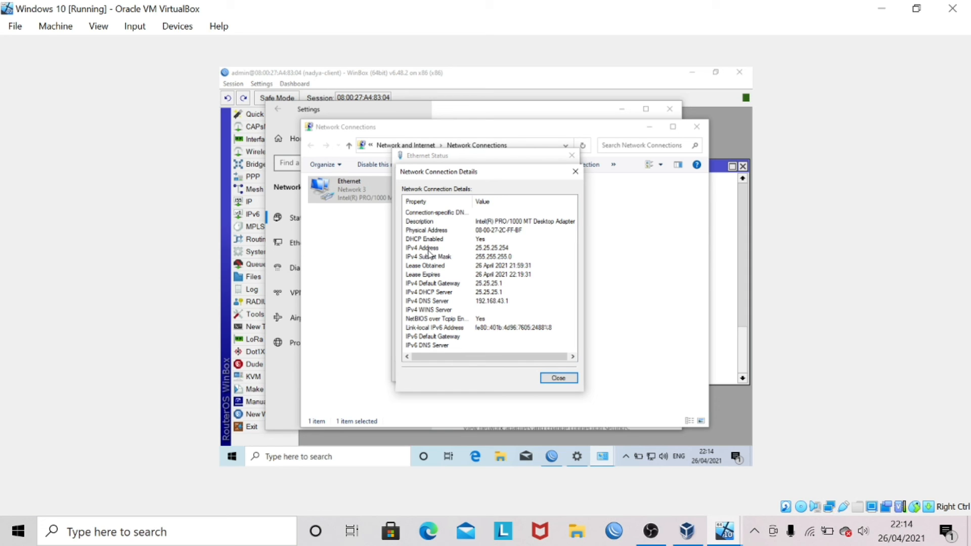
pyautogui.click(429, 249)
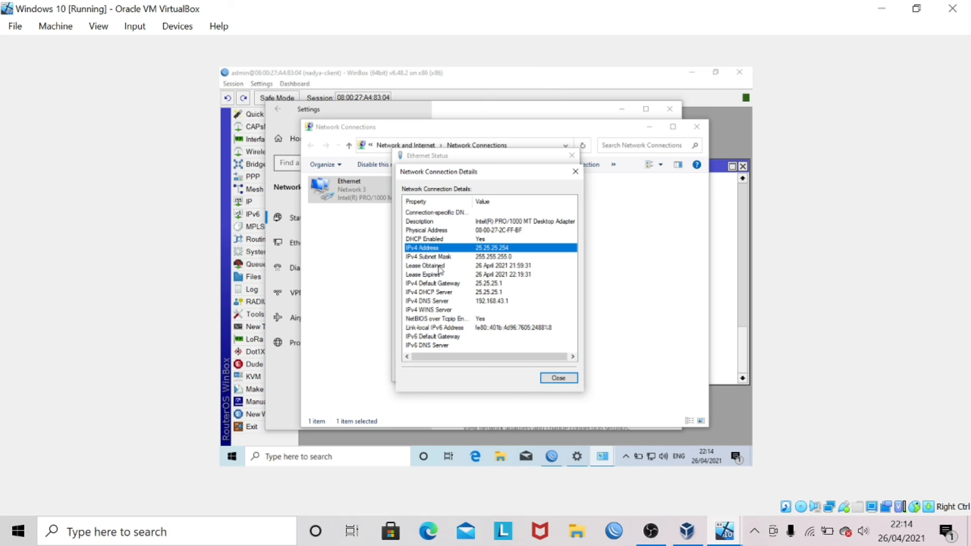
pyautogui.click(431, 285)
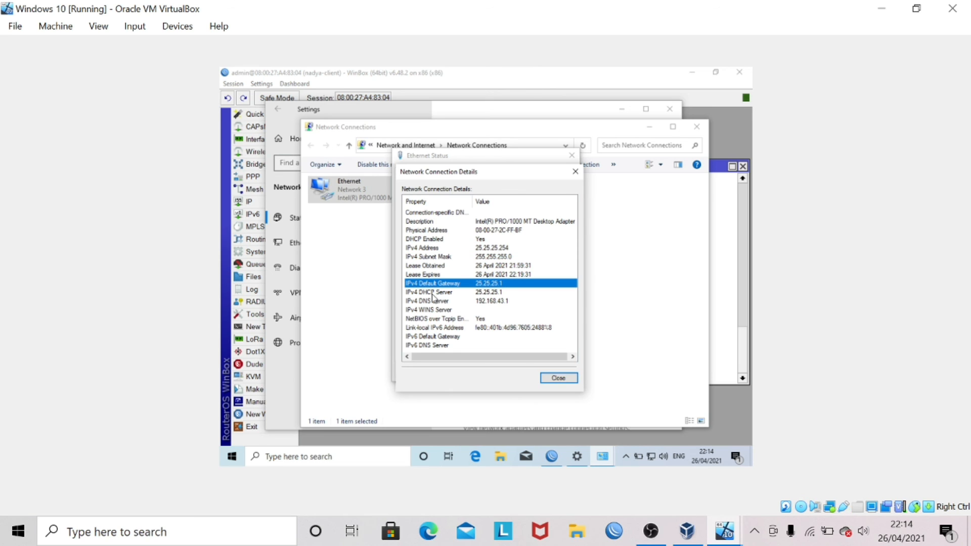
pyautogui.click(432, 293)
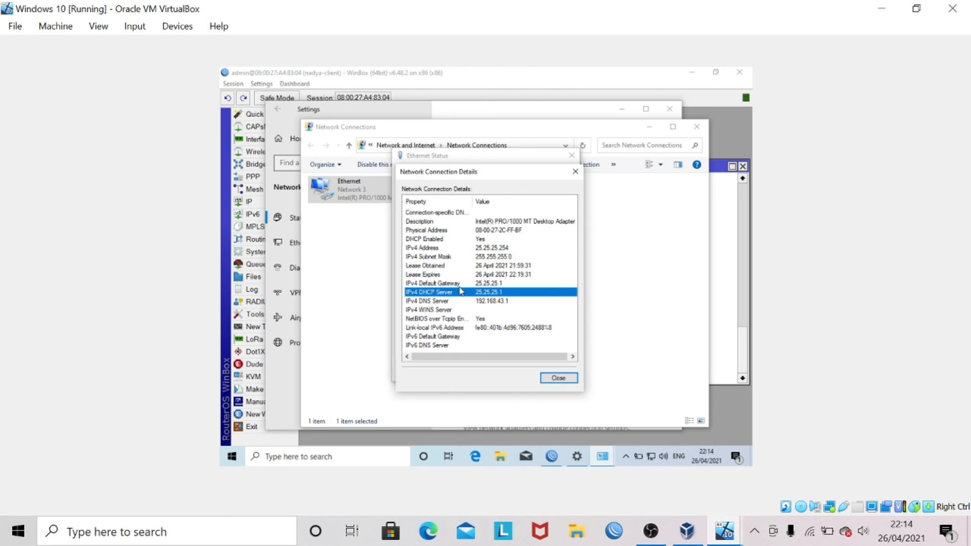
pyautogui.click(549, 380)
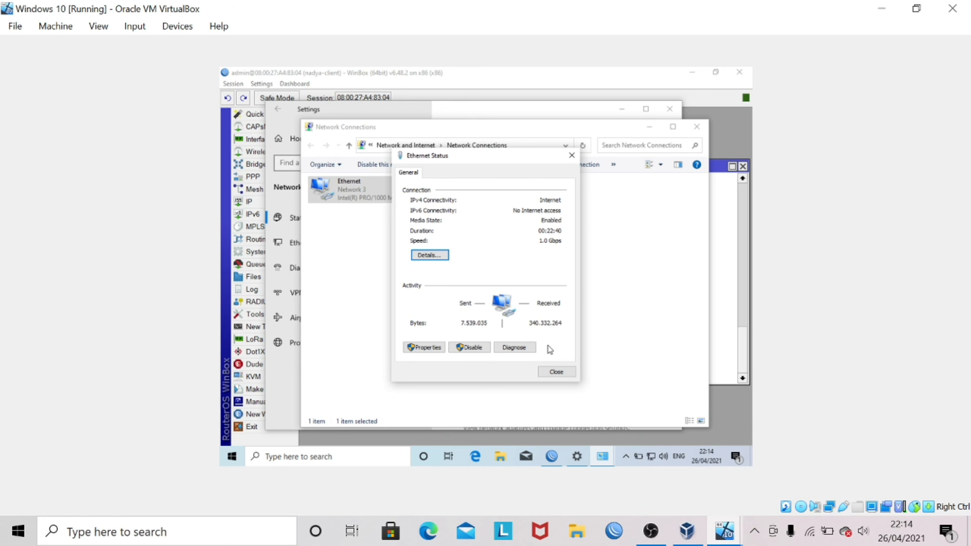
# - Open cmd via Win+R and ping 25.25.25.1, 8.8.8.8 and google.com from the Windows client
pyautogui.press('super+r')
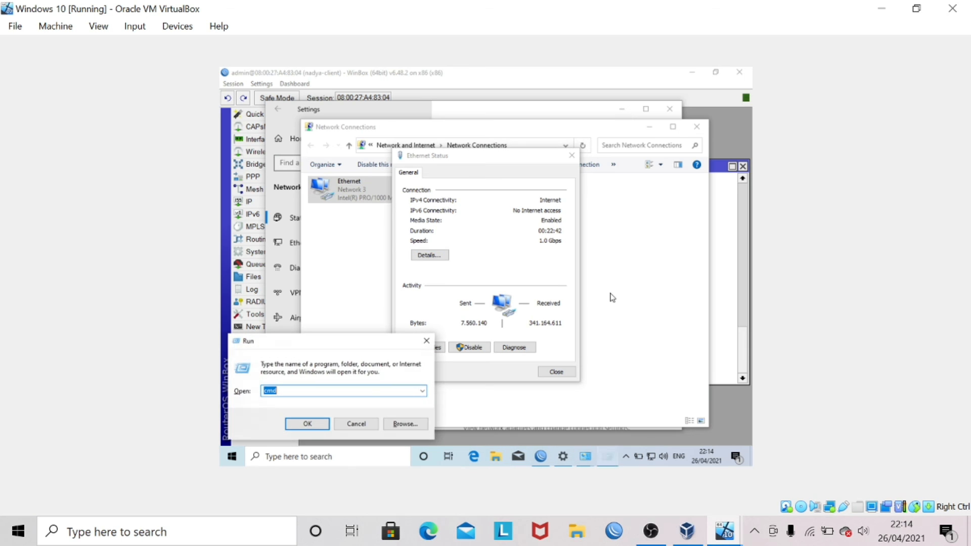
pyautogui.press('Return')
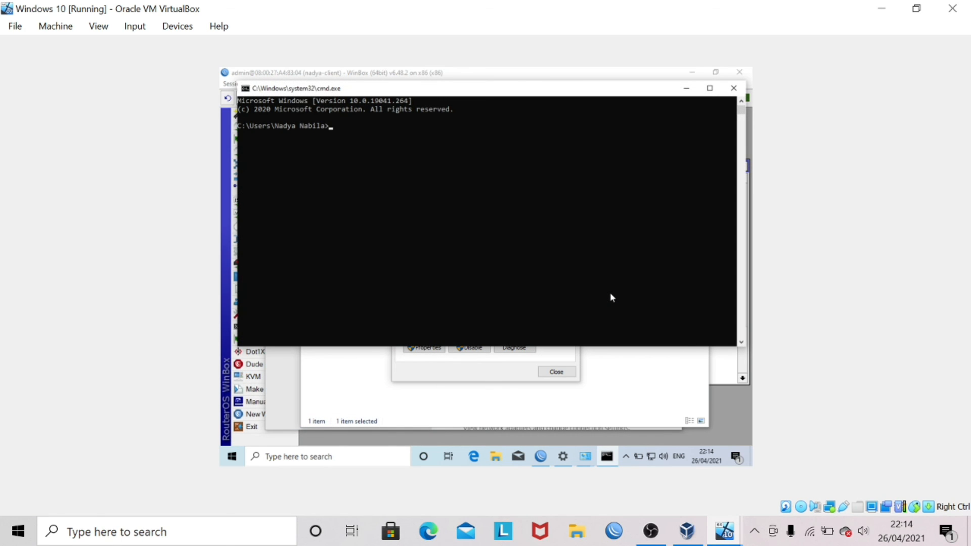
pyautogui.write('ping 25.25.25.1')
pyautogui.press('Return')
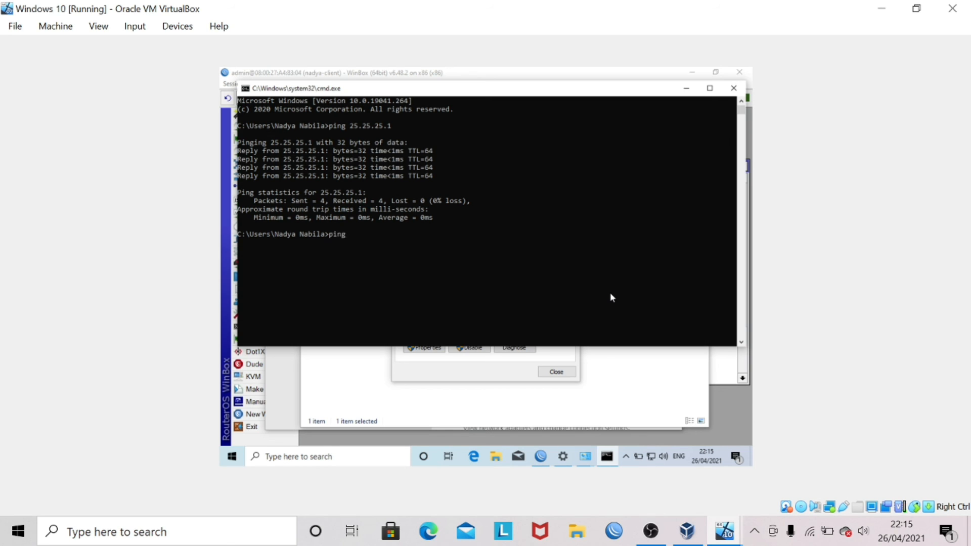
pyautogui.write('.8.8.8')
pyautogui.press('Return')
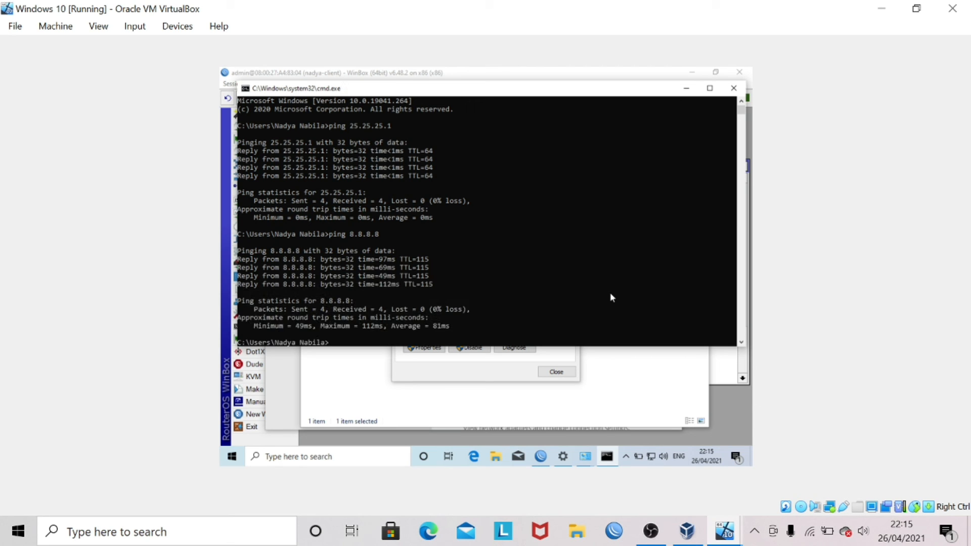
pyautogui.write('ping google.com')
pyautogui.press('Return')
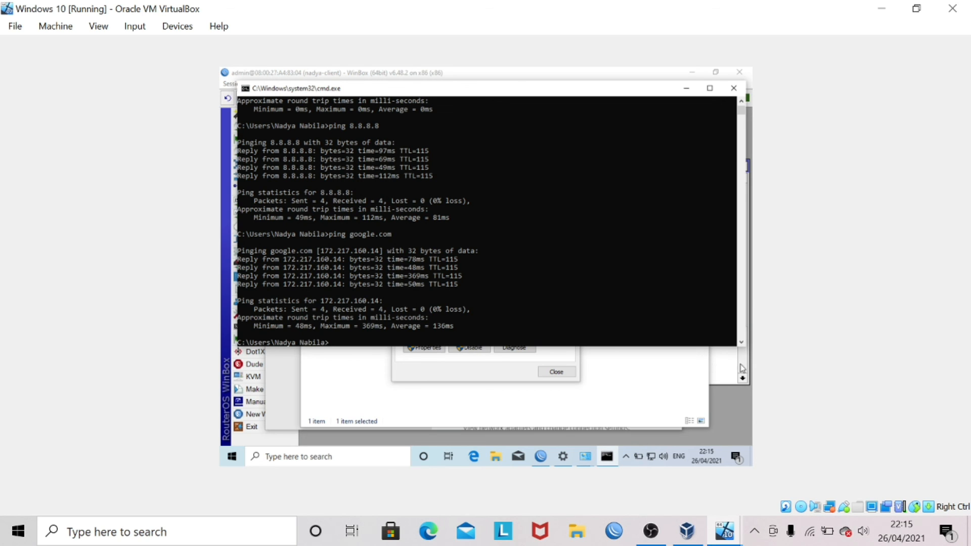
# - Close the client's WinBox terminal and session, cmd, Network Connections, Settings and Ethernet Status windows
pyautogui.click(726, 384)
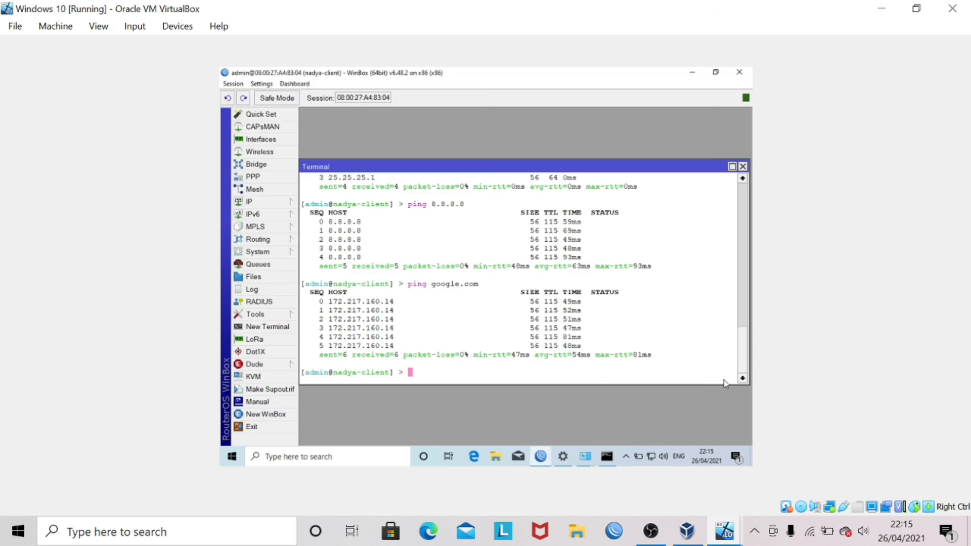
pyautogui.click(743, 167)
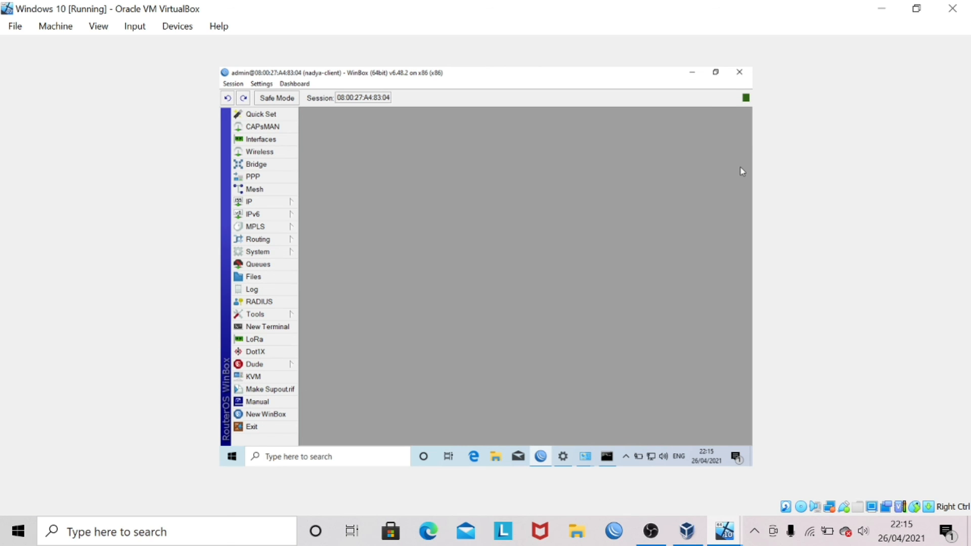
pyautogui.click(738, 73)
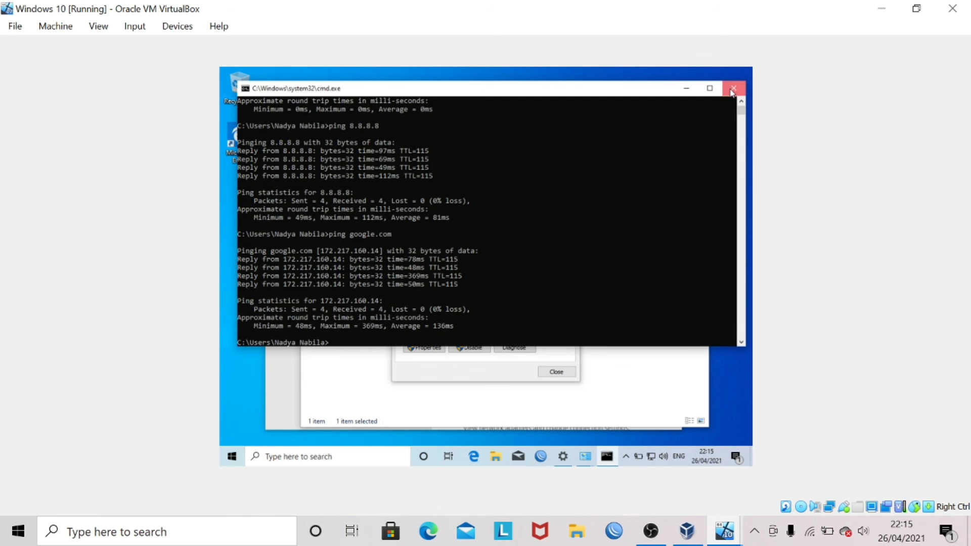
pyautogui.click(734, 88)
pyautogui.click(703, 130)
pyautogui.click(670, 109)
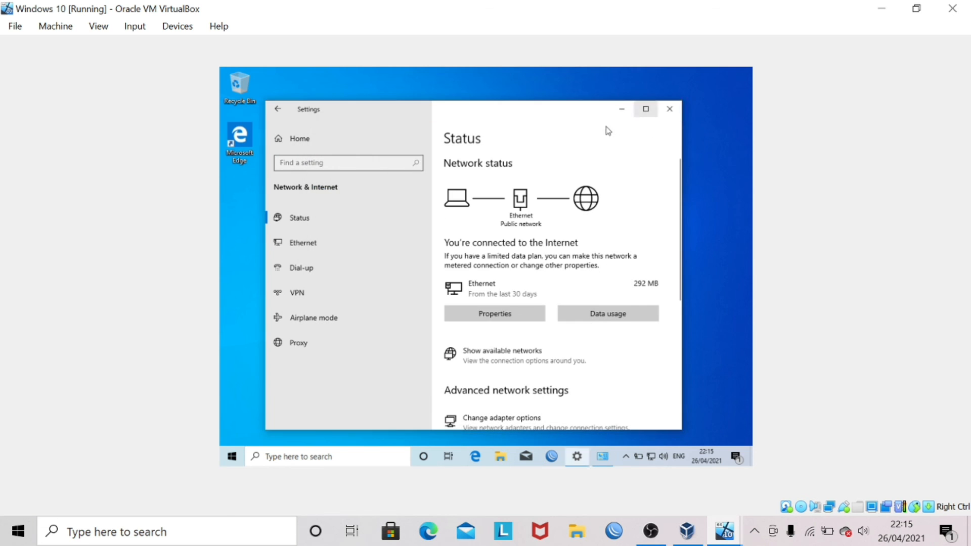
pyautogui.click(571, 160)
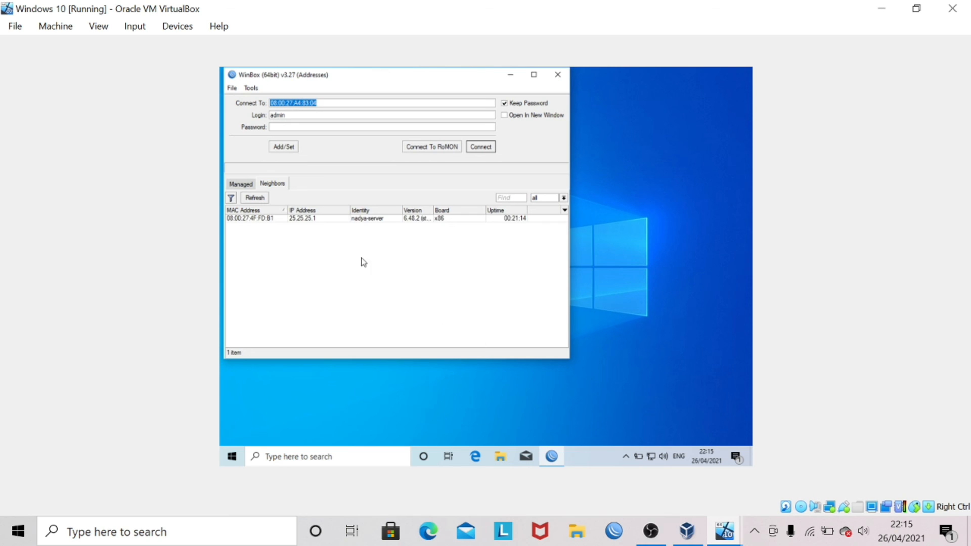
# - Connect WinBox to nadya-server, dismiss the welcome notice and close the Address List
pyautogui.click(249, 220)
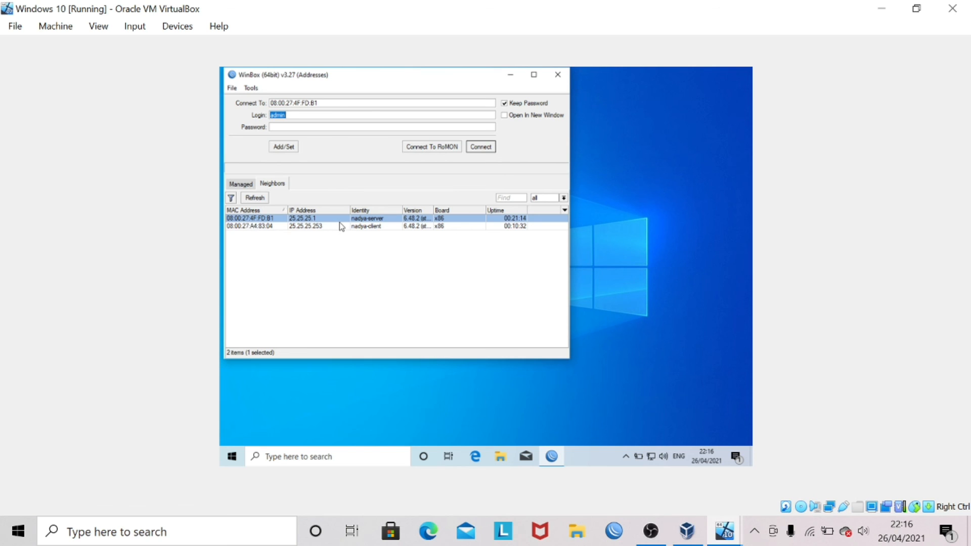
pyautogui.click(483, 147)
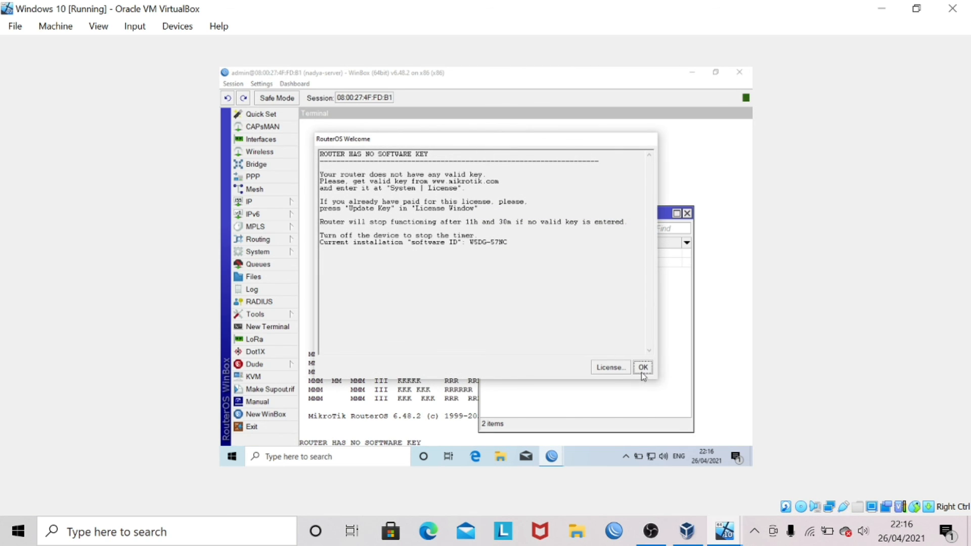
pyautogui.click(643, 372)
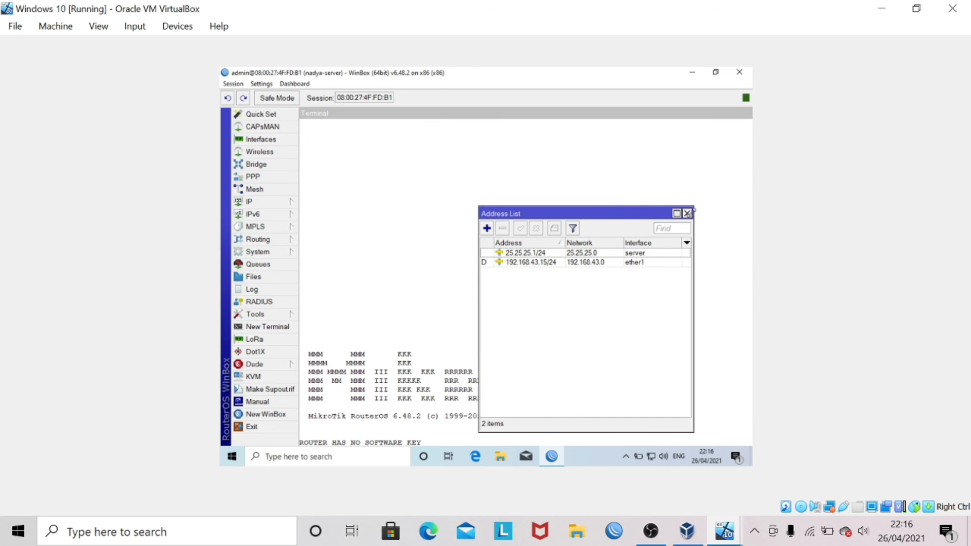
pyautogui.click(688, 213)
# - Adjust the WinBox zoom to enlarge the text and maximize the Terminal window
pyautogui.click(262, 84)
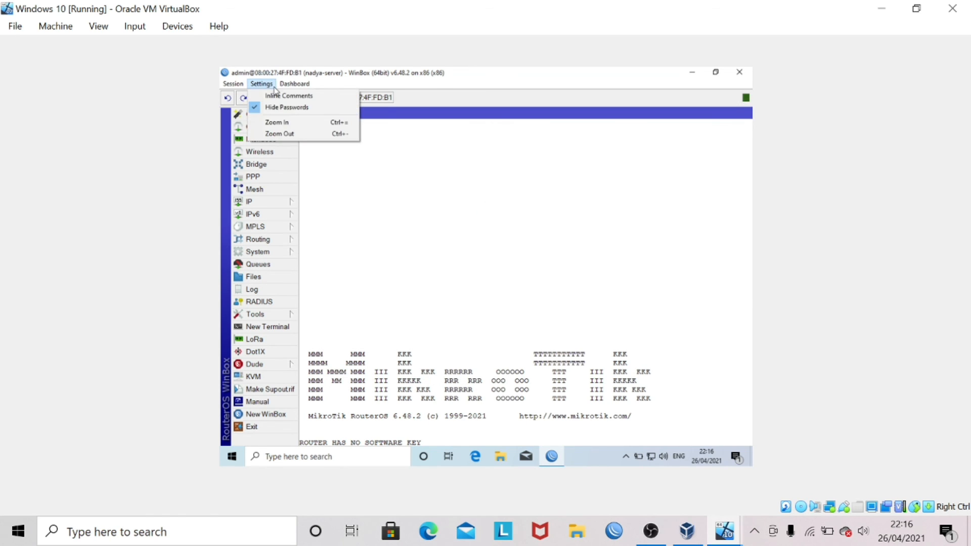
pyautogui.click(280, 133)
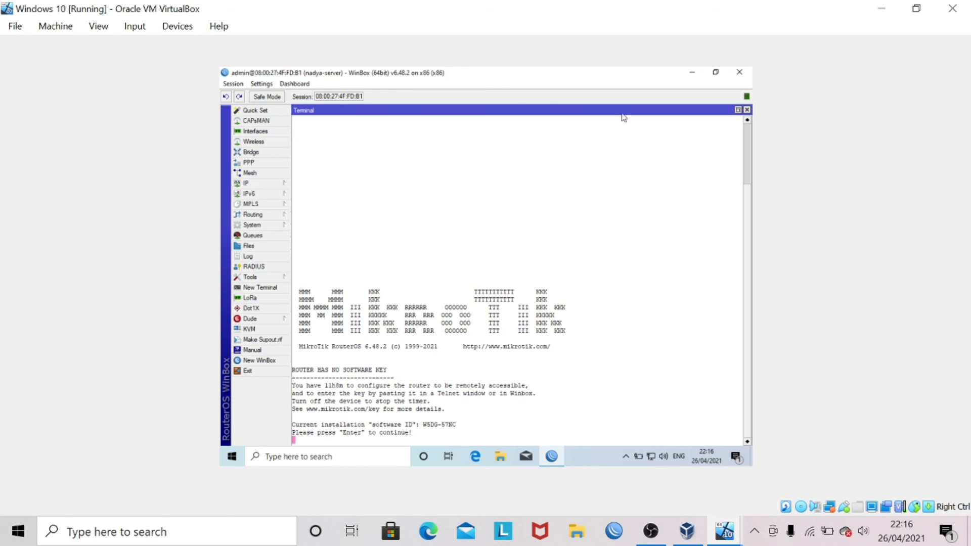
pyautogui.click(738, 110)
pyautogui.click(262, 84)
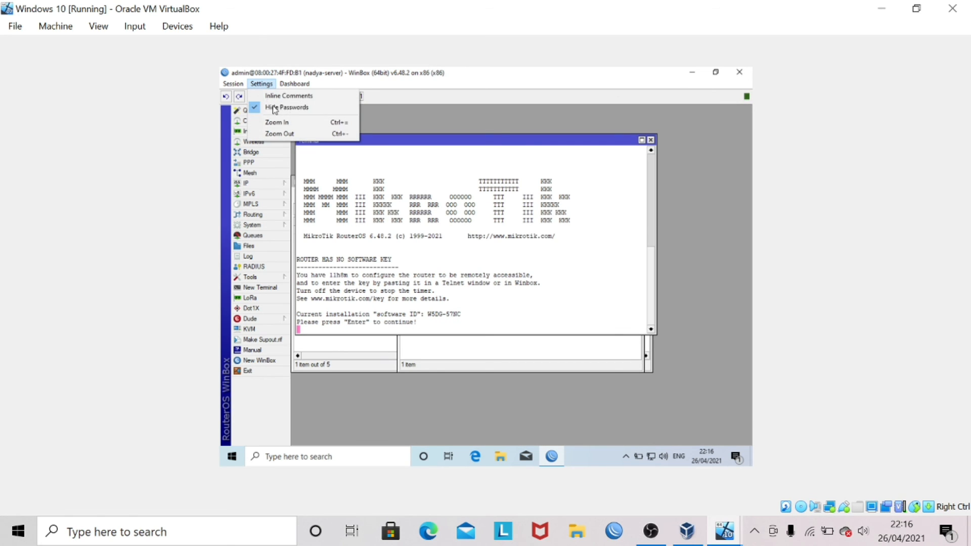
pyautogui.click(328, 125)
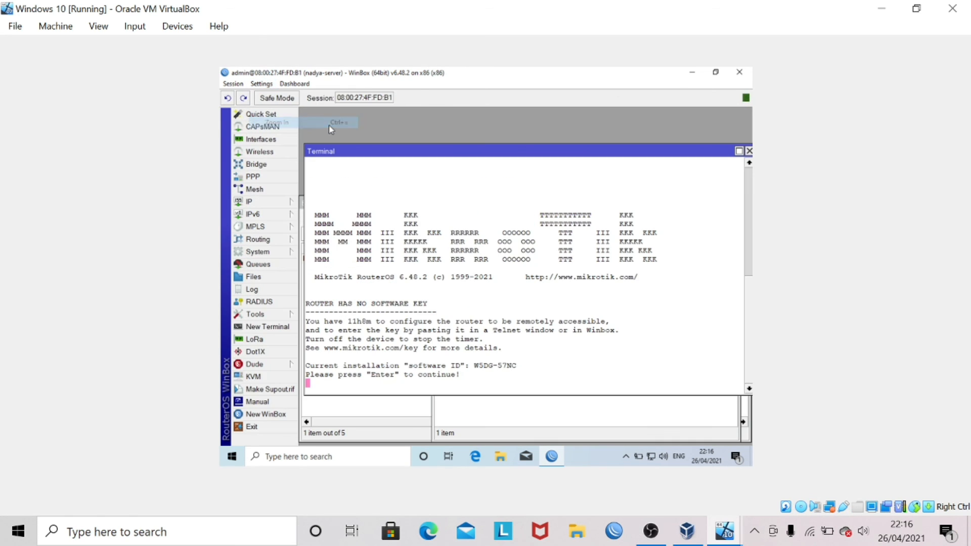
pyautogui.click(738, 151)
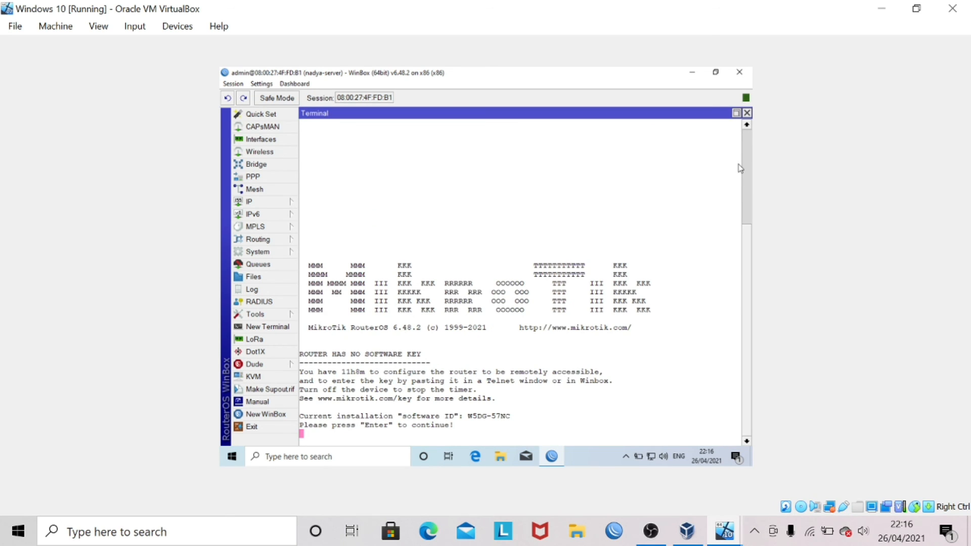
# - Run ip dhcp-server lease print and highlight the bound leases 25.25.25.254 and 25.25.25.253
pyautogui.press('Return')
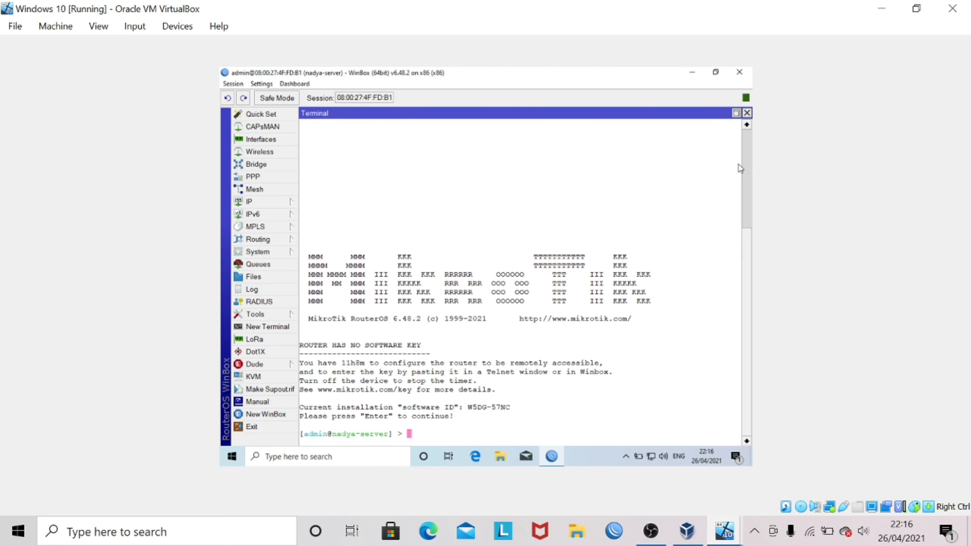
pyautogui.write('ip dhcp-server lease print')
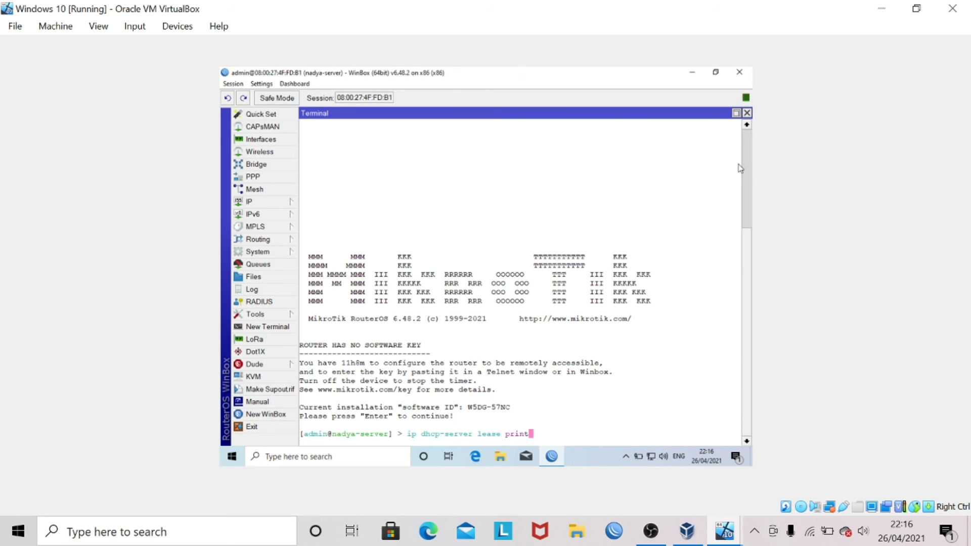
pyautogui.press('Return')
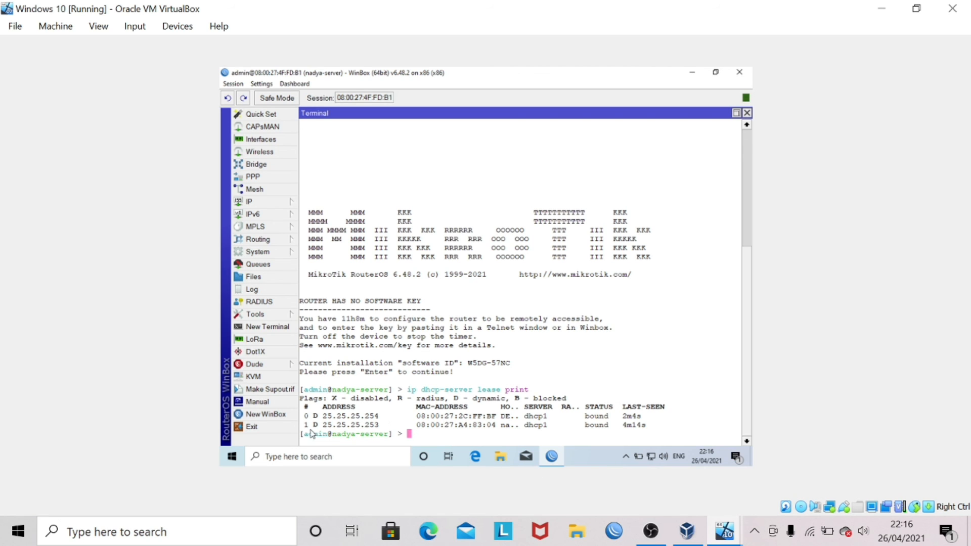
pyautogui.moveTo(310, 429); pyautogui.dragTo(602, 427)
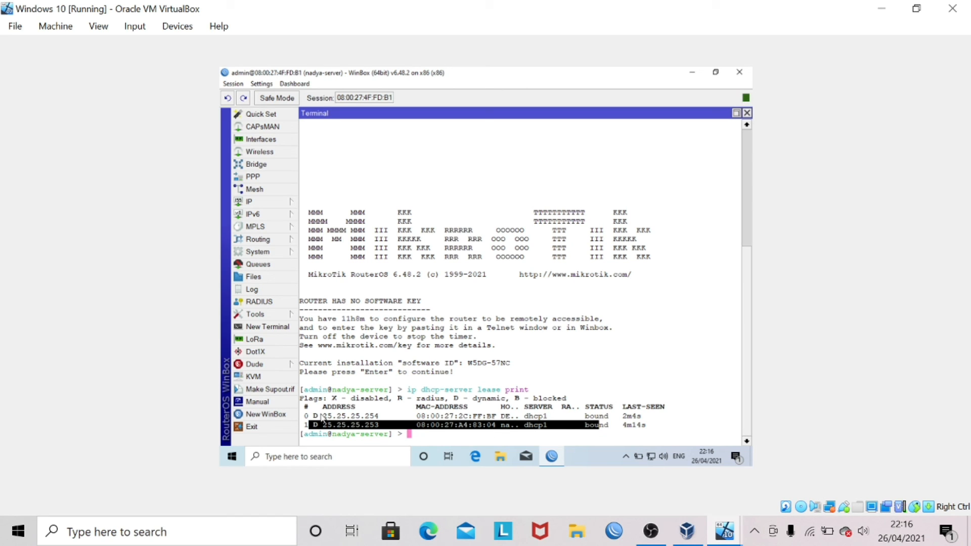
pyautogui.moveTo(314, 419); pyautogui.dragTo(556, 416)
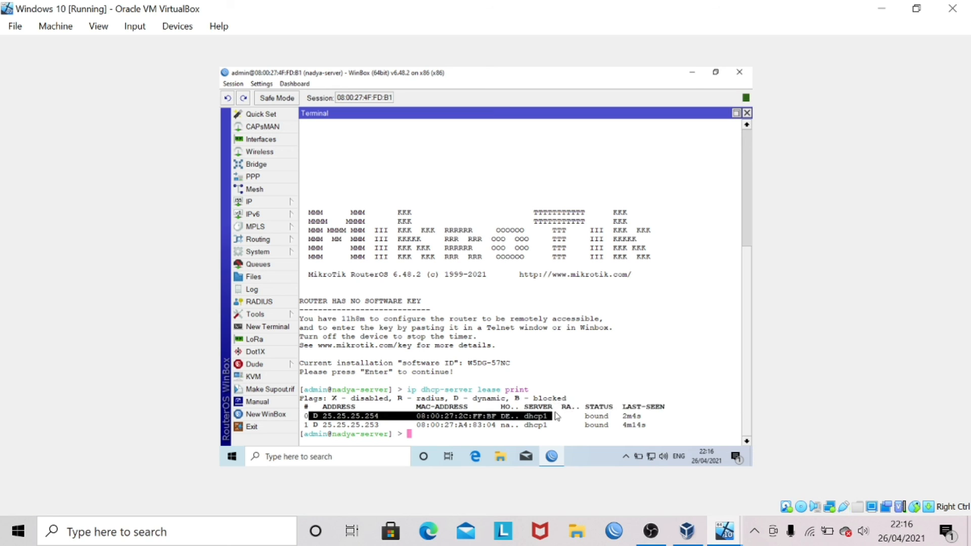
pyautogui.click(517, 431)
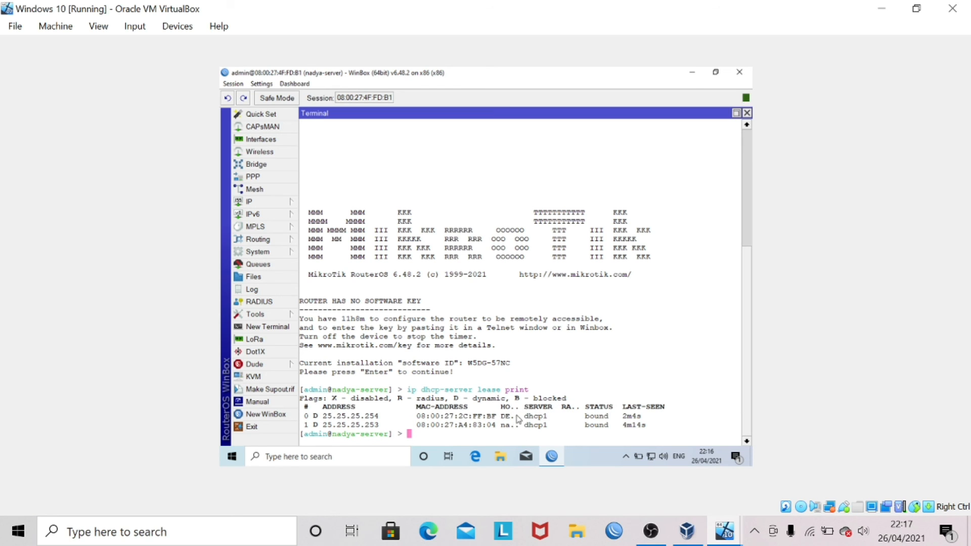